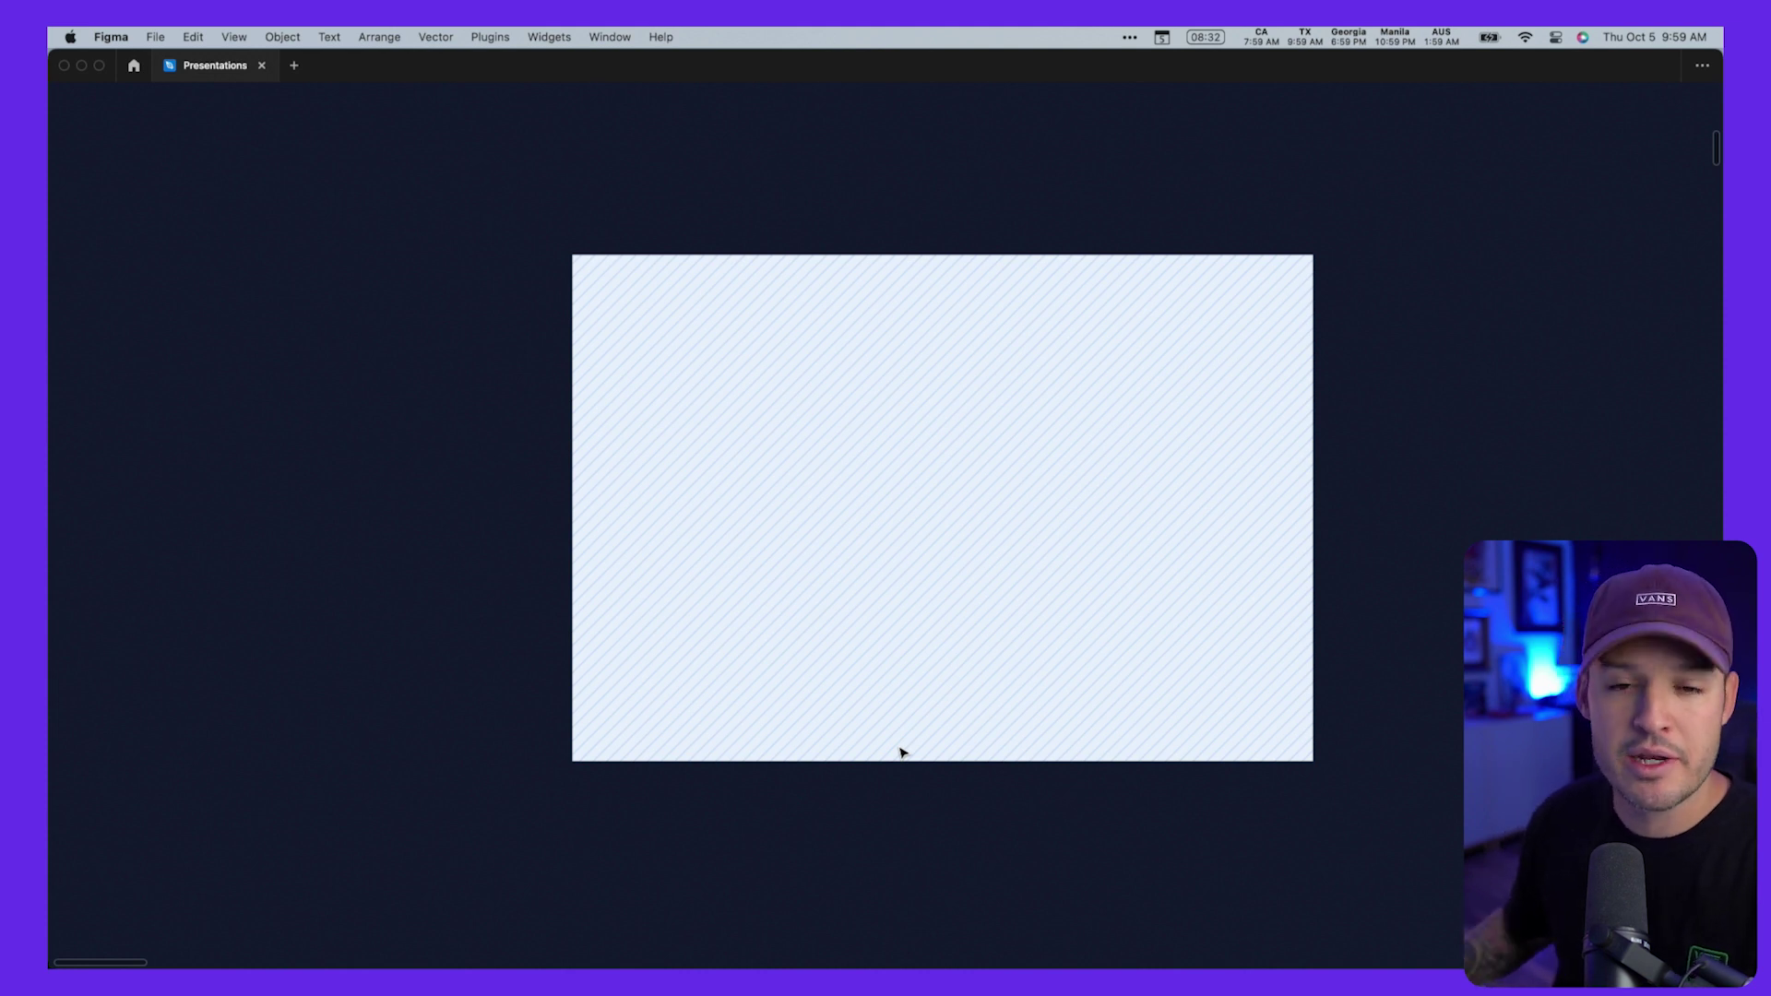
Step: Move the headline and paragraph group lower left and set the image placeholder beside it
scroll(941, 560, down, 5)
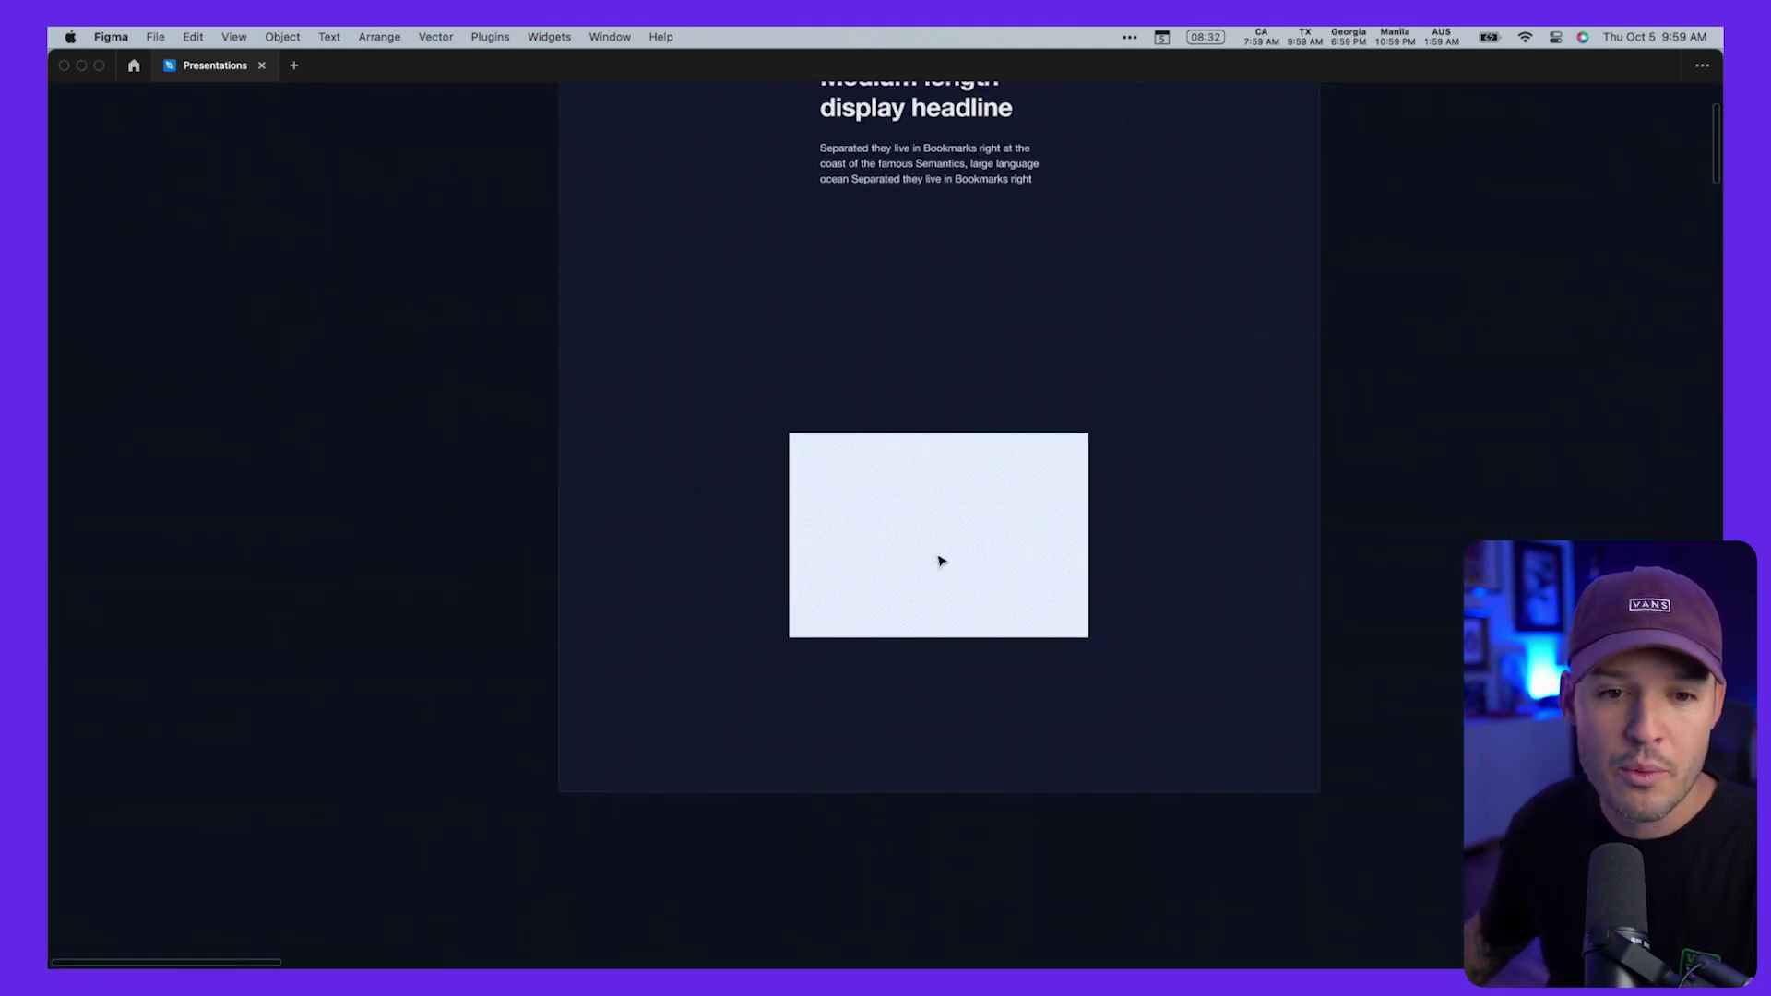
scroll(943, 540, up, 3)
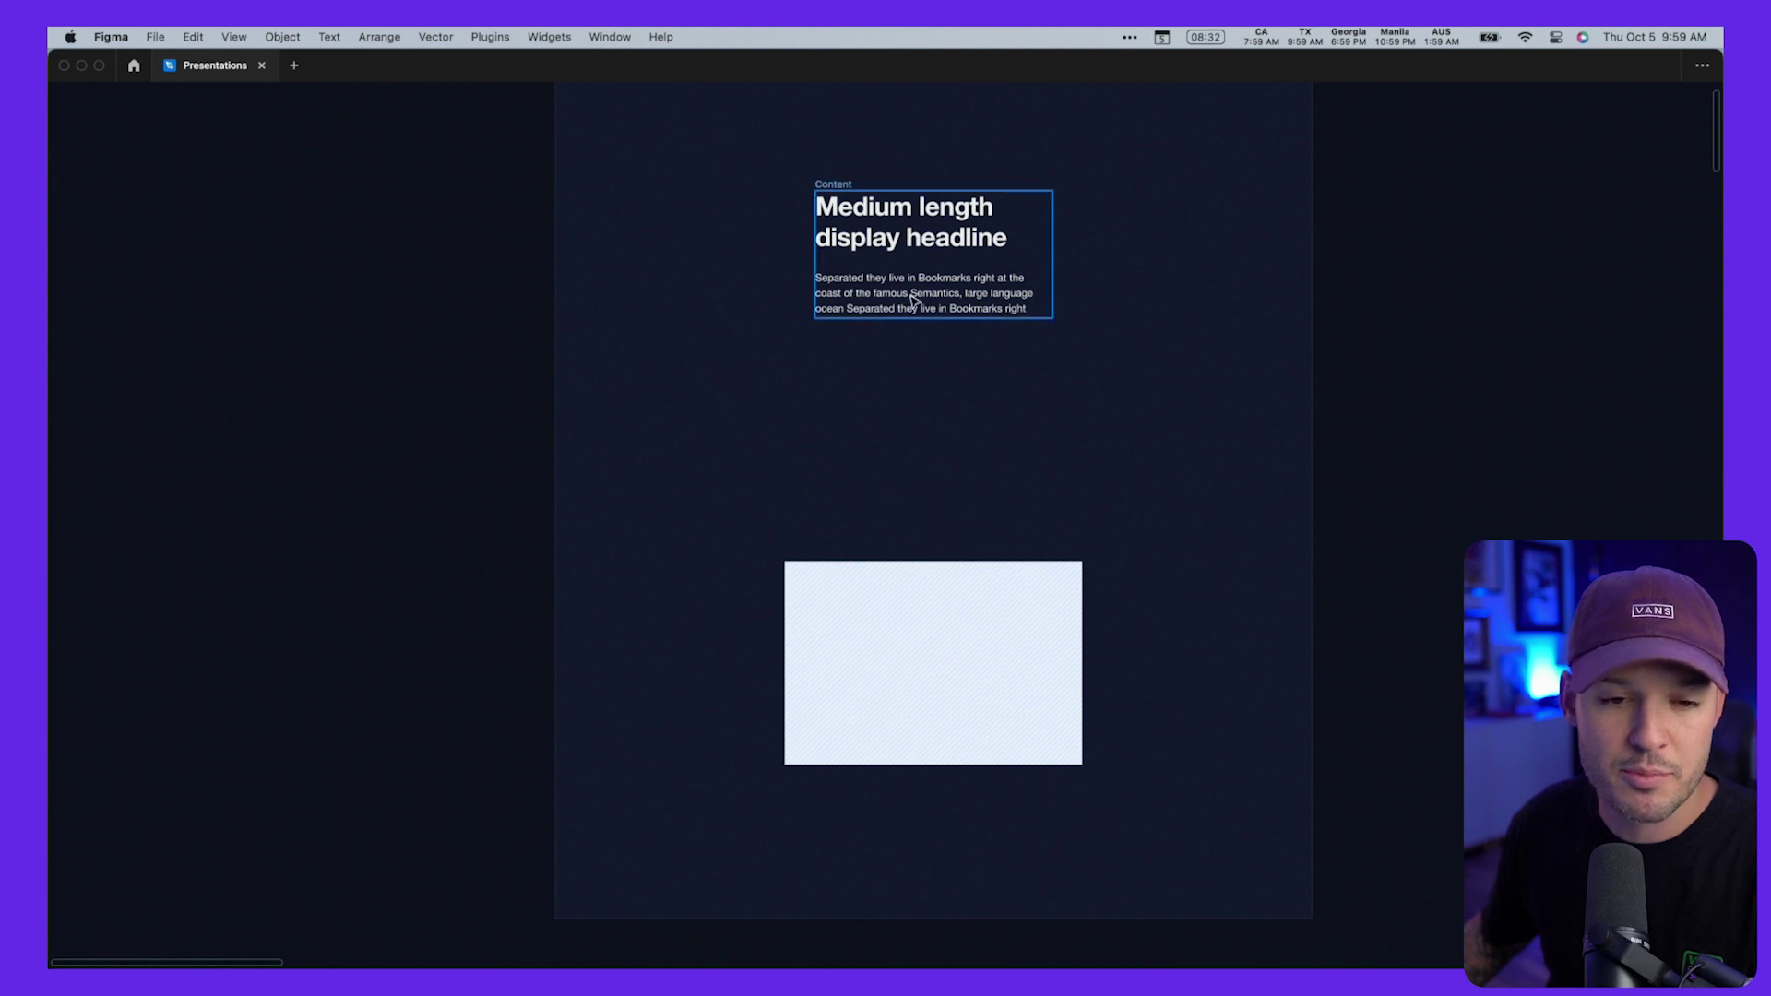
drag(901, 270, 752, 458)
drag(889, 627, 1039, 406)
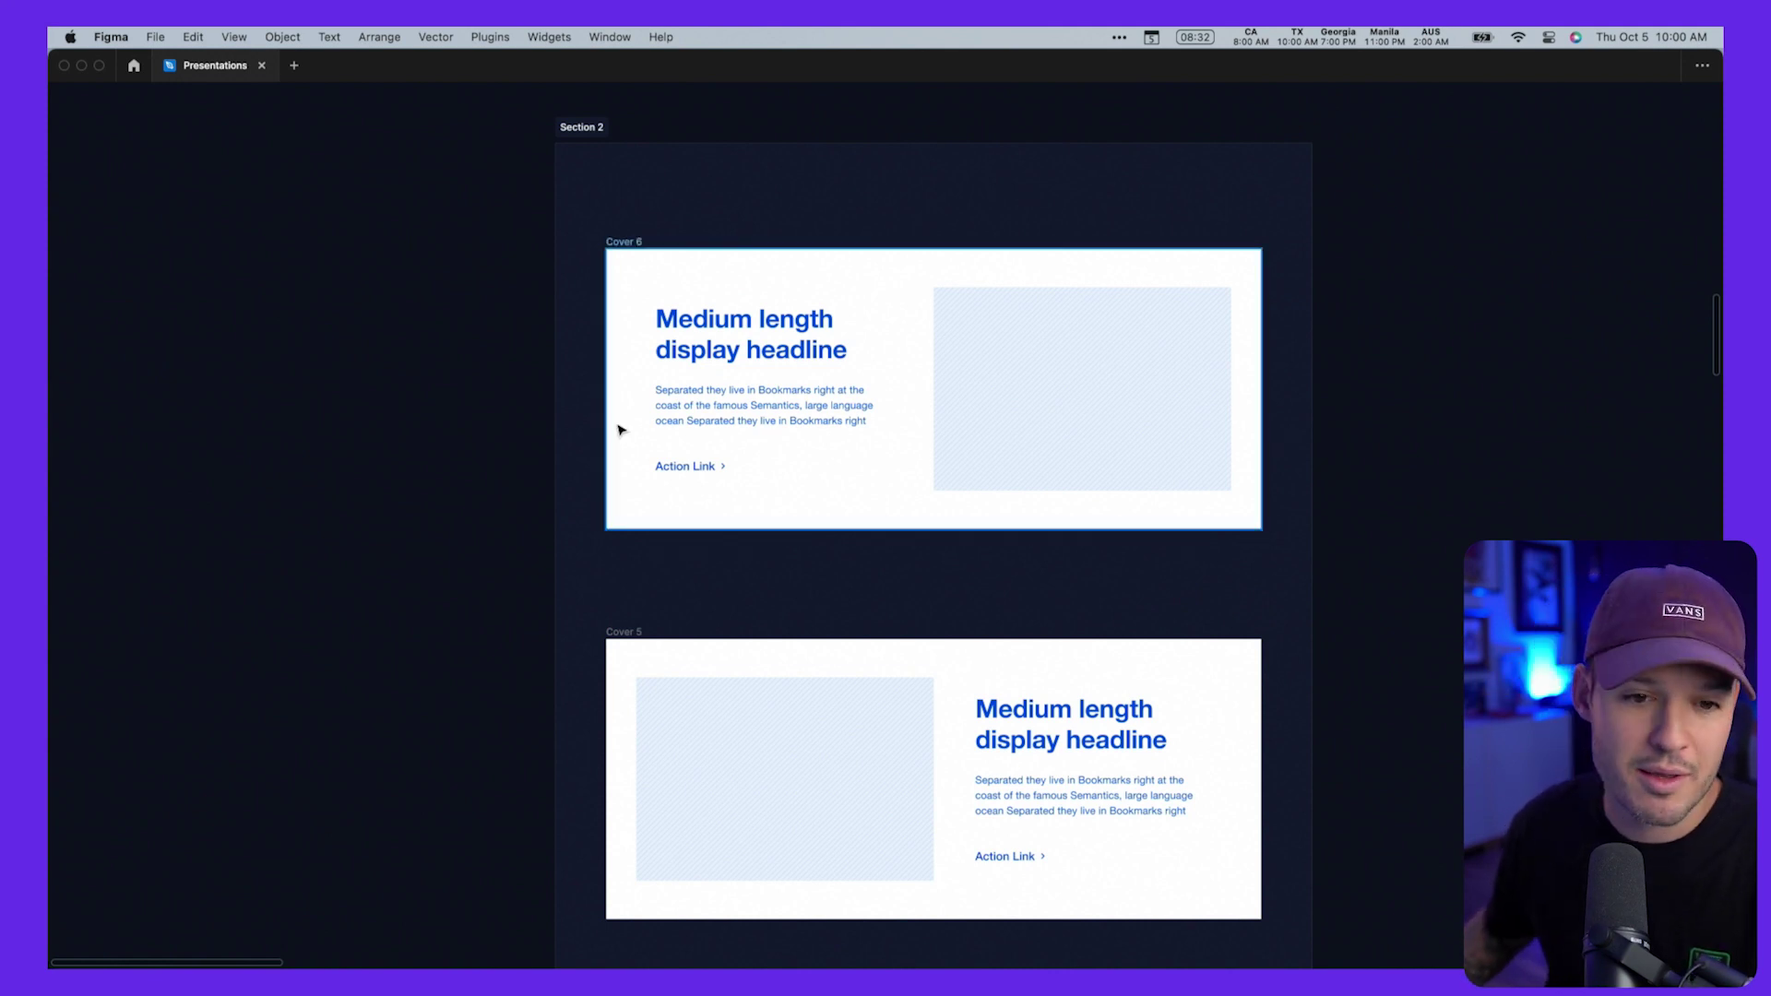
drag(486, 225, 1176, 447)
Step: Inspect the Cover 6 and Cover 5 wireframes, then scroll down to the Woddy furniture design
scroll(1366, 603, right, 2)
scroll(1366, 603, up, 1)
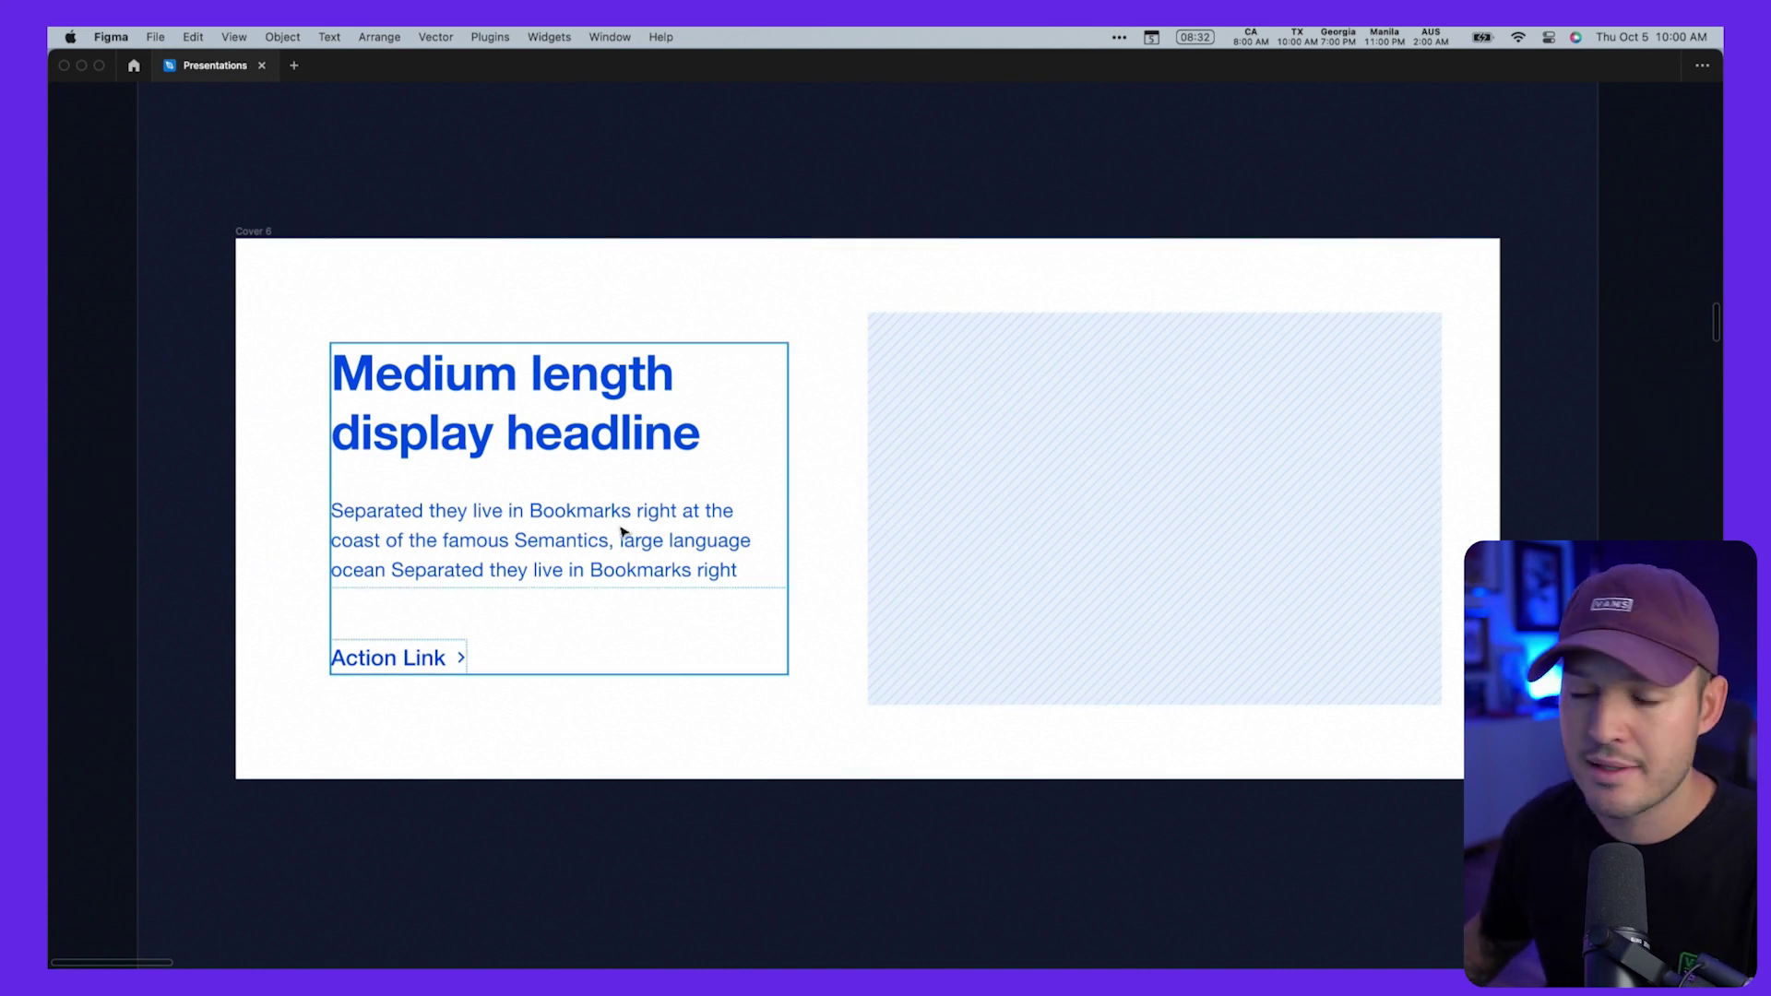
scroll(607, 494, down, 7)
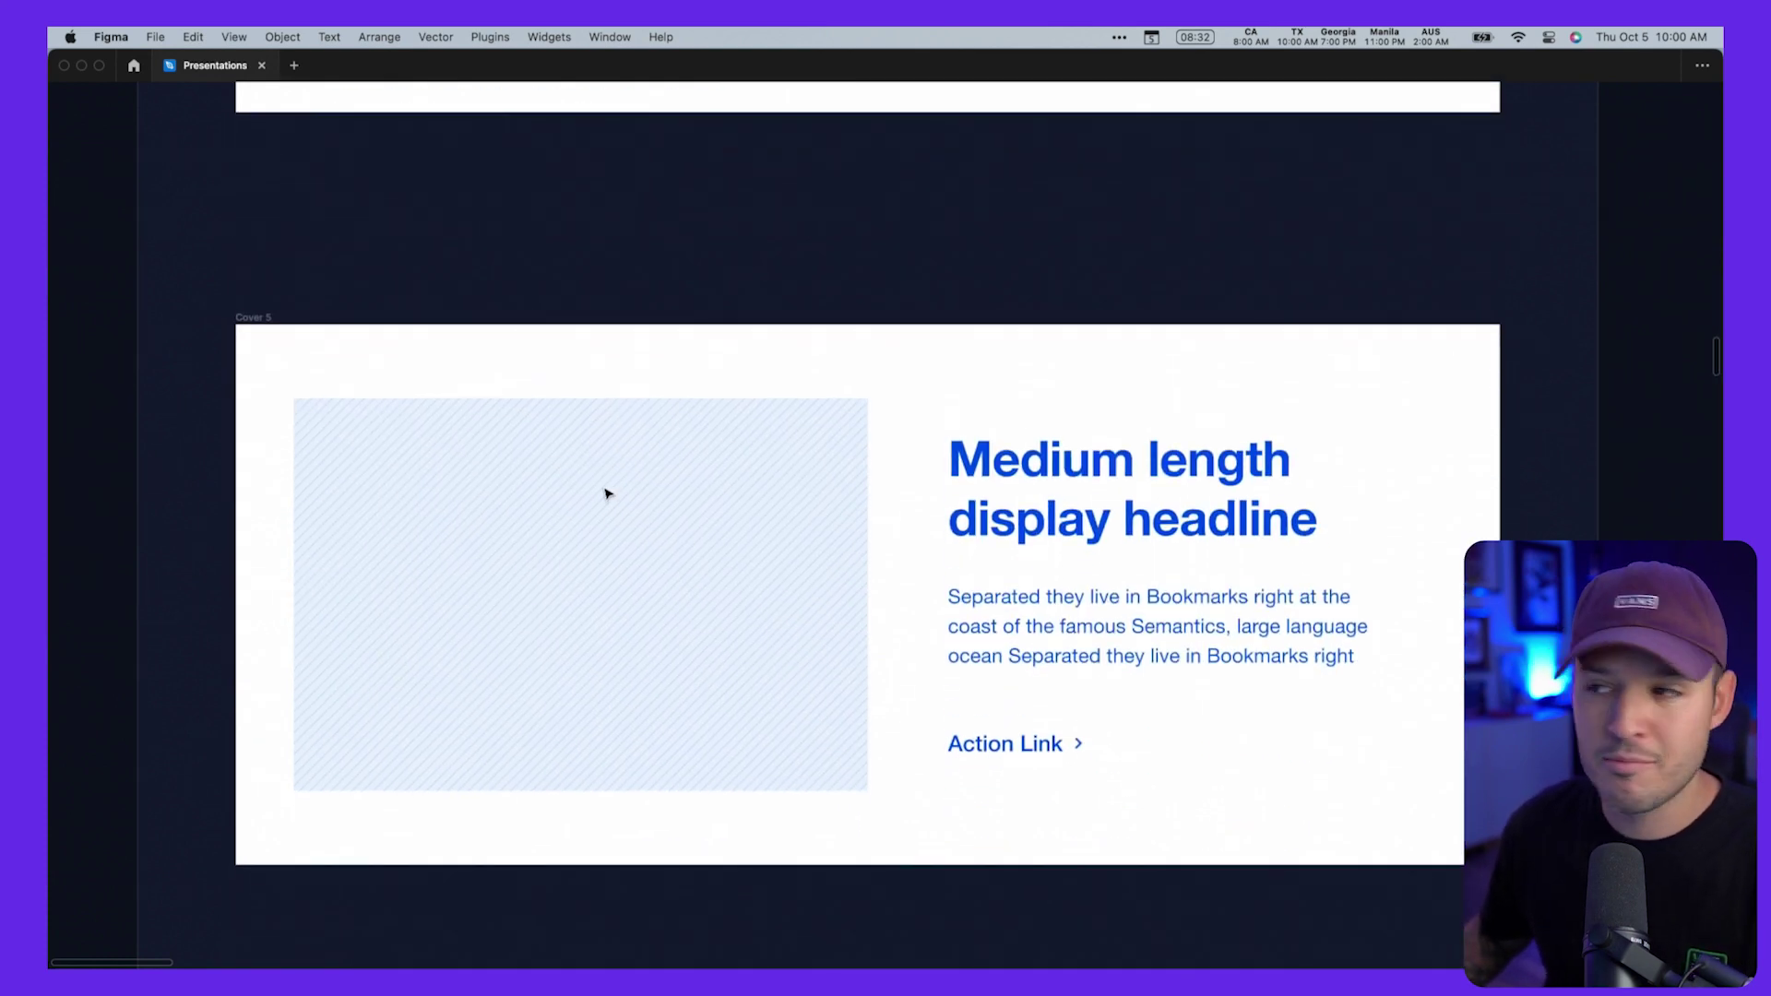
scroll(607, 494, up, 7)
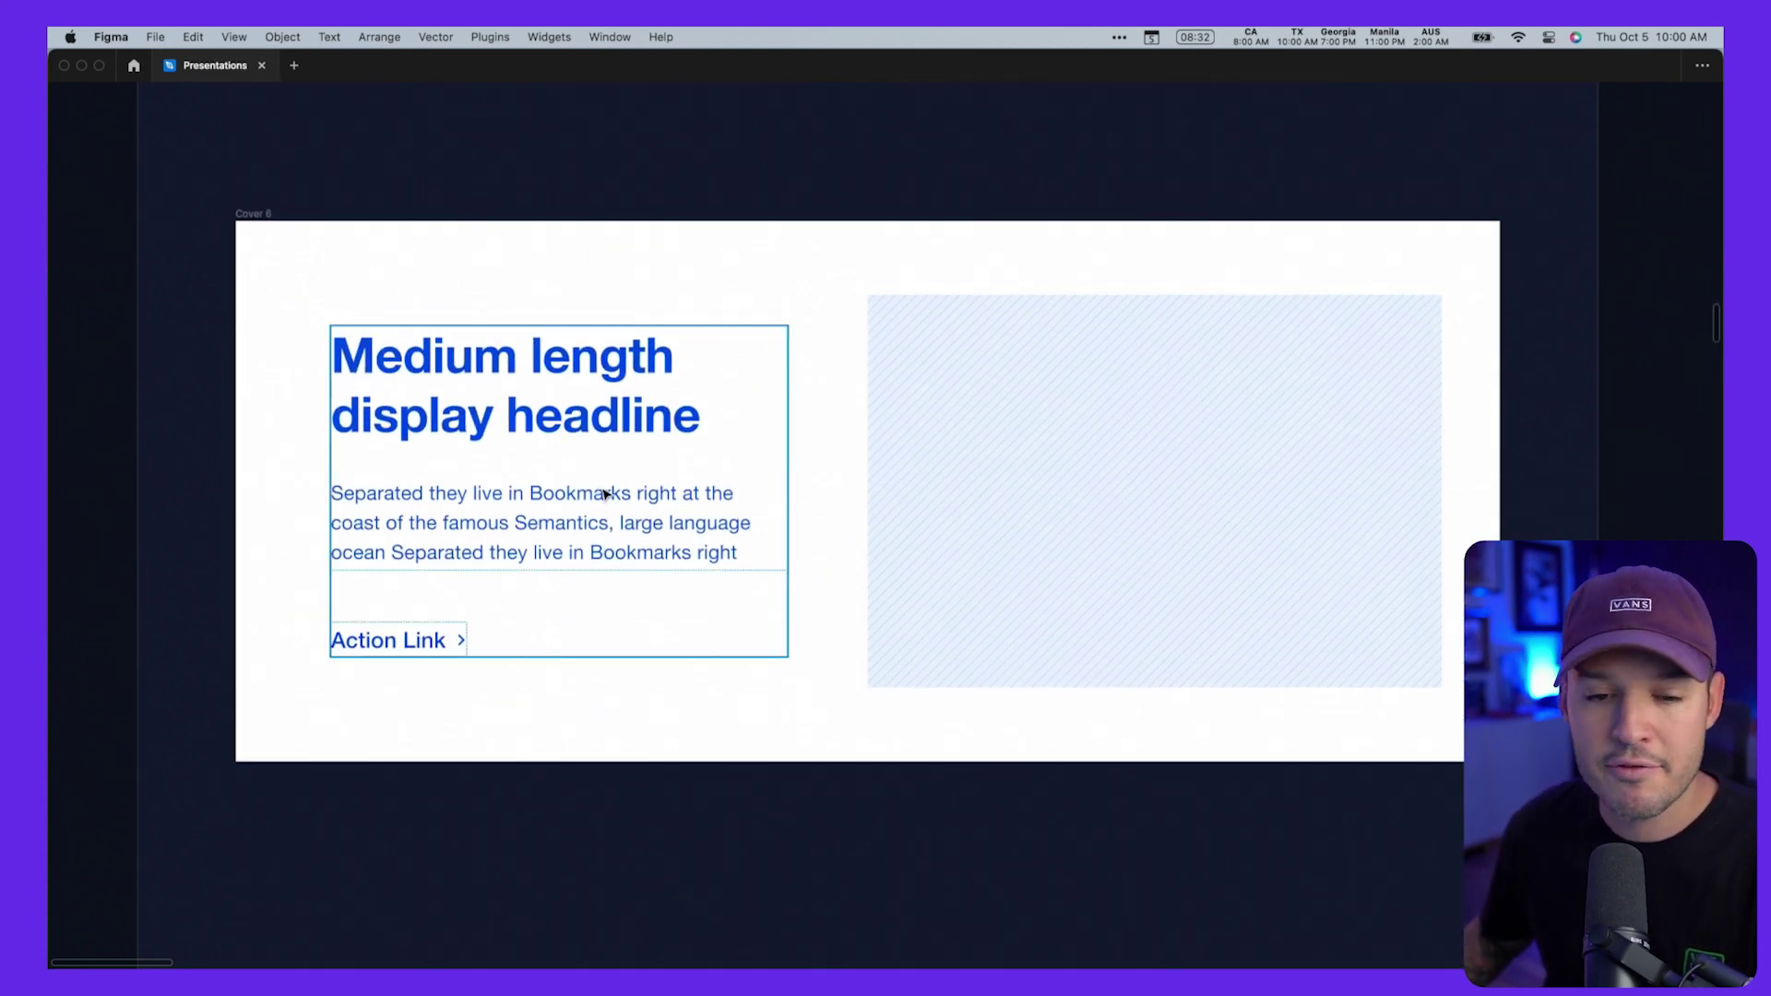
scroll(554, 388, right, 1)
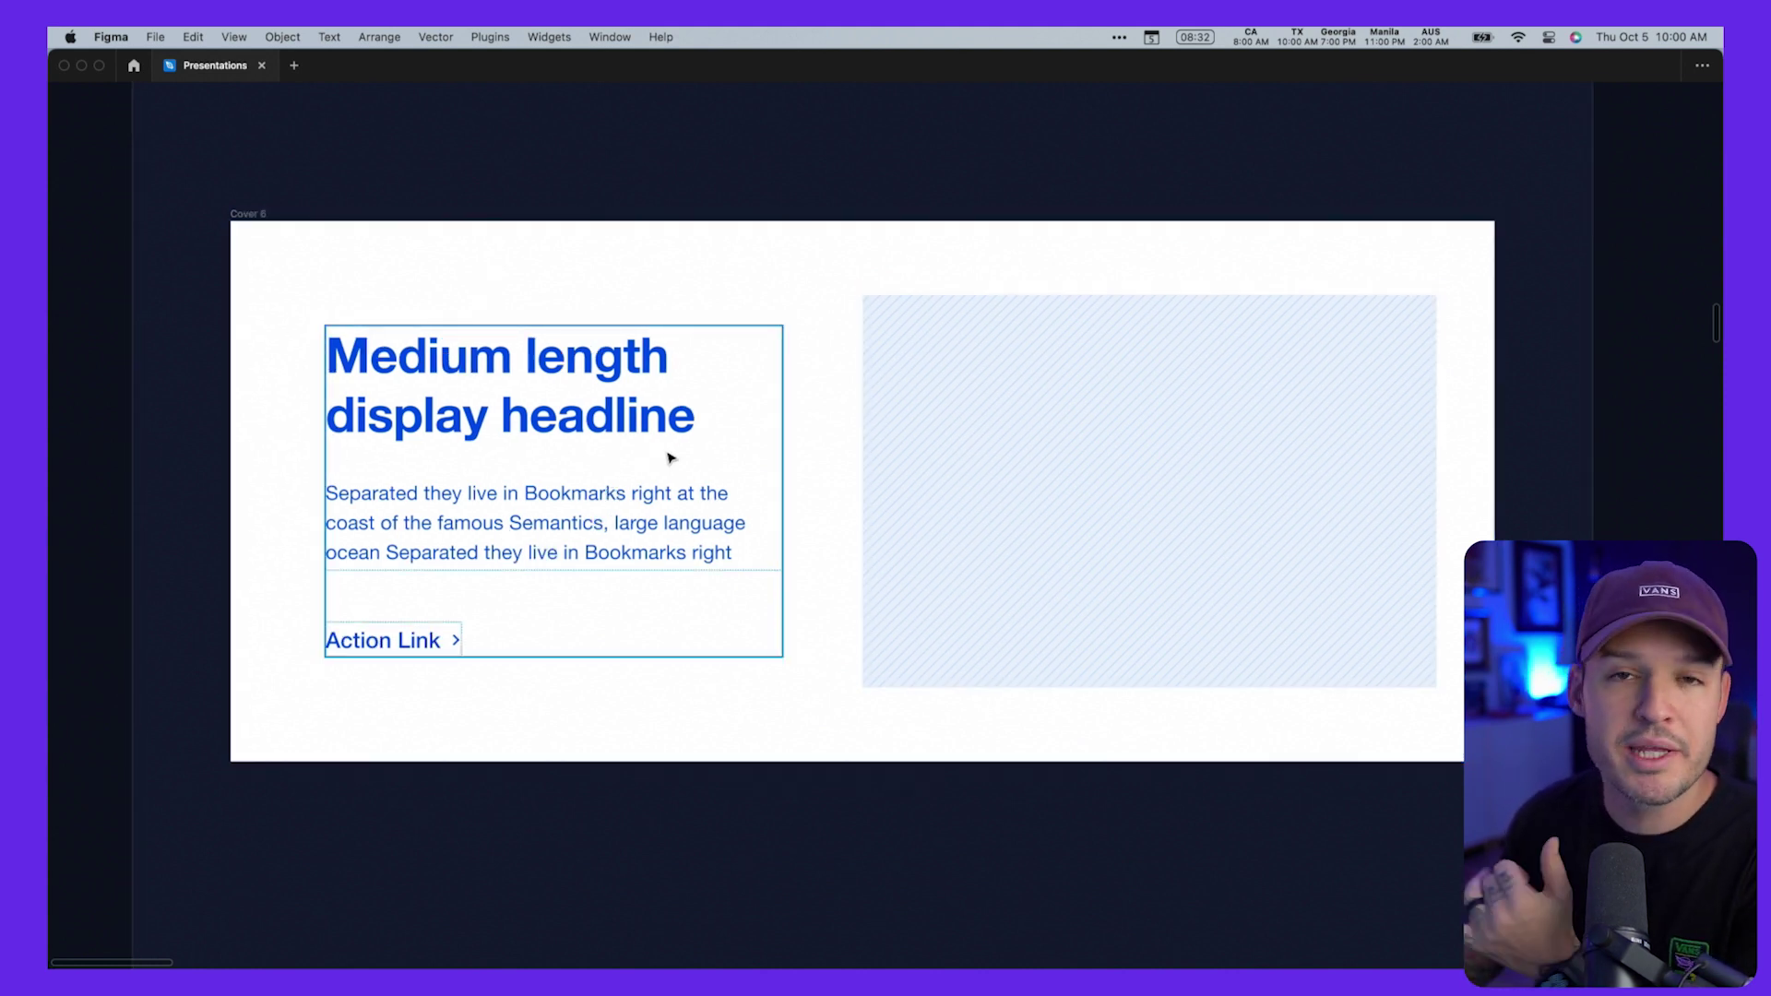
scroll(744, 447, down, 10)
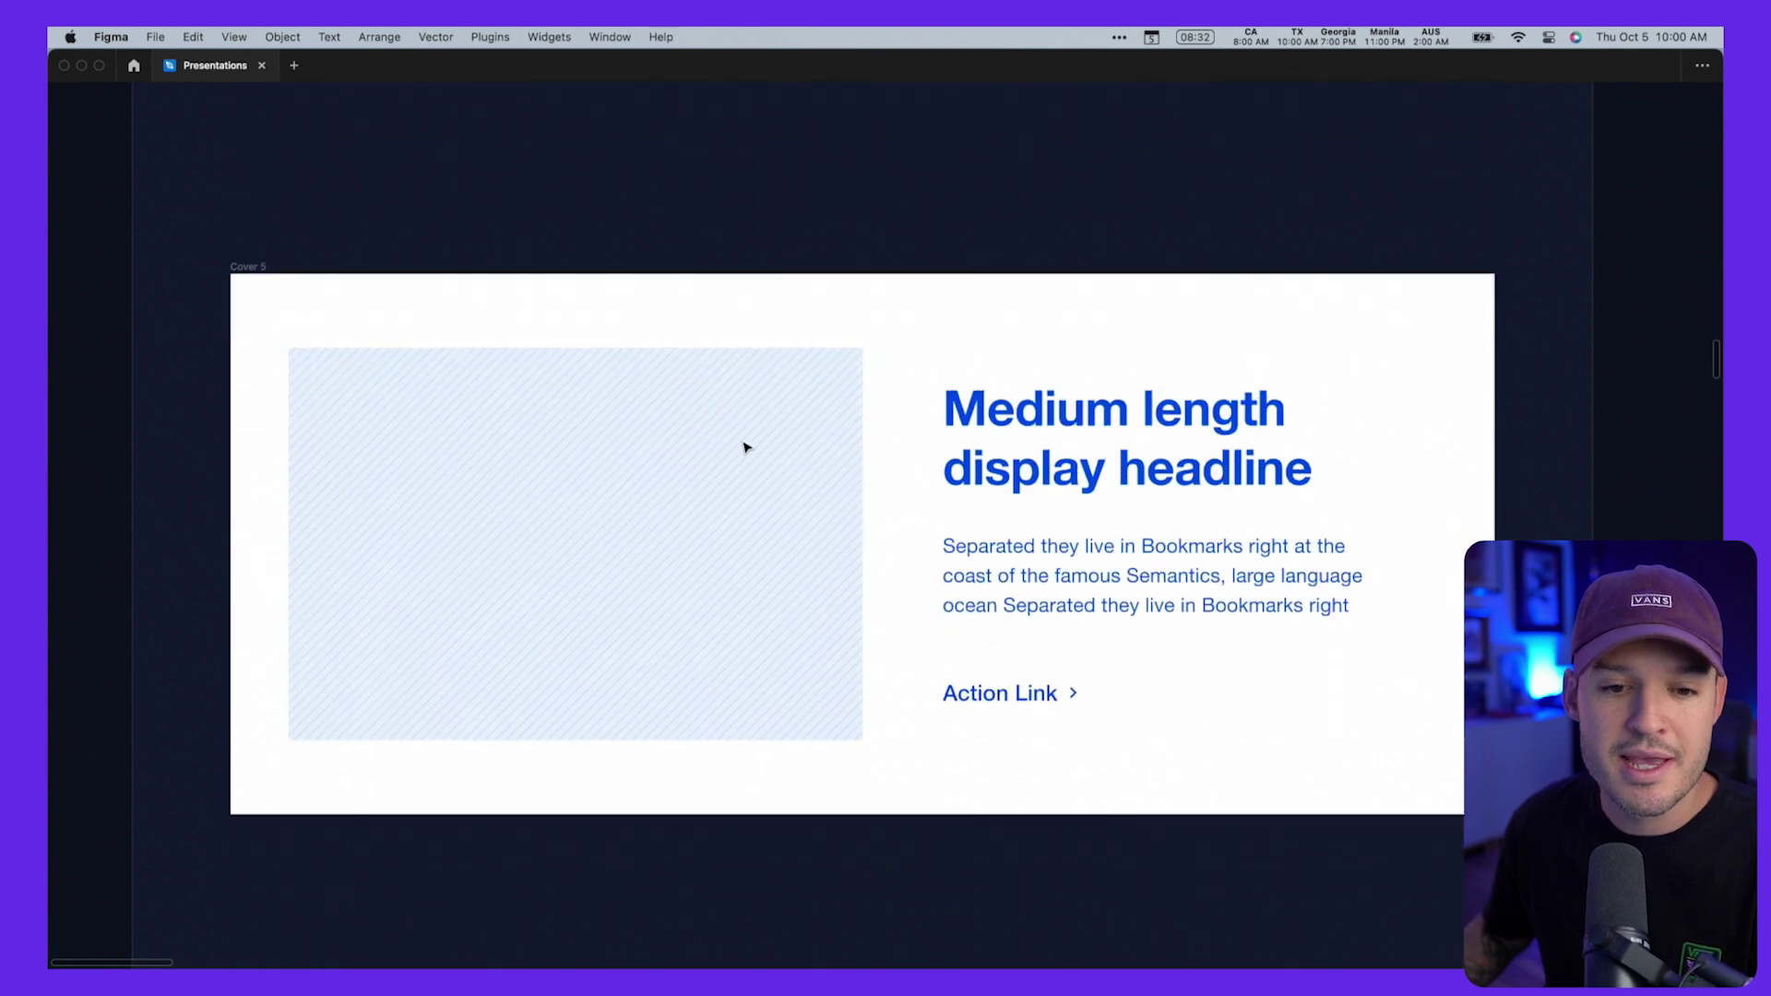
scroll(743, 448, down, 10)
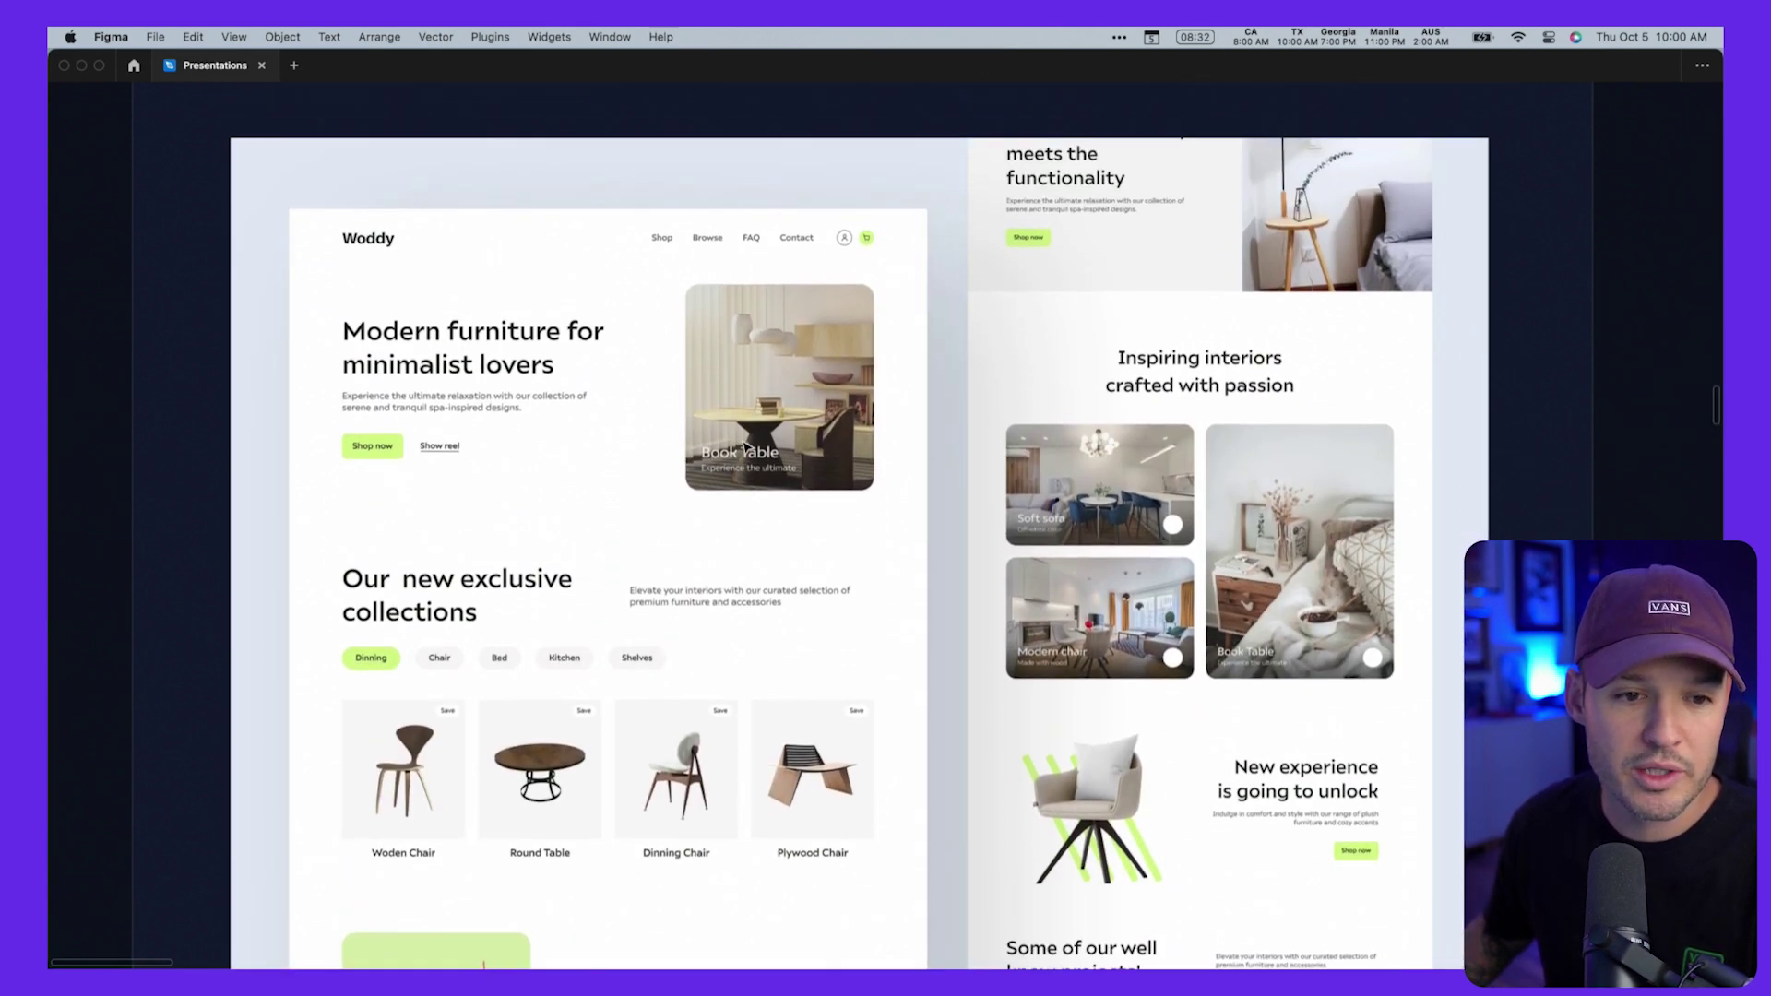
Step: Zoom into the Woddy header, pan through its page, then scroll to Section 3's Features 3 frame
key(z)
drag(241, 207, 1253, 780)
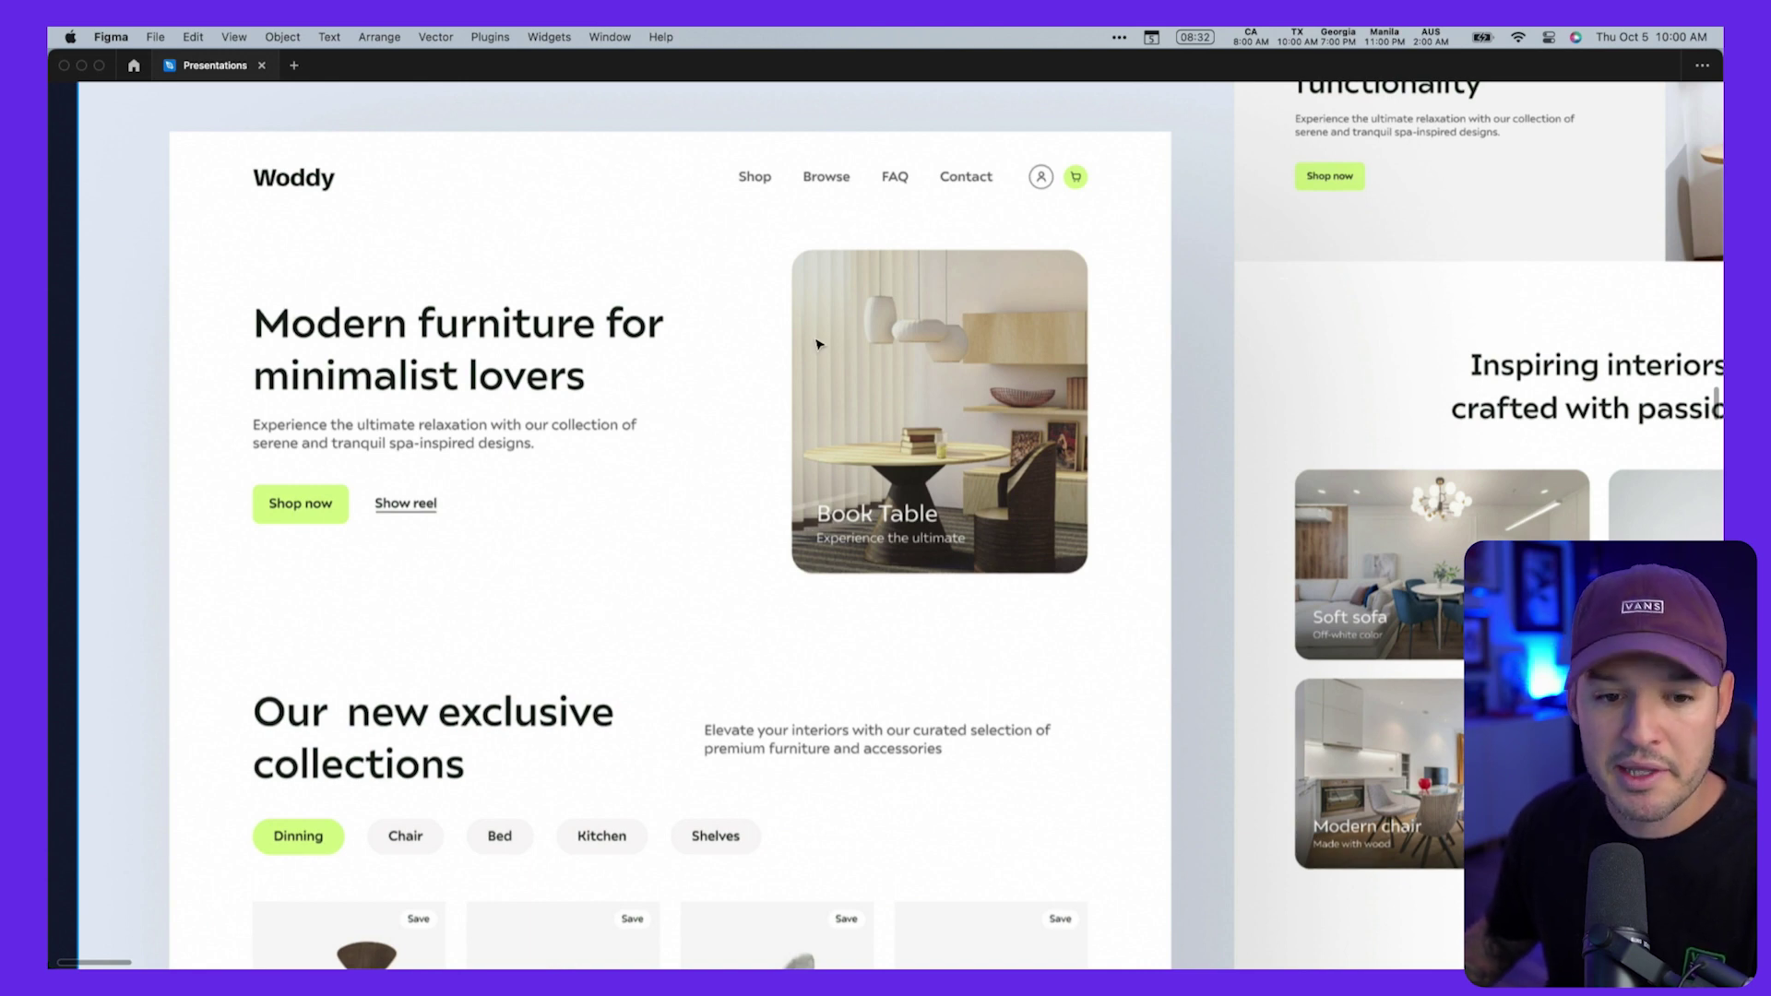
scroll(904, 628, down, 9)
scroll(903, 628, right, 9)
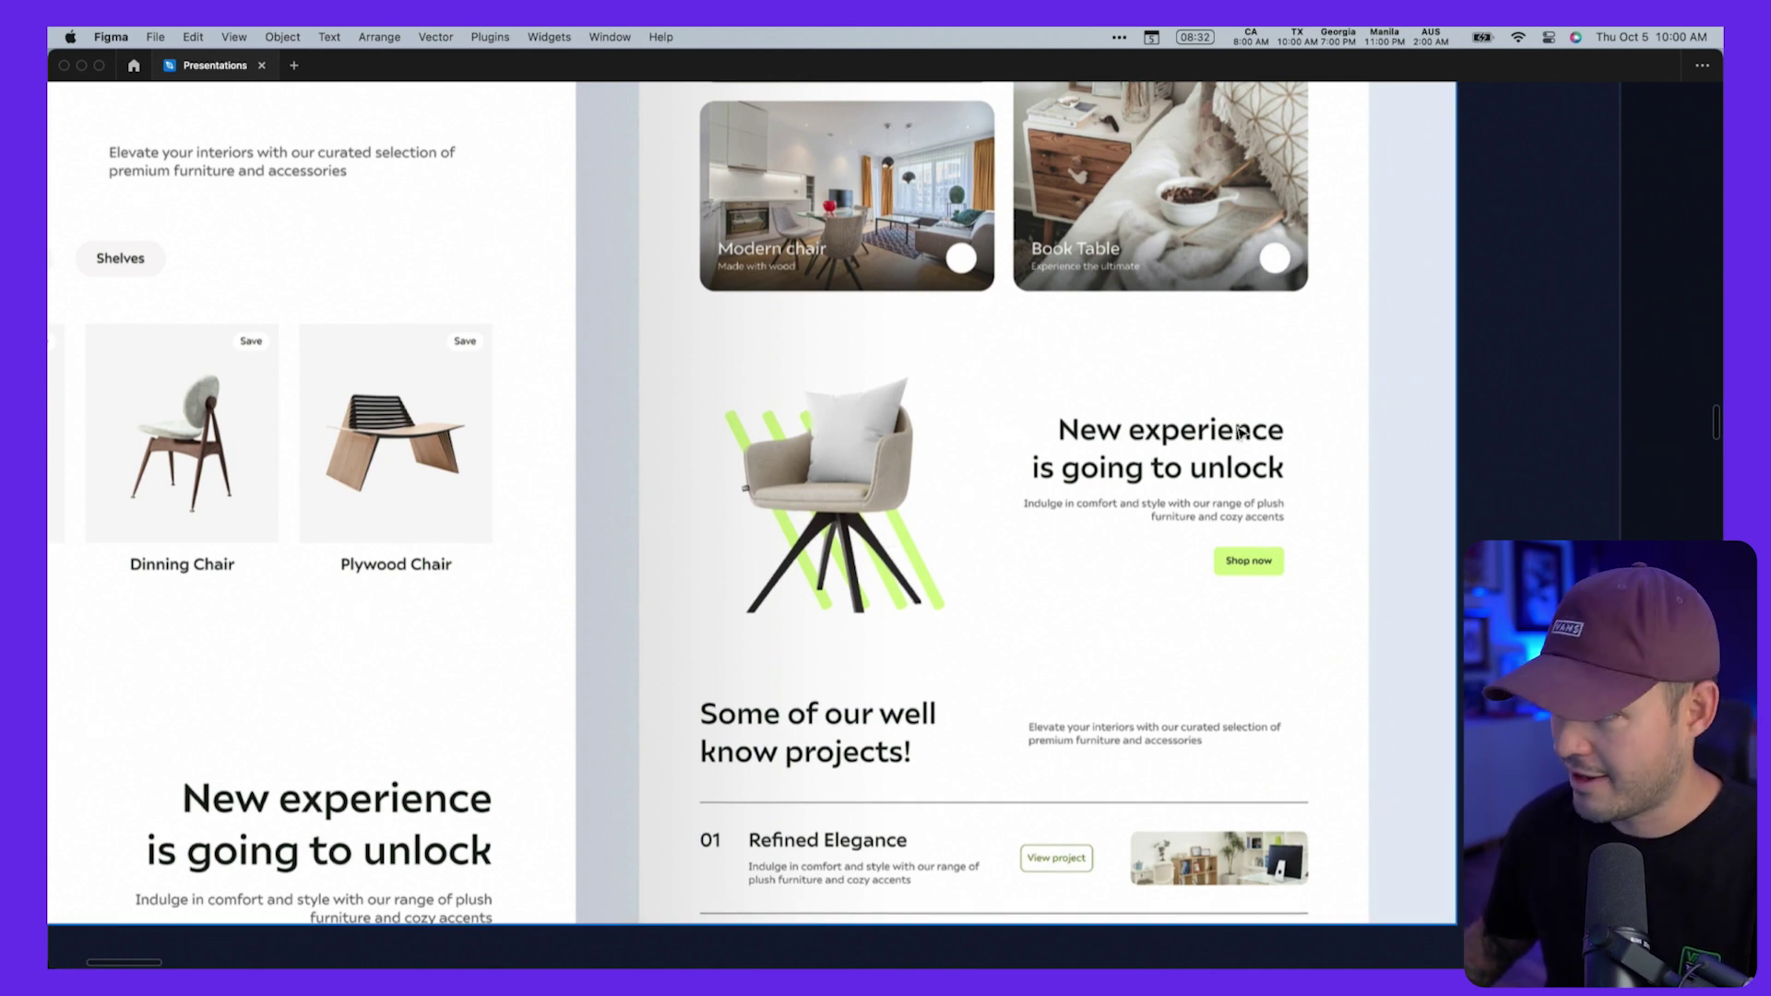
scroll(756, 505, down, 7)
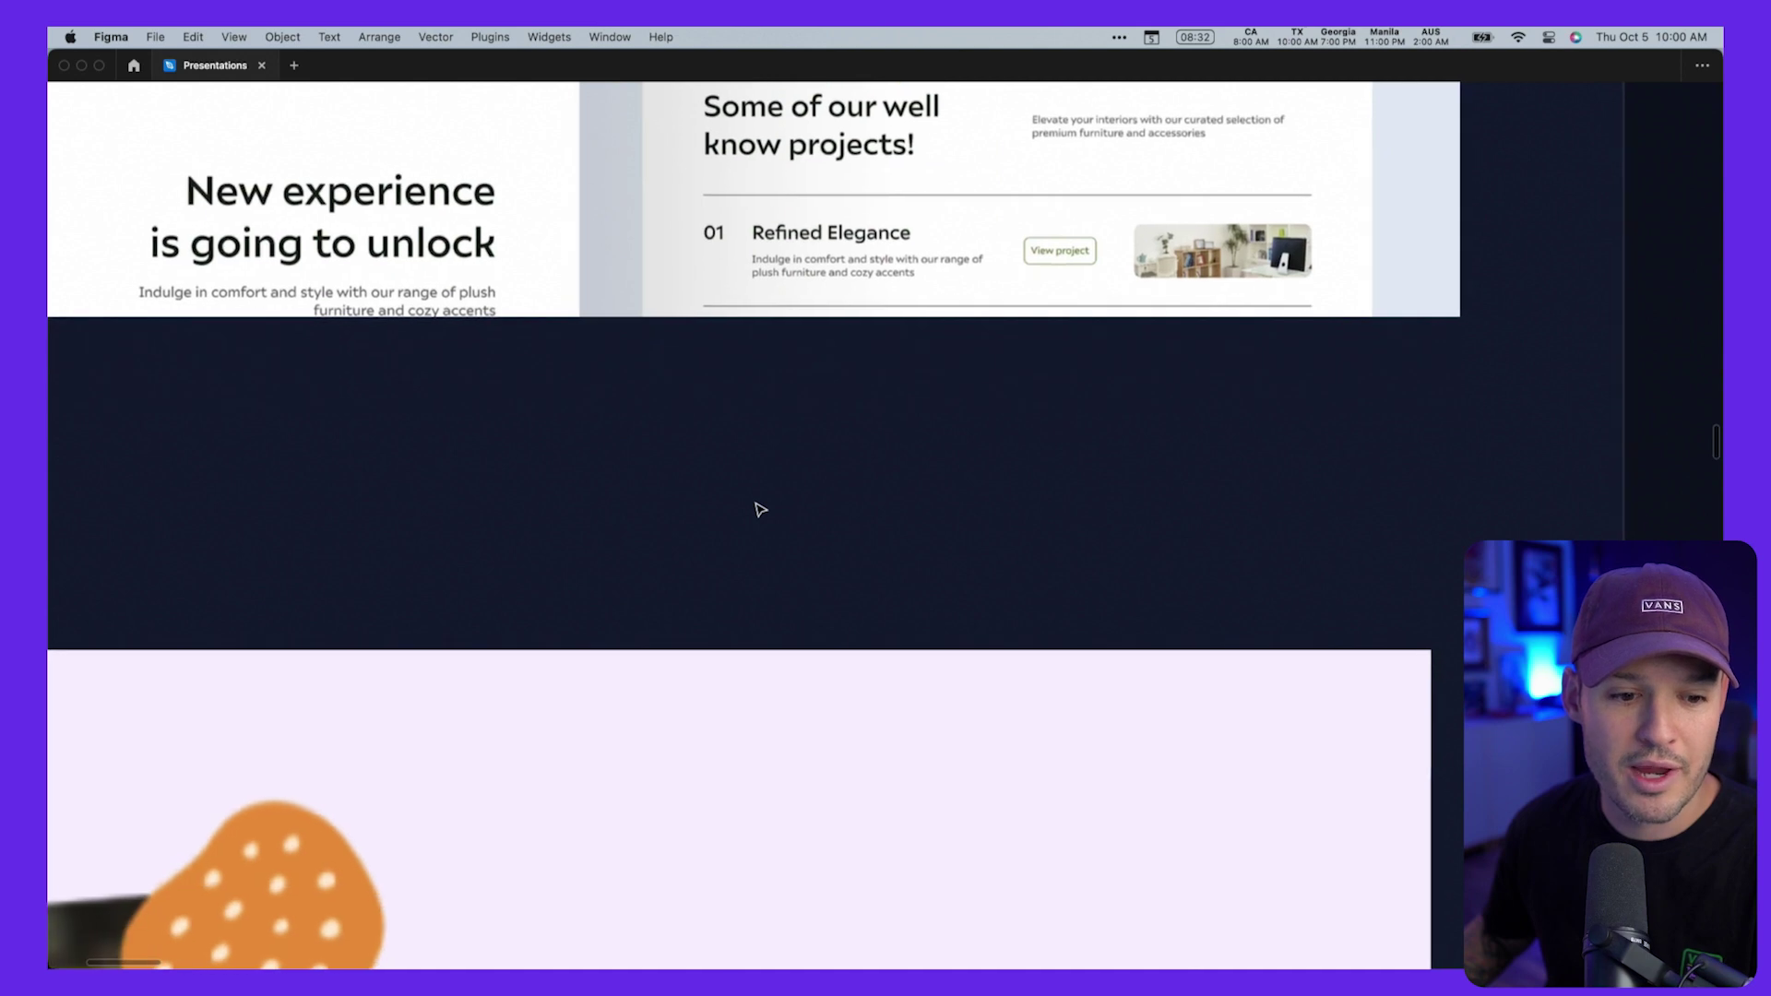
scroll(756, 505, left, 4)
scroll(760, 509, down, 5)
scroll(759, 508, down, 5)
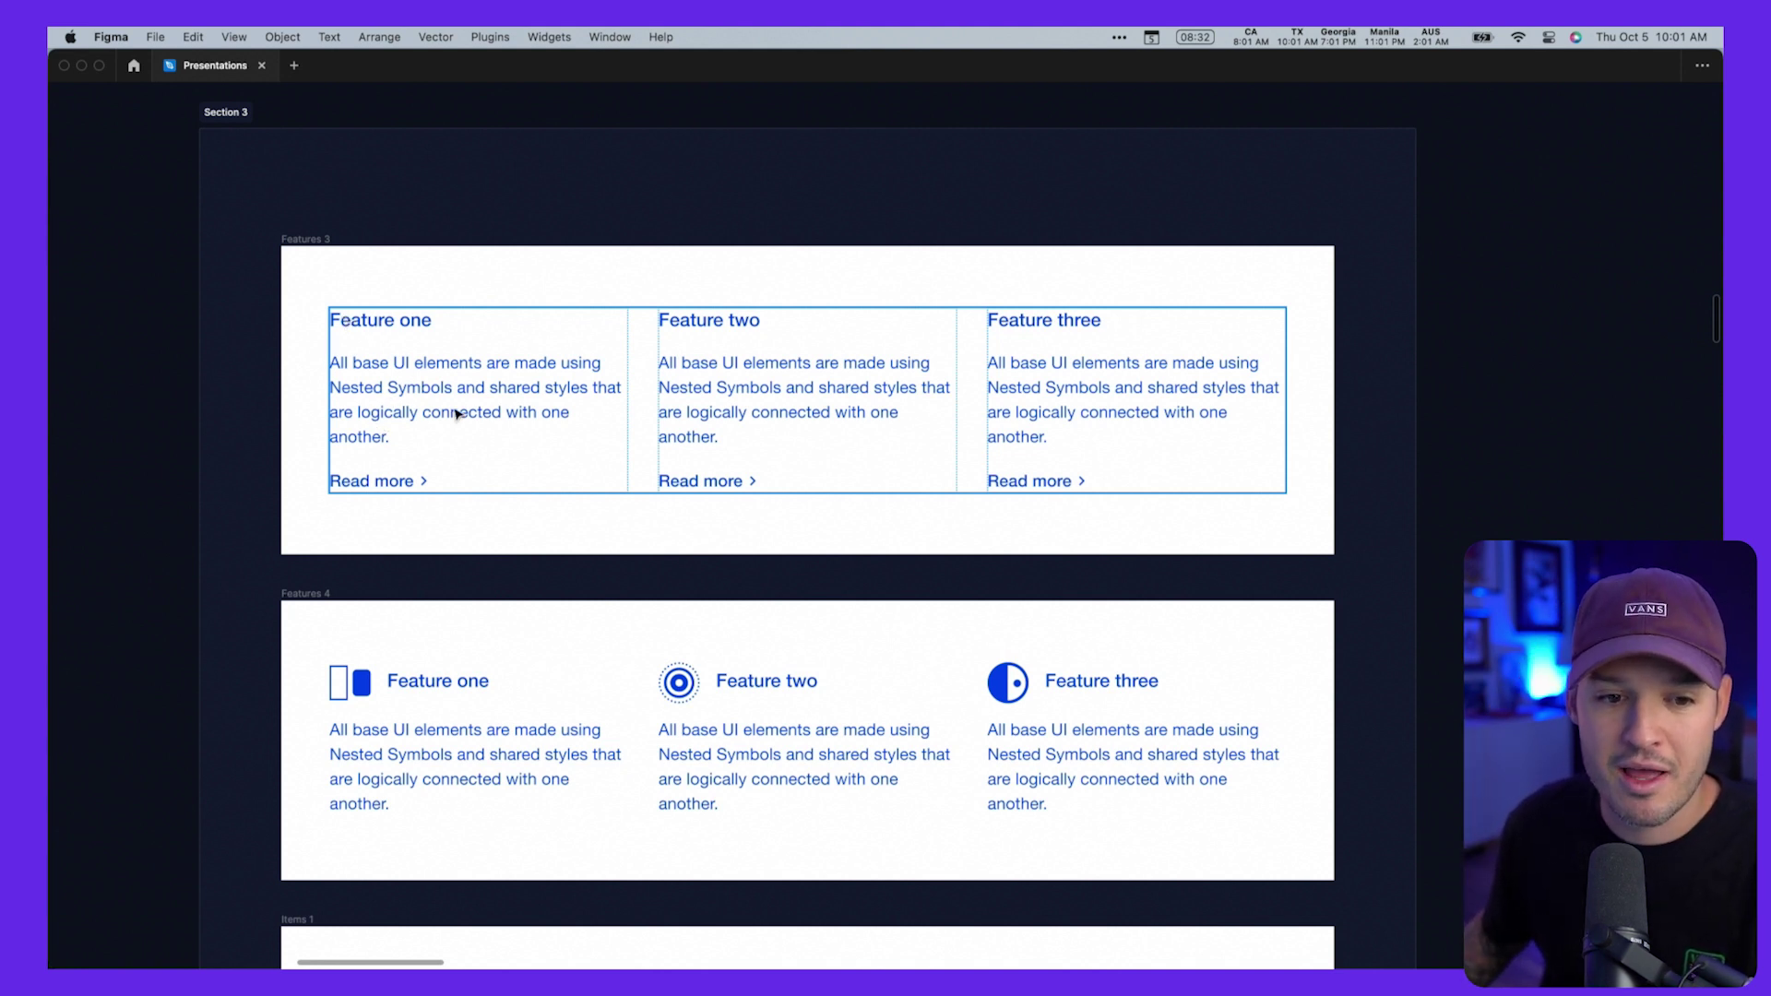
Step: Scroll through Features 3, Features 4, Items 1 and Items 11 to the ZENSITE landing page
scroll(791, 416, left, 3)
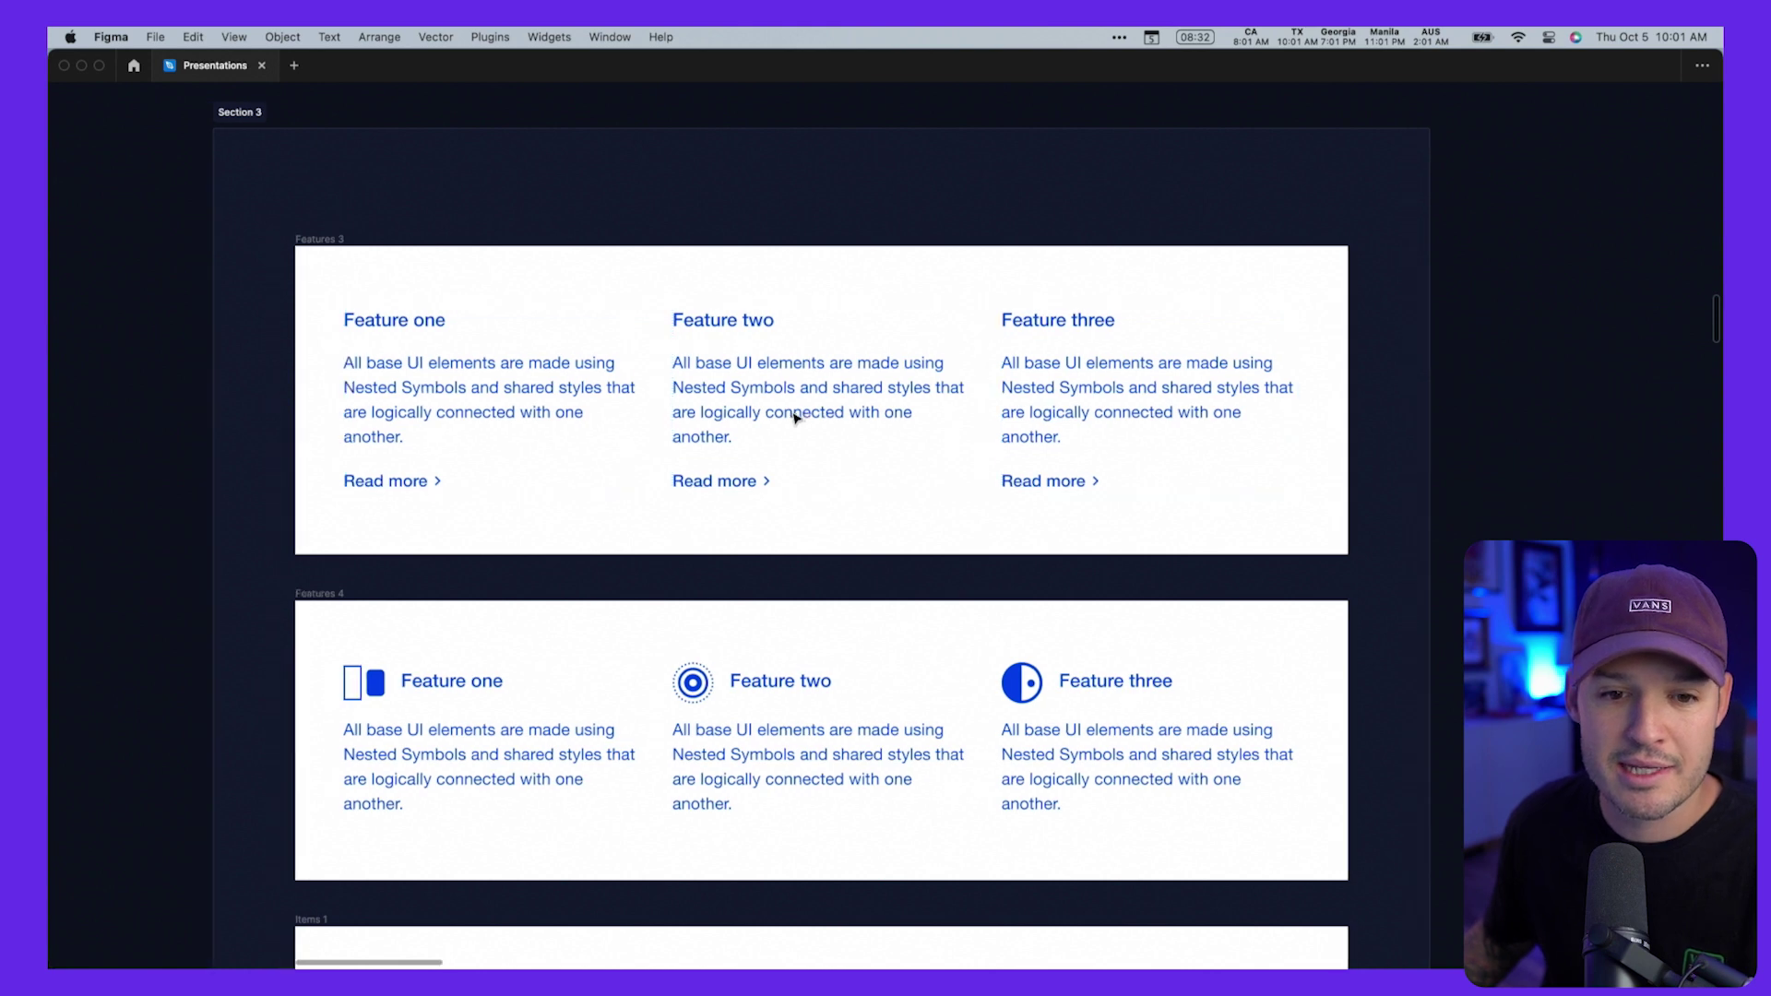
scroll(795, 416, down, 6)
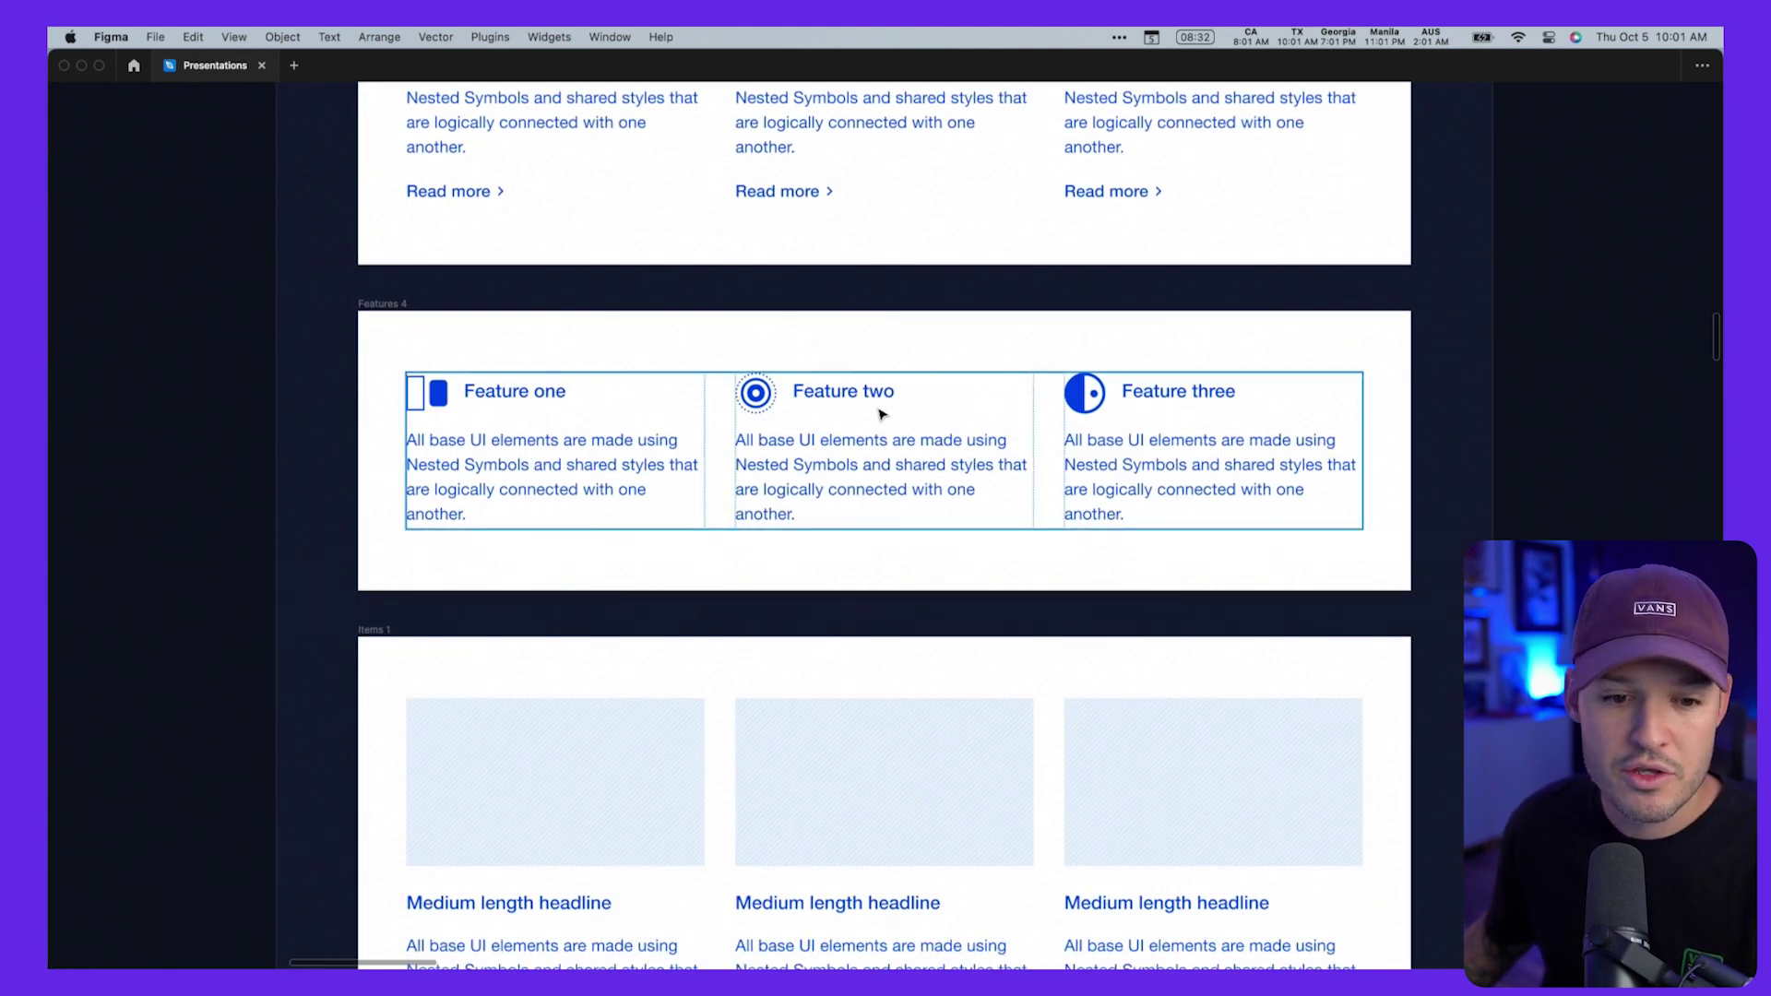
scroll(881, 414, down, 5)
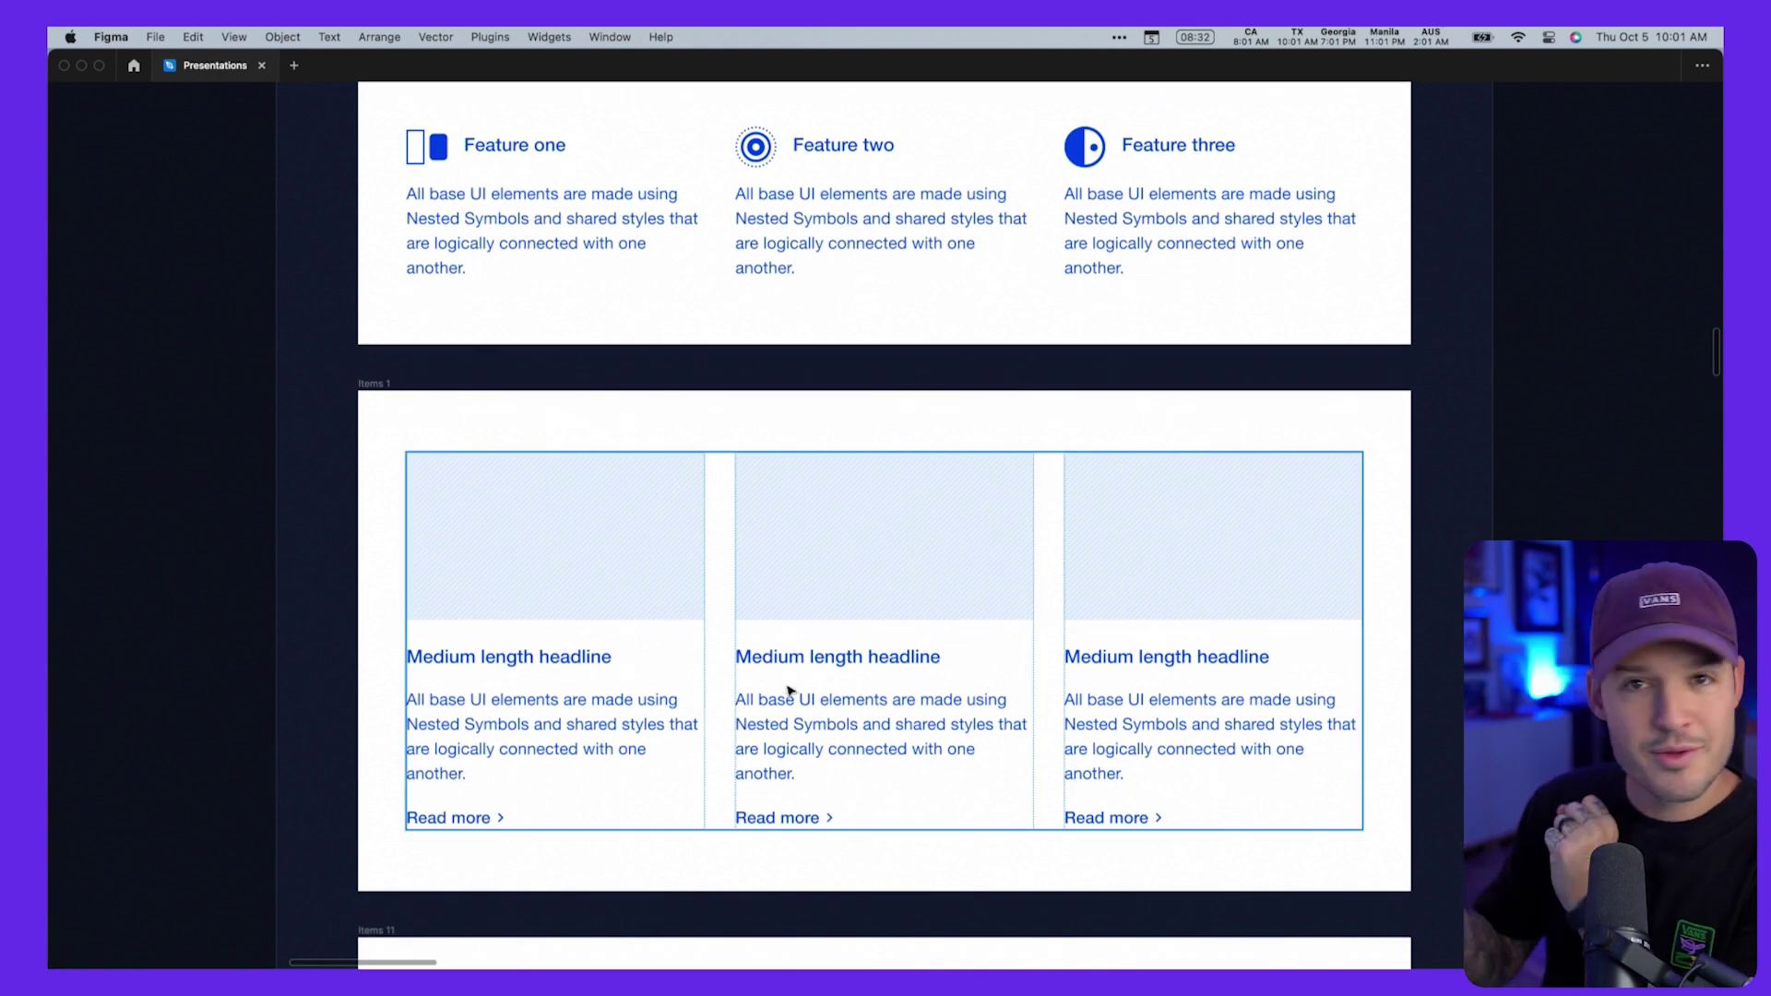
scroll(789, 690, down, 12)
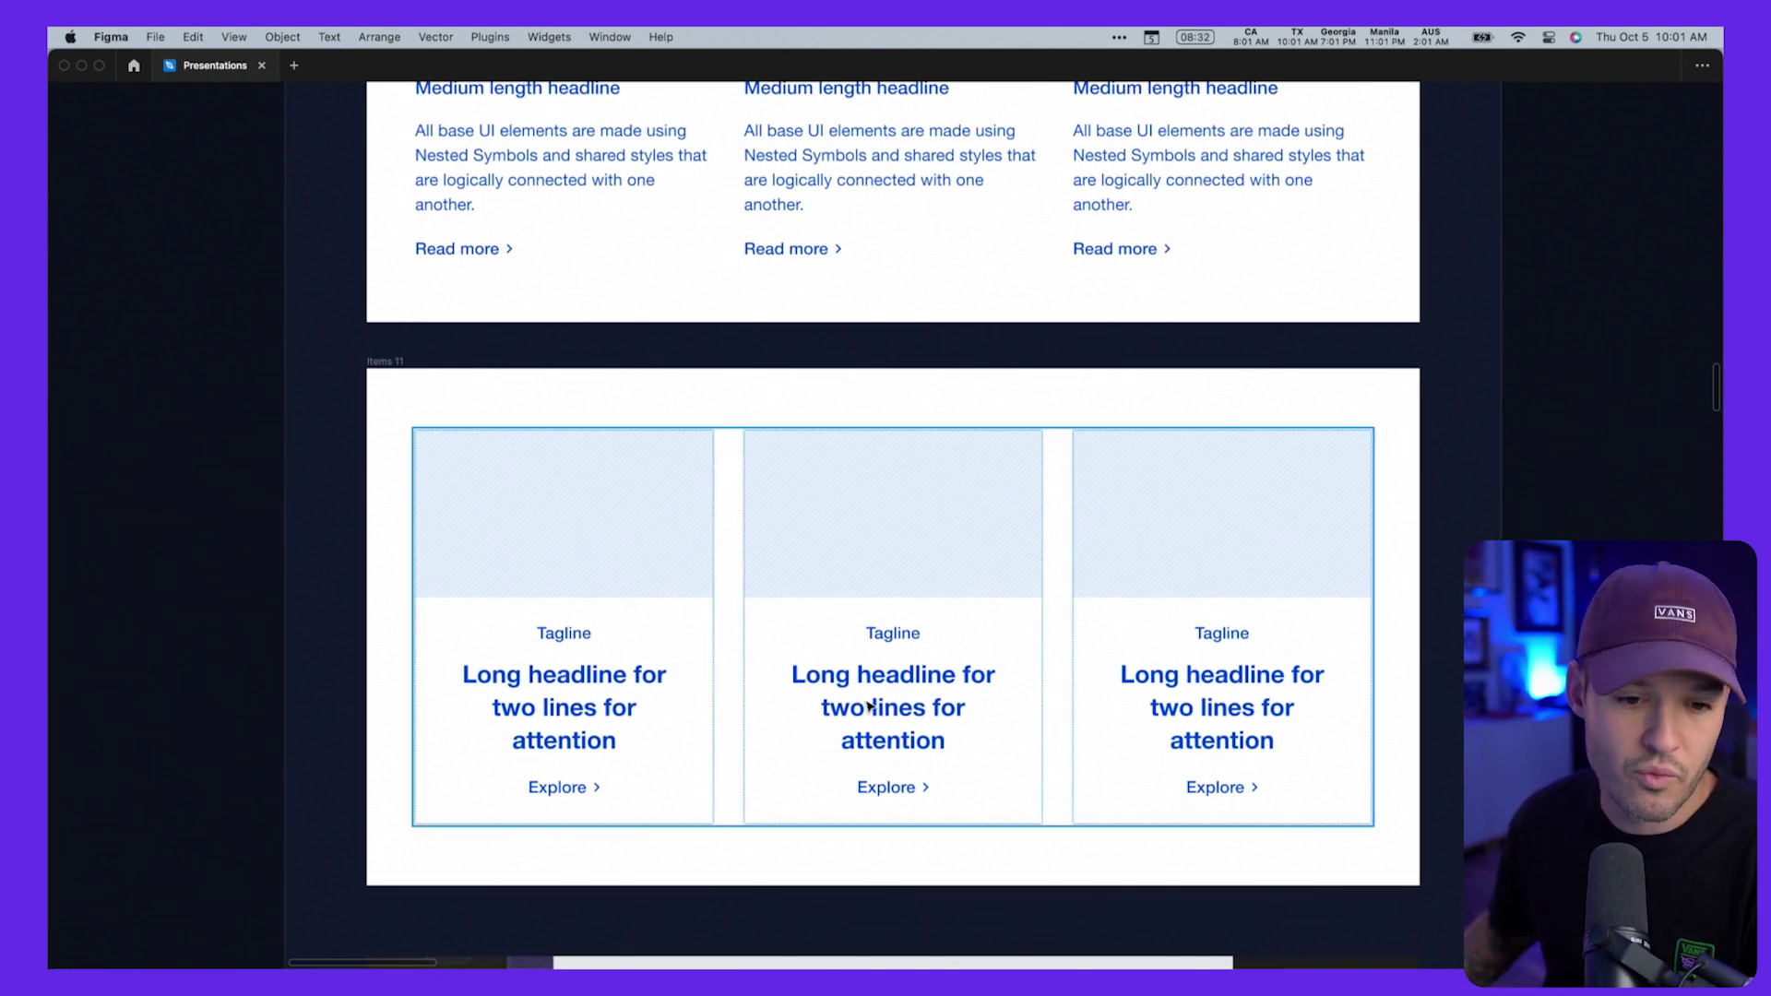
scroll(867, 704, down, 3)
scroll(867, 704, down, 15)
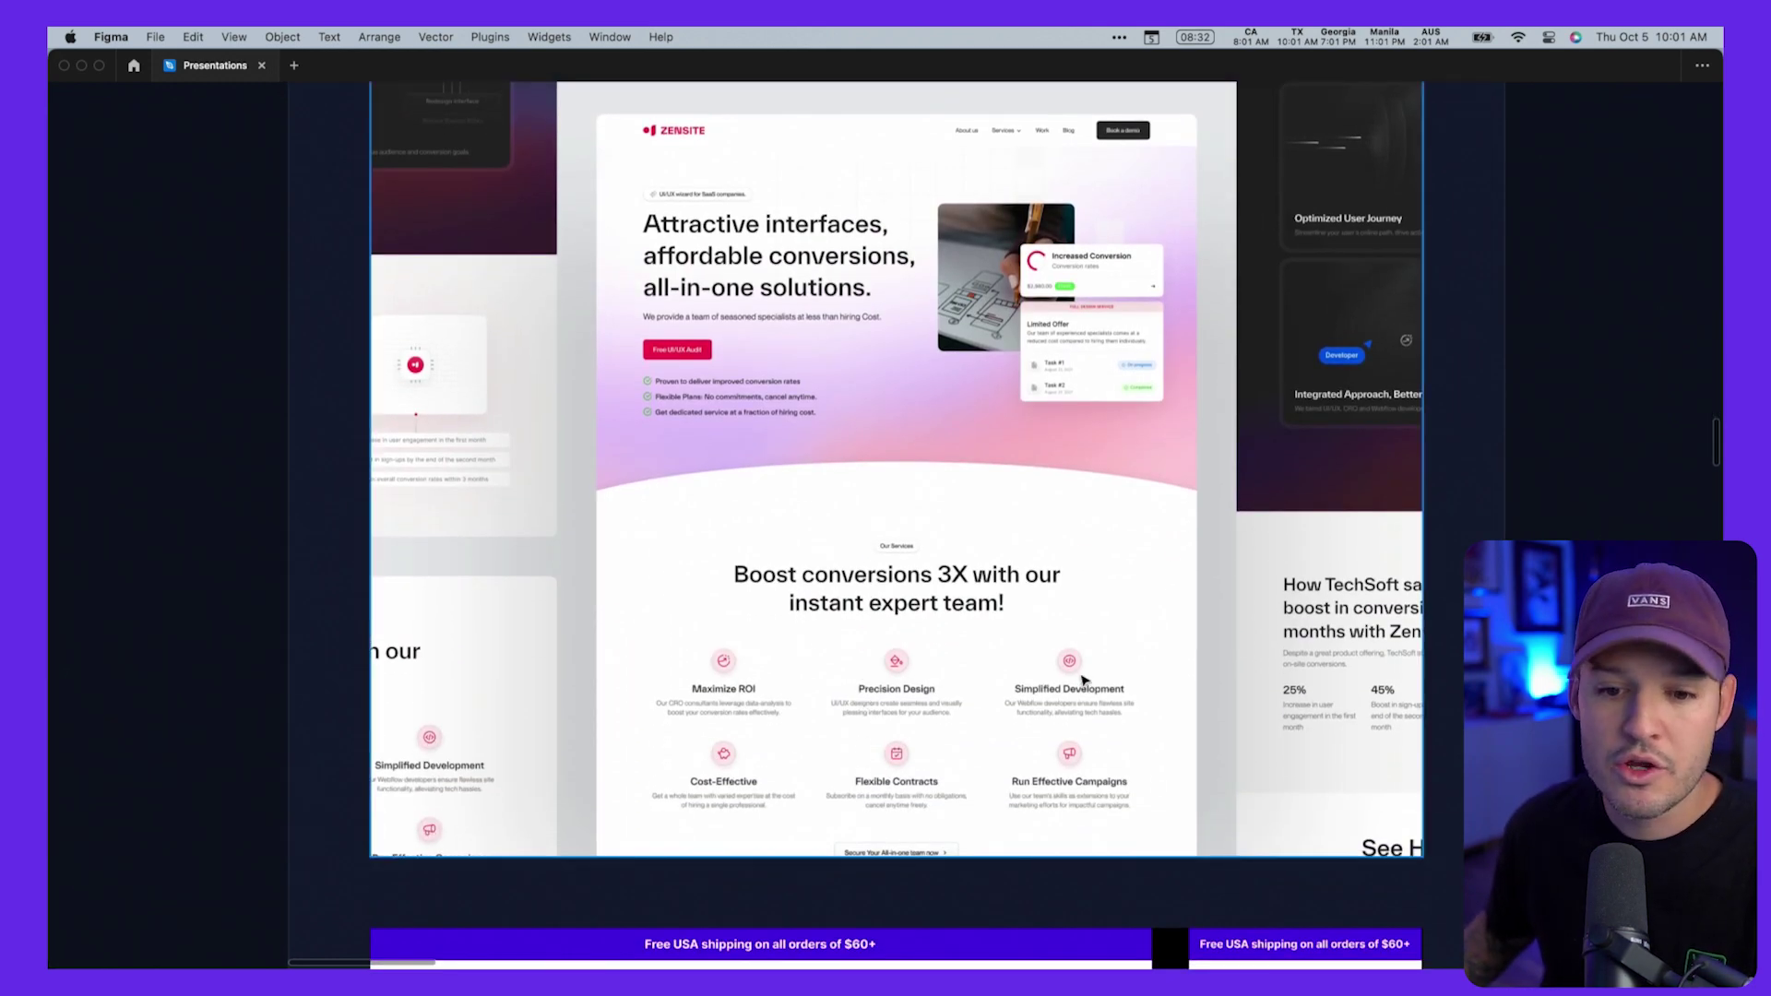
Step: Scroll past the ZENSITE and headphones pages down to Section 4's Cover 8 and Cover 7
scroll(1084, 680, right, 2)
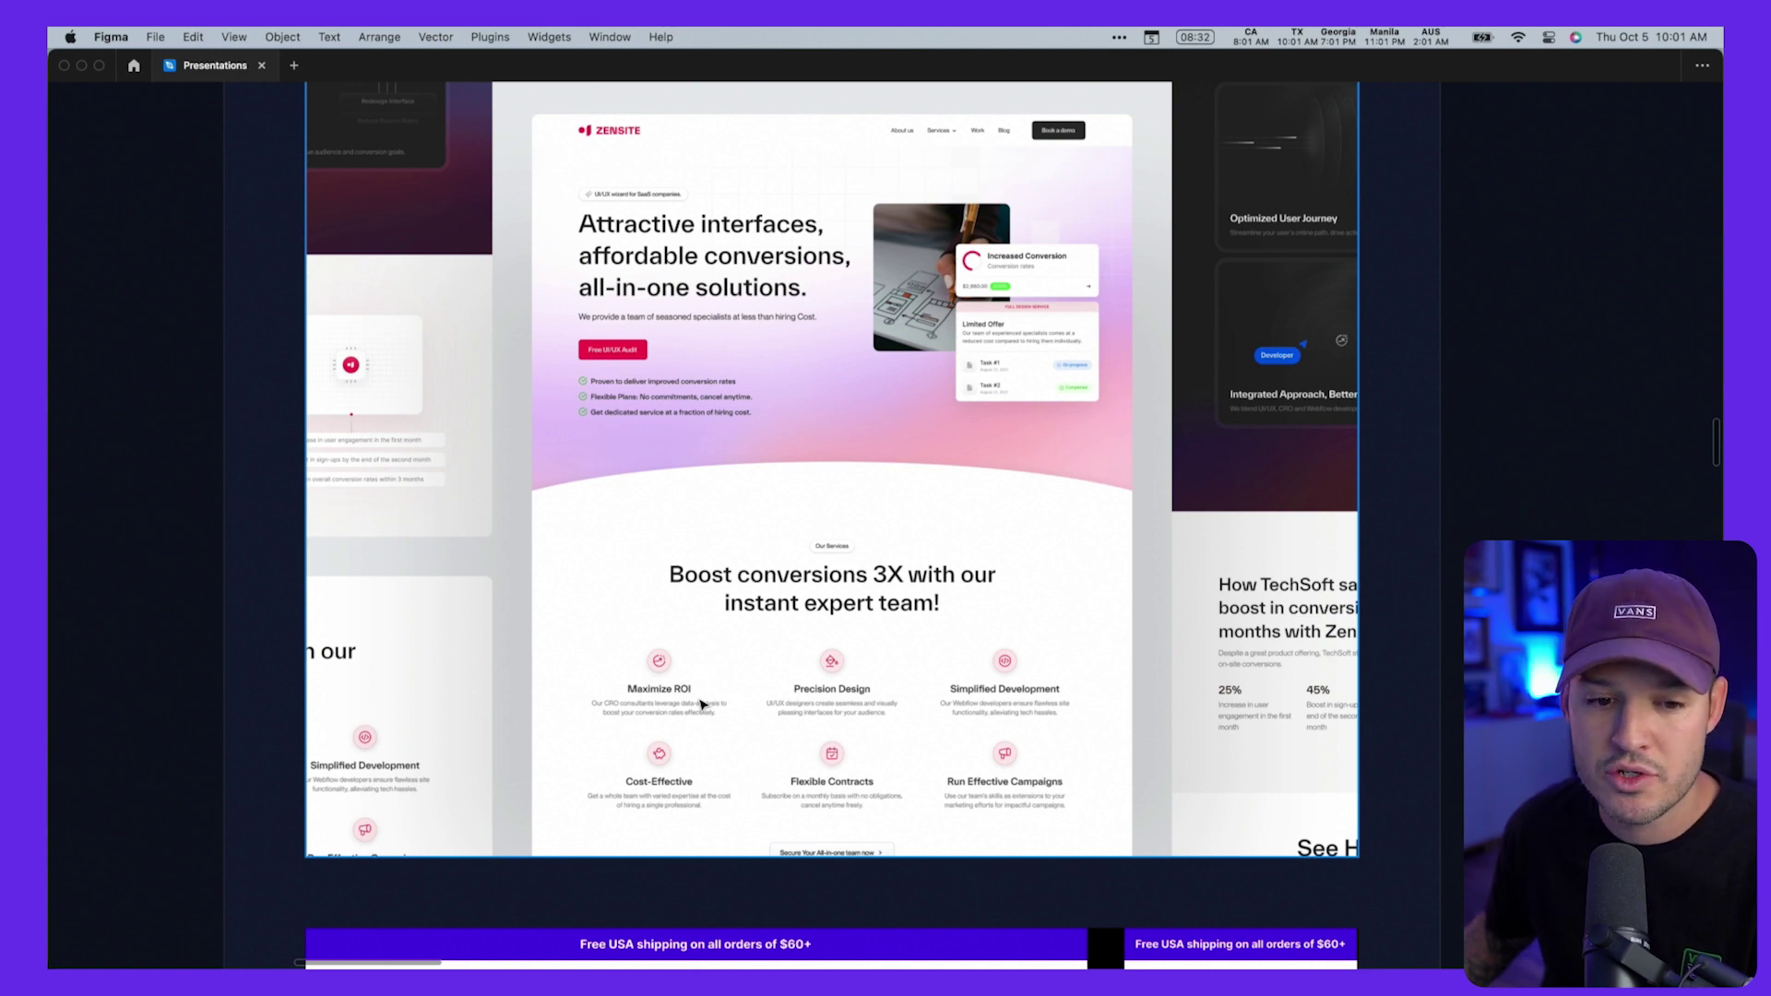
scroll(701, 704, down, 20)
scroll(698, 707, left, 2)
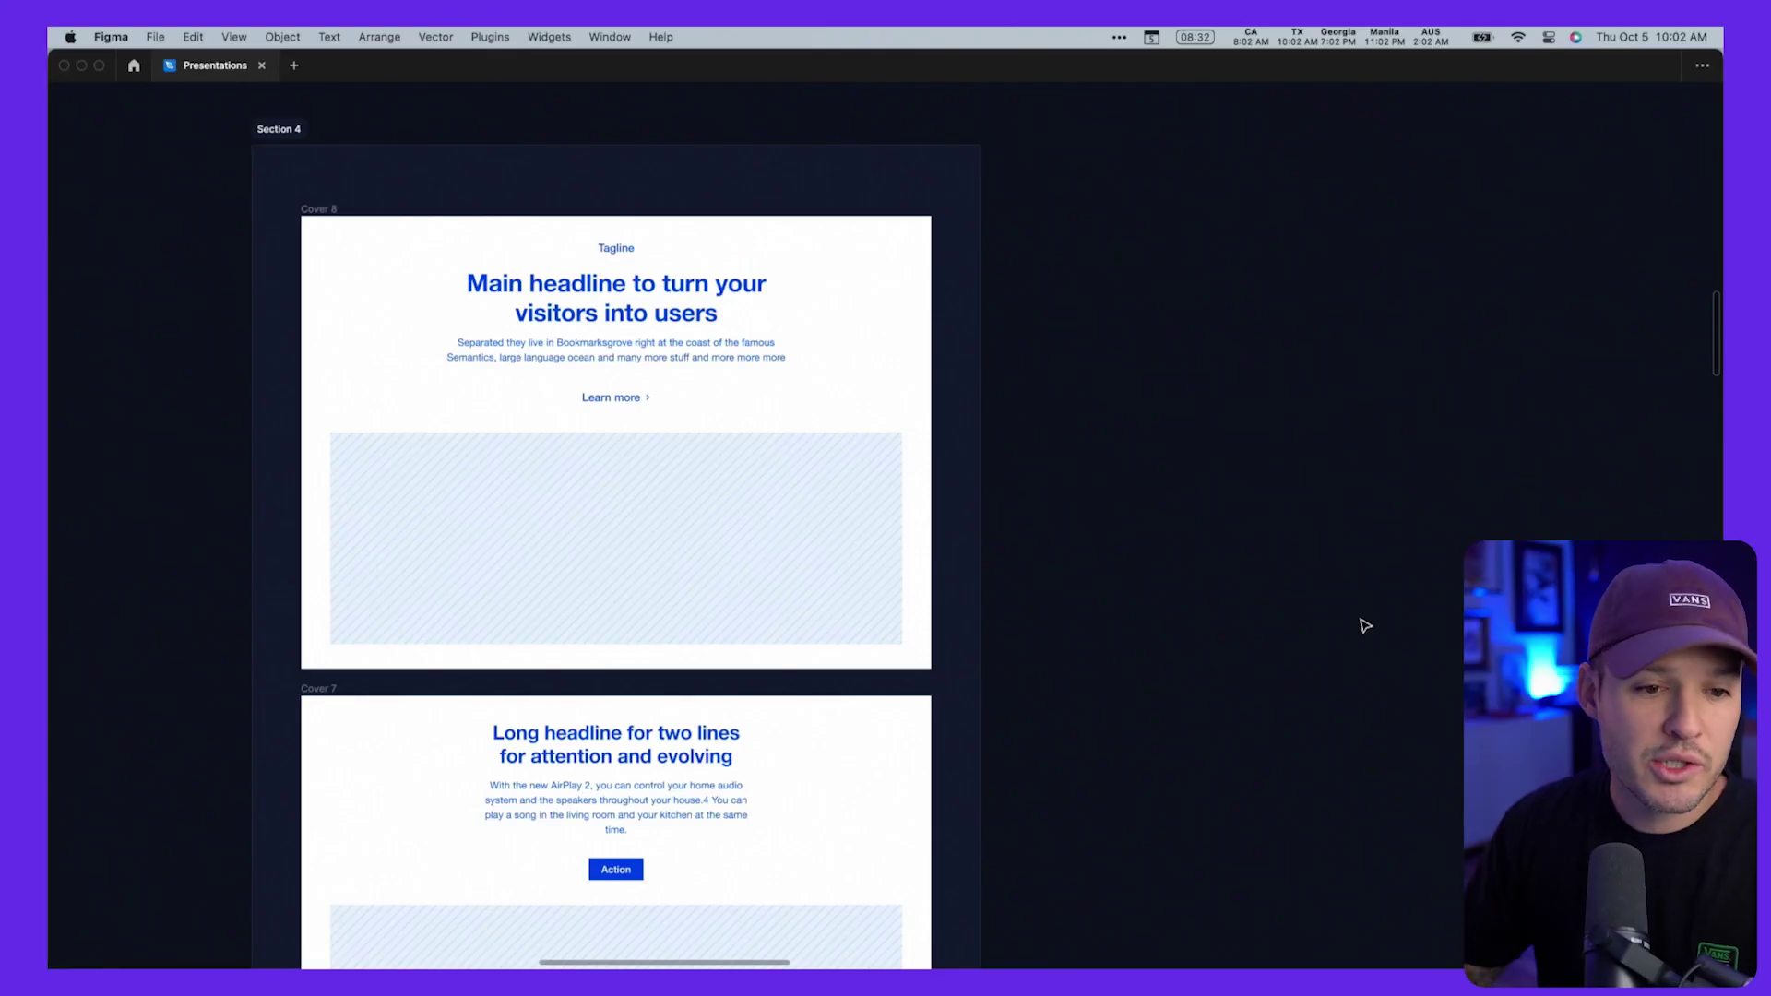
Step: Zoom in on the Cover 8 wireframe, then scroll down to the Instantly Optimize landing page
scroll(1366, 615, left, 3)
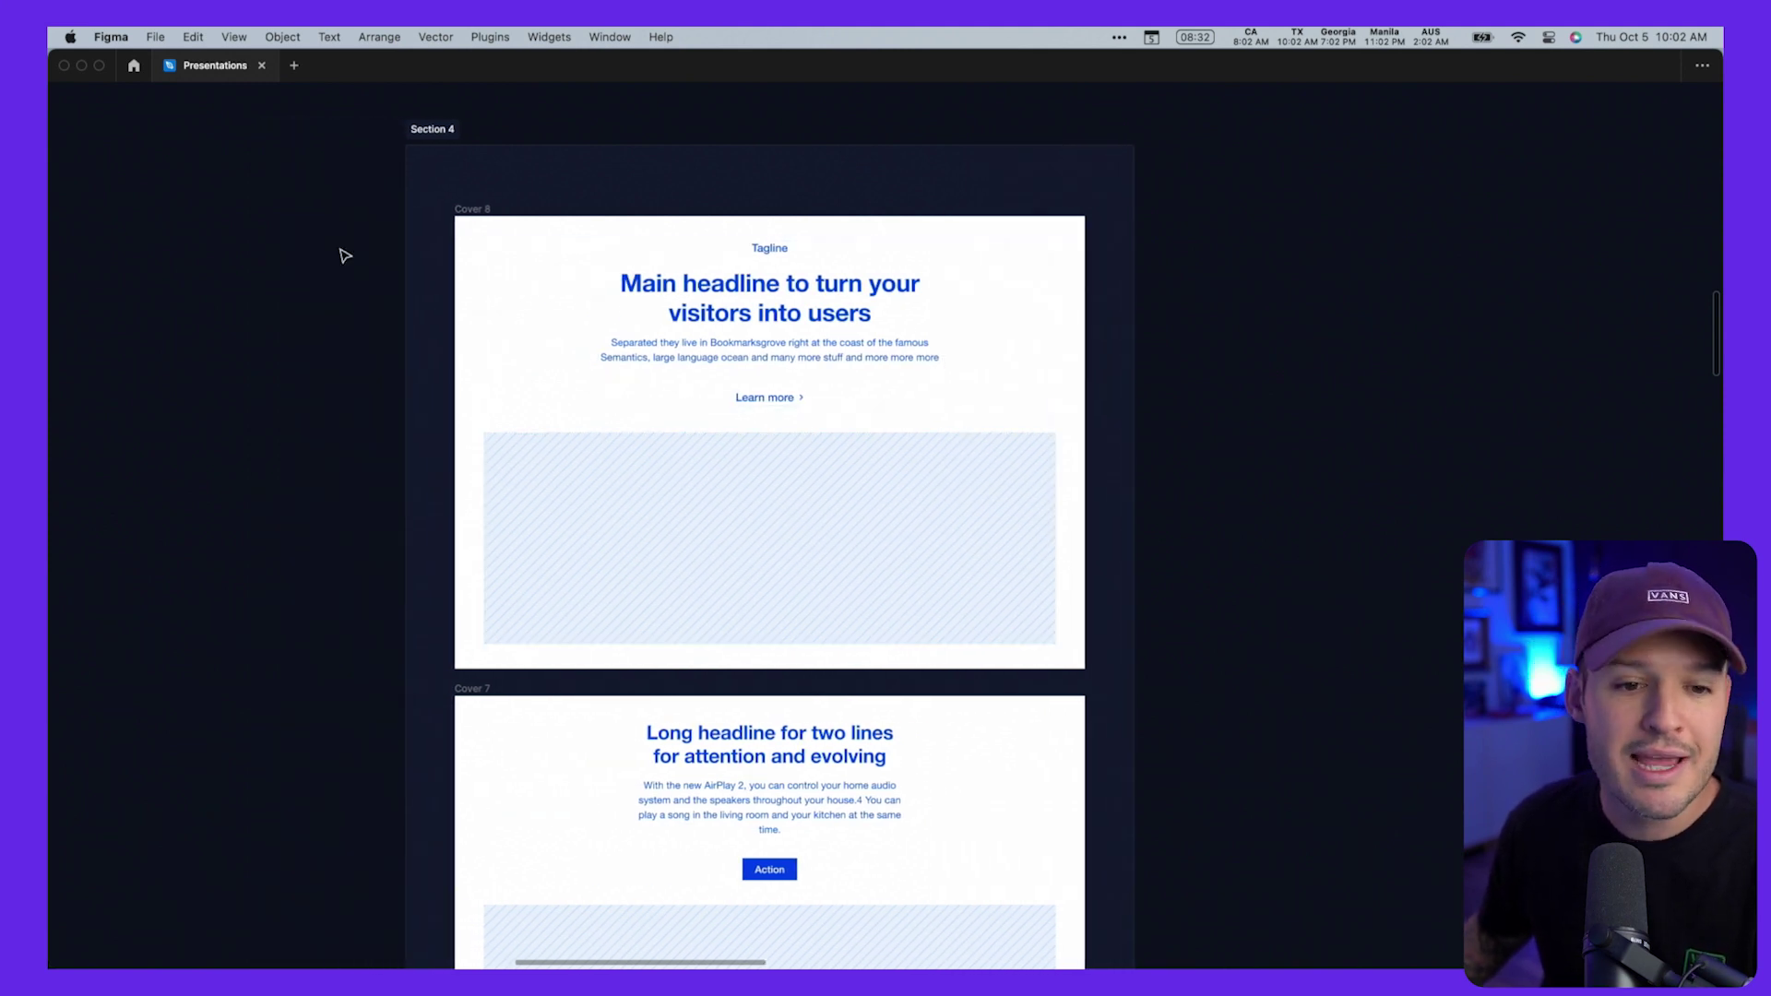
drag(325, 168, 1265, 725)
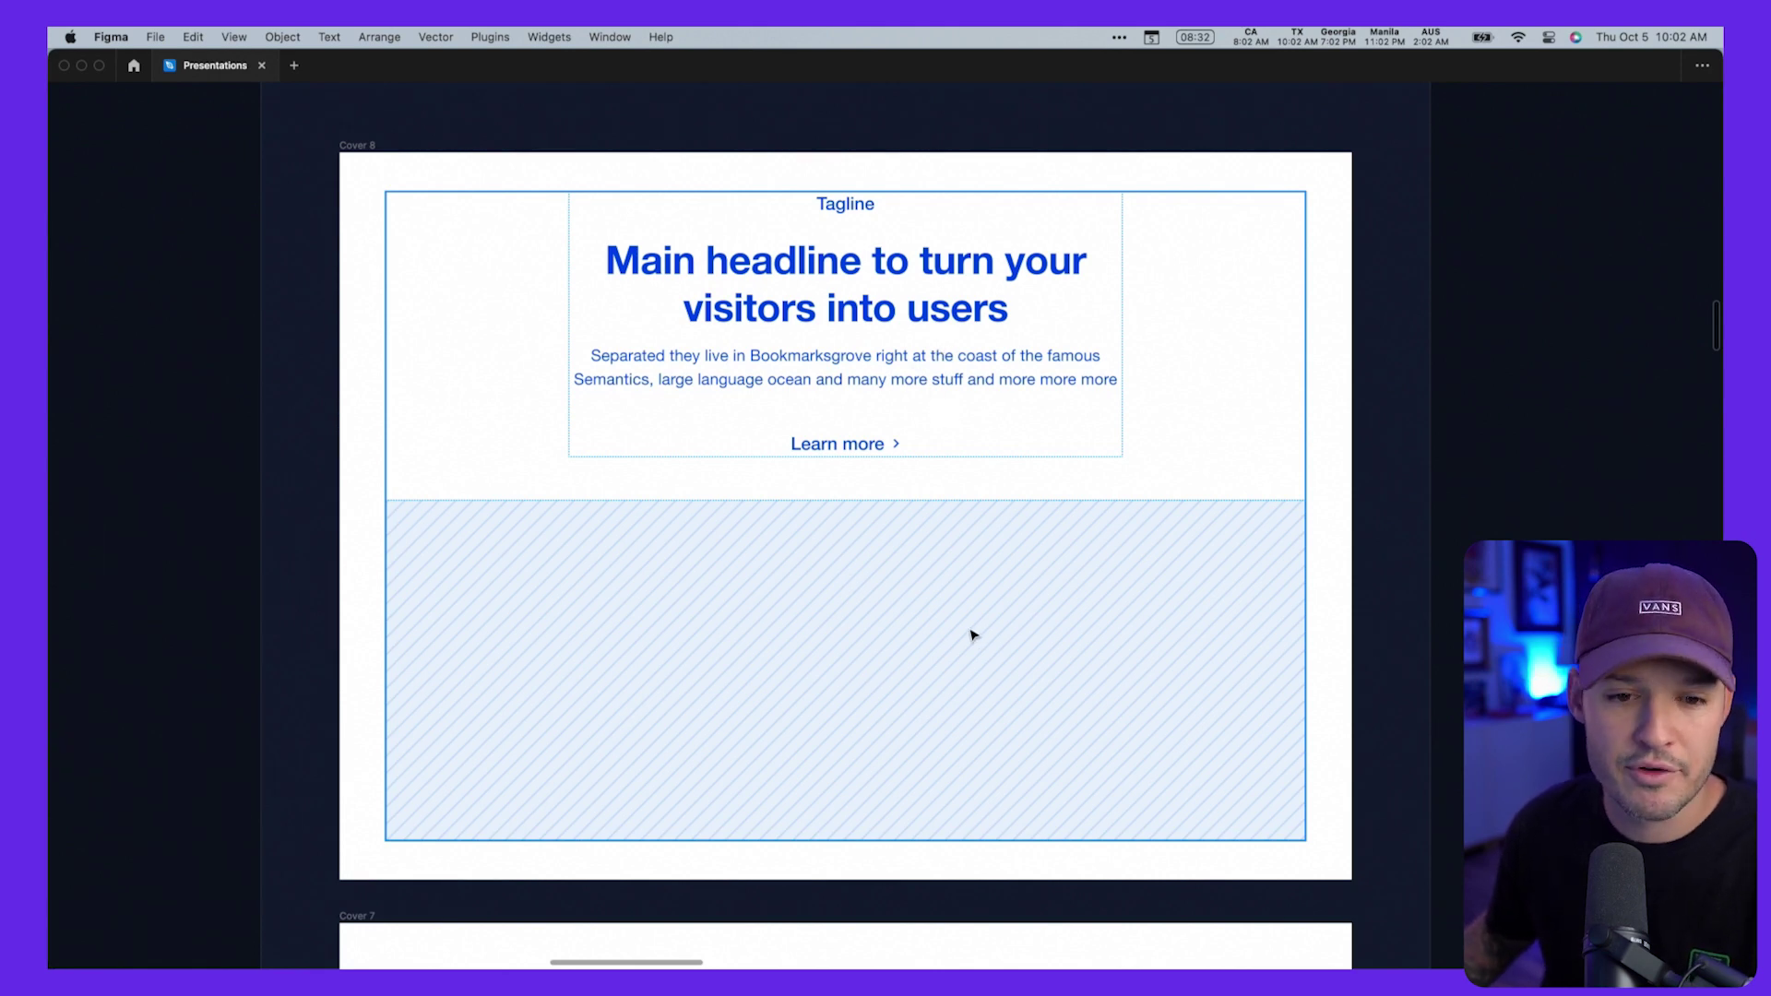
scroll(973, 635, down, 10)
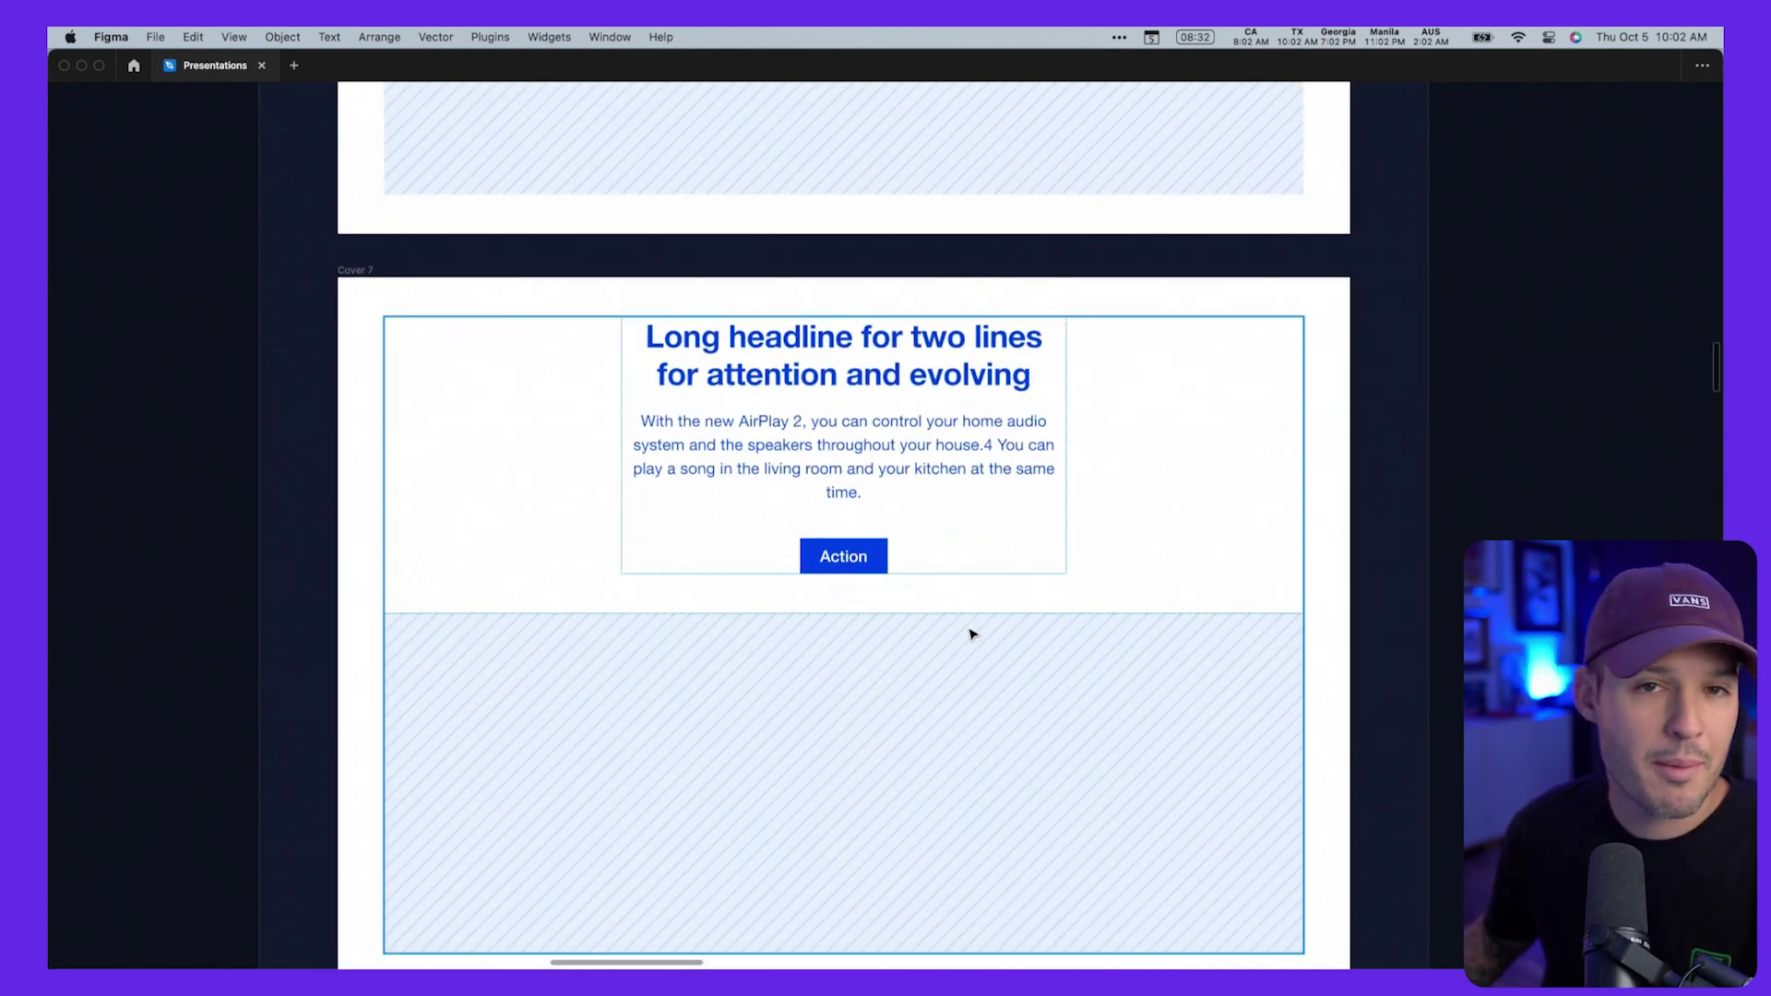
scroll(974, 635, down, 3)
scroll(974, 634, up, 2)
scroll(973, 635, down, 13)
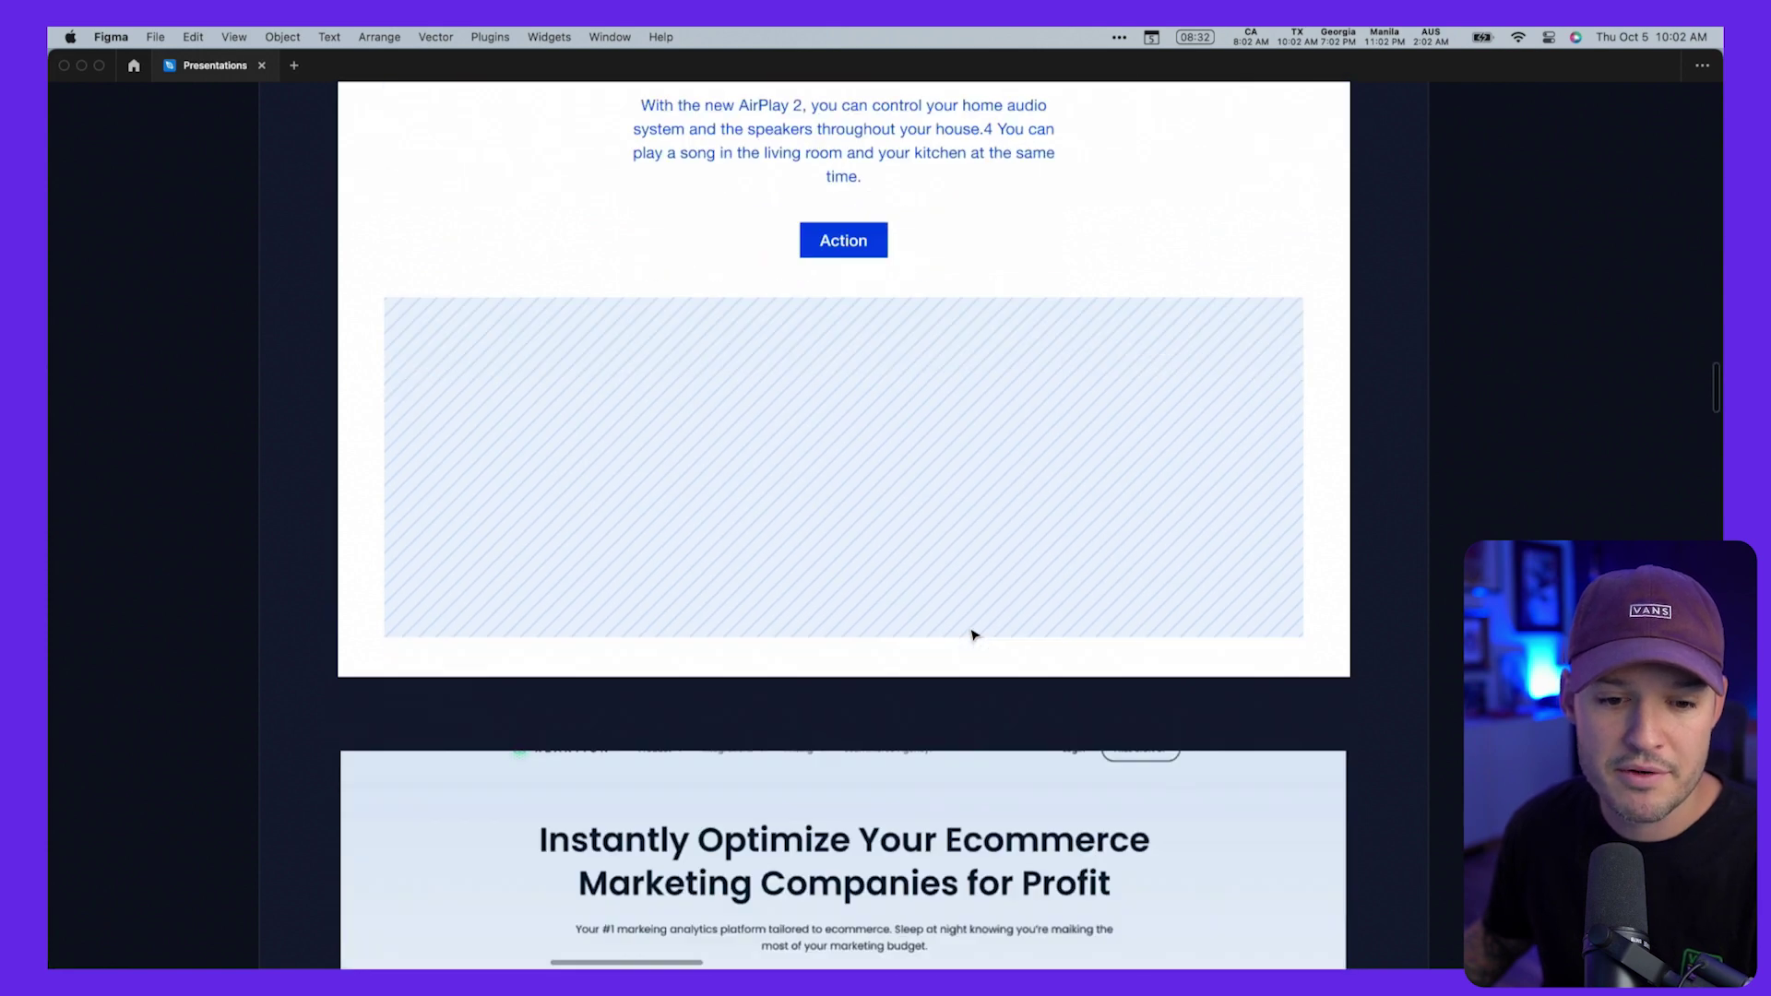
scroll(973, 634, down, 2)
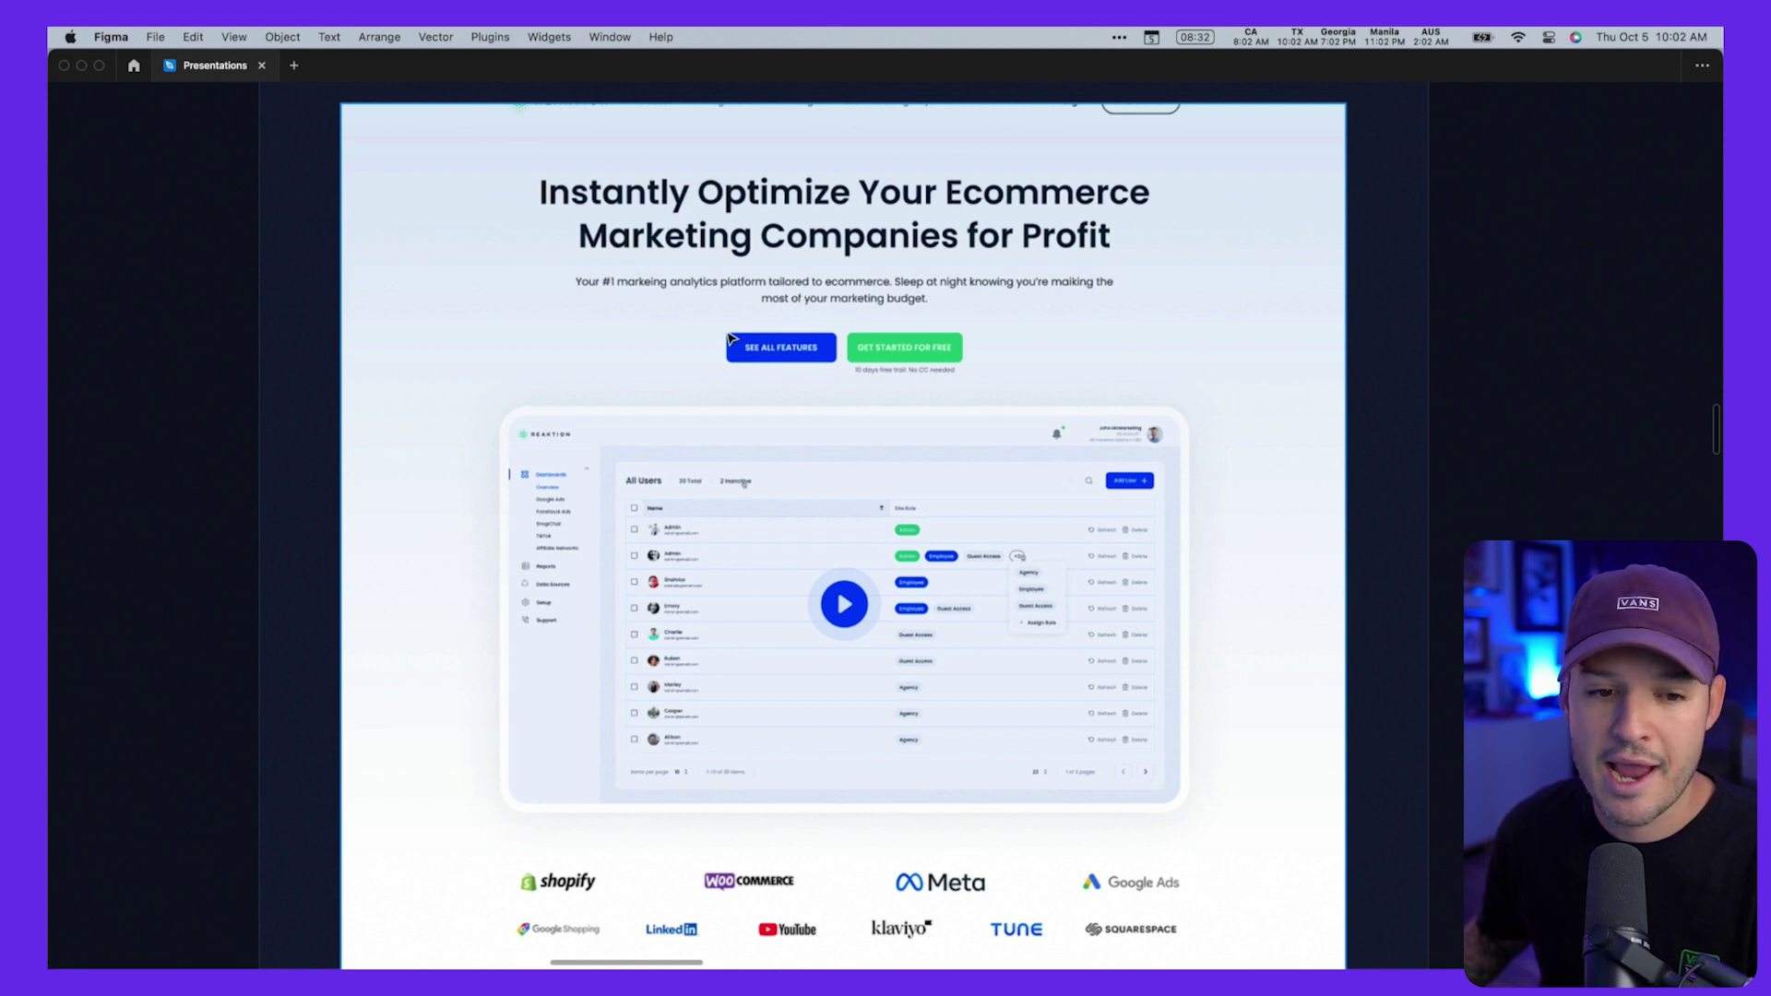
Step: Scroll down and zoom in on the 'Connect. Learn. Earn' design
scroll(830, 623, down, 4)
scroll(828, 627, down, 3)
scroll(576, 448, down, 5)
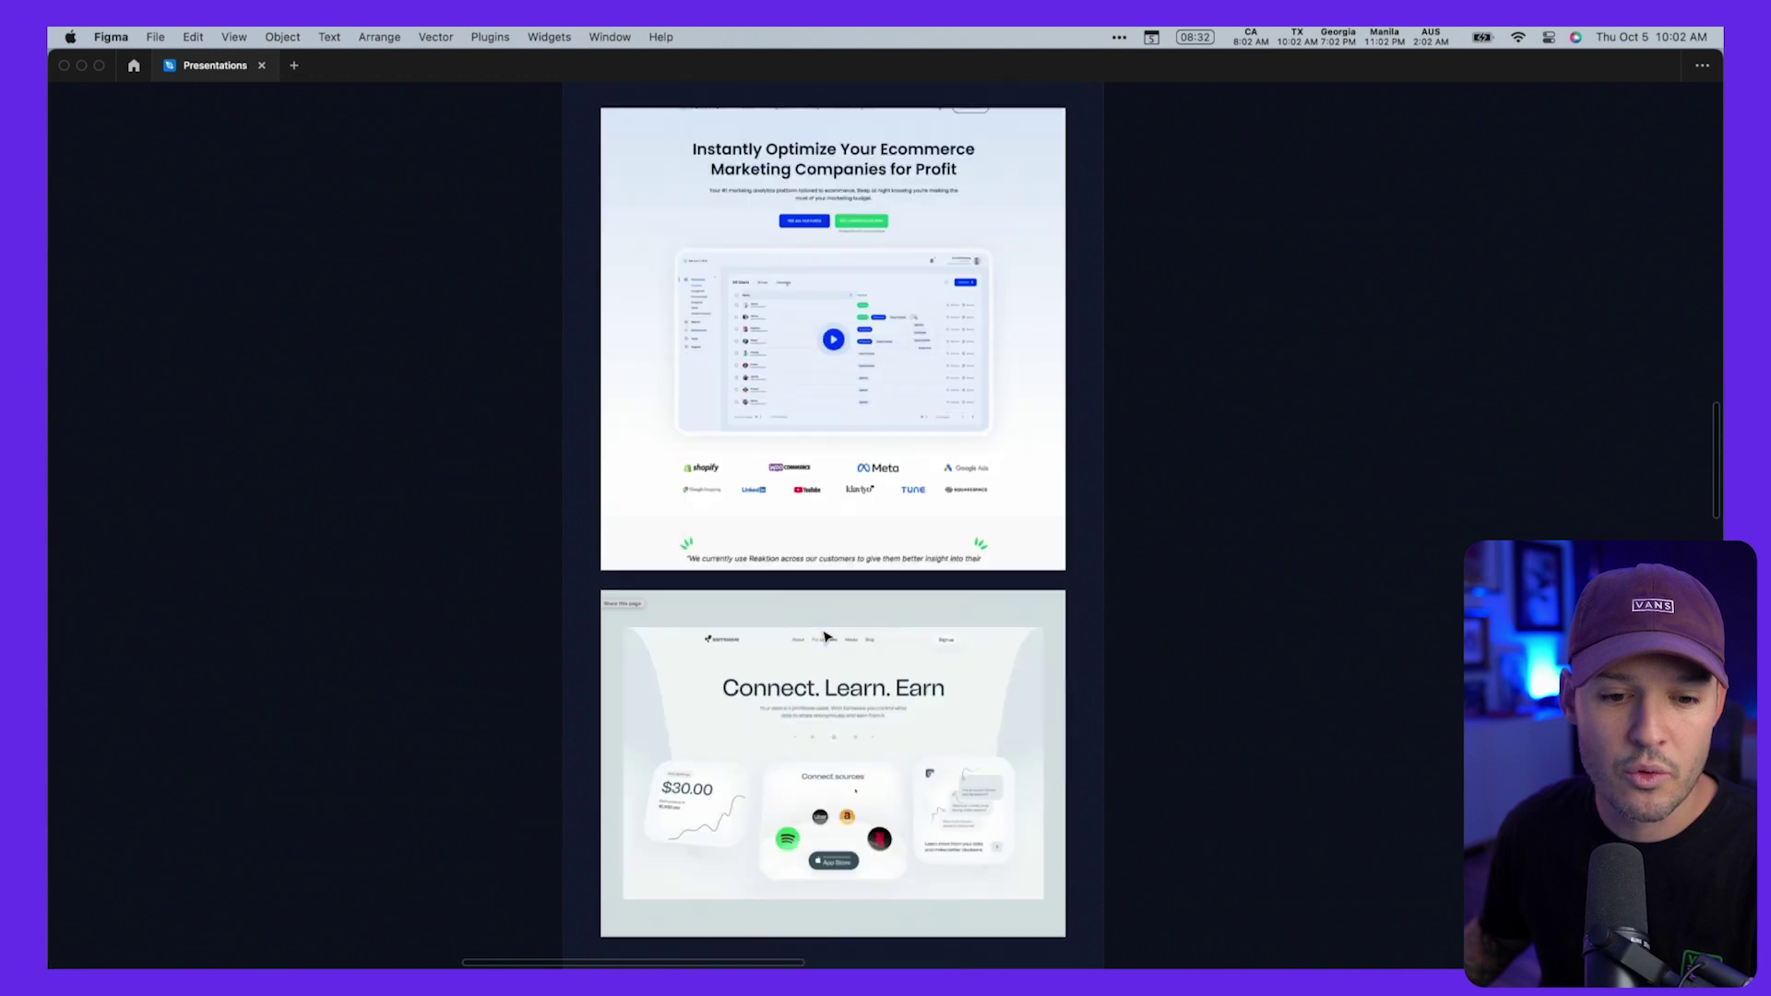
drag(576, 447, 1135, 731)
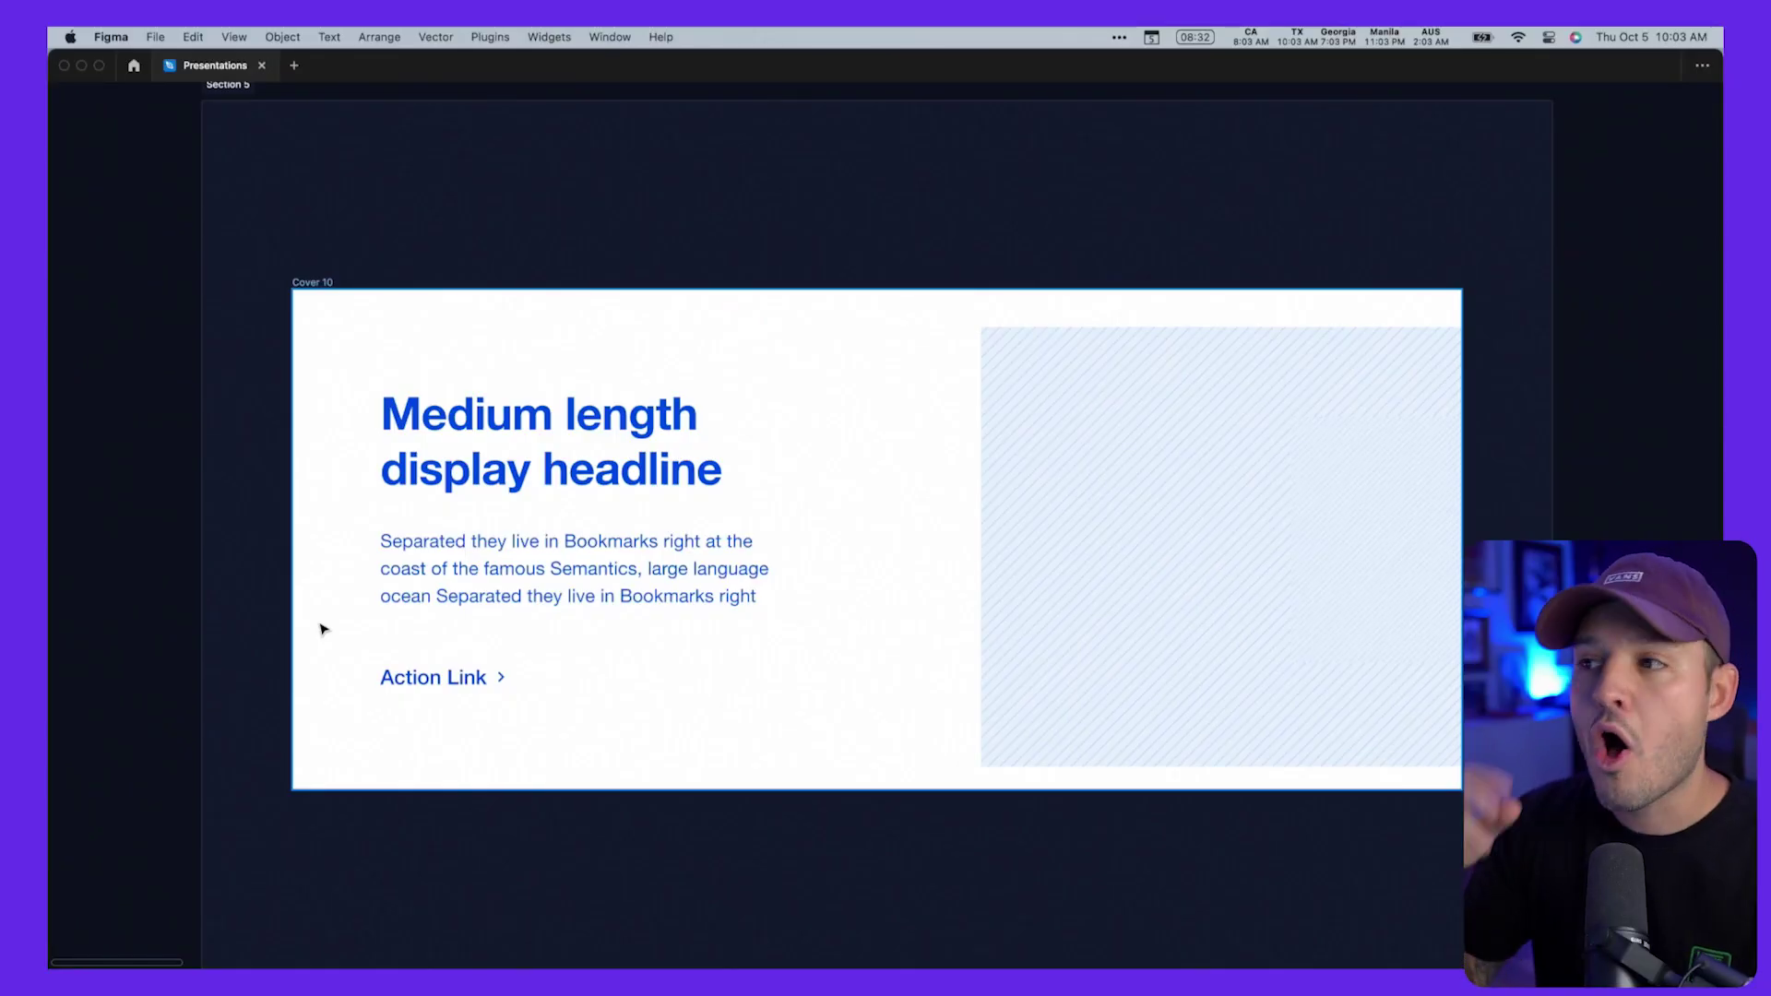
Step: Select the Medium length cover's image placeholder, shrink it around its centre and shift it left
scroll(361, 605, down, 2)
scroll(361, 605, right, 2)
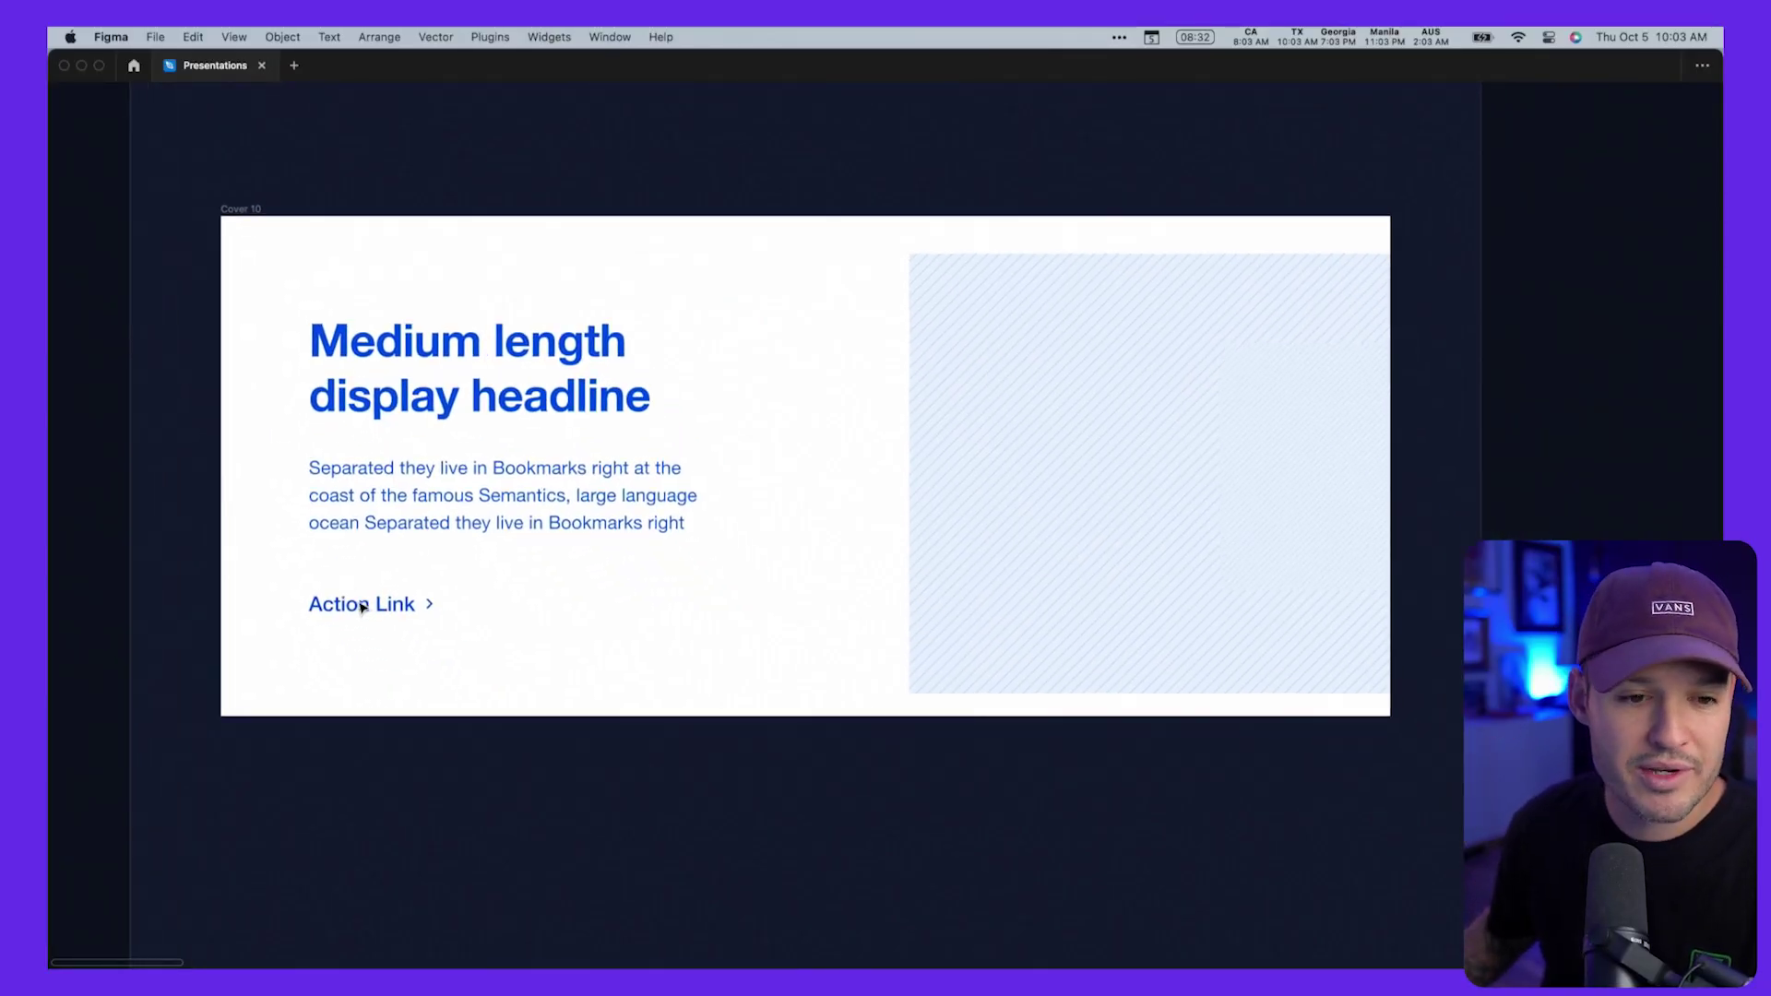
scroll(361, 606, right, 1)
scroll(360, 606, down, 1)
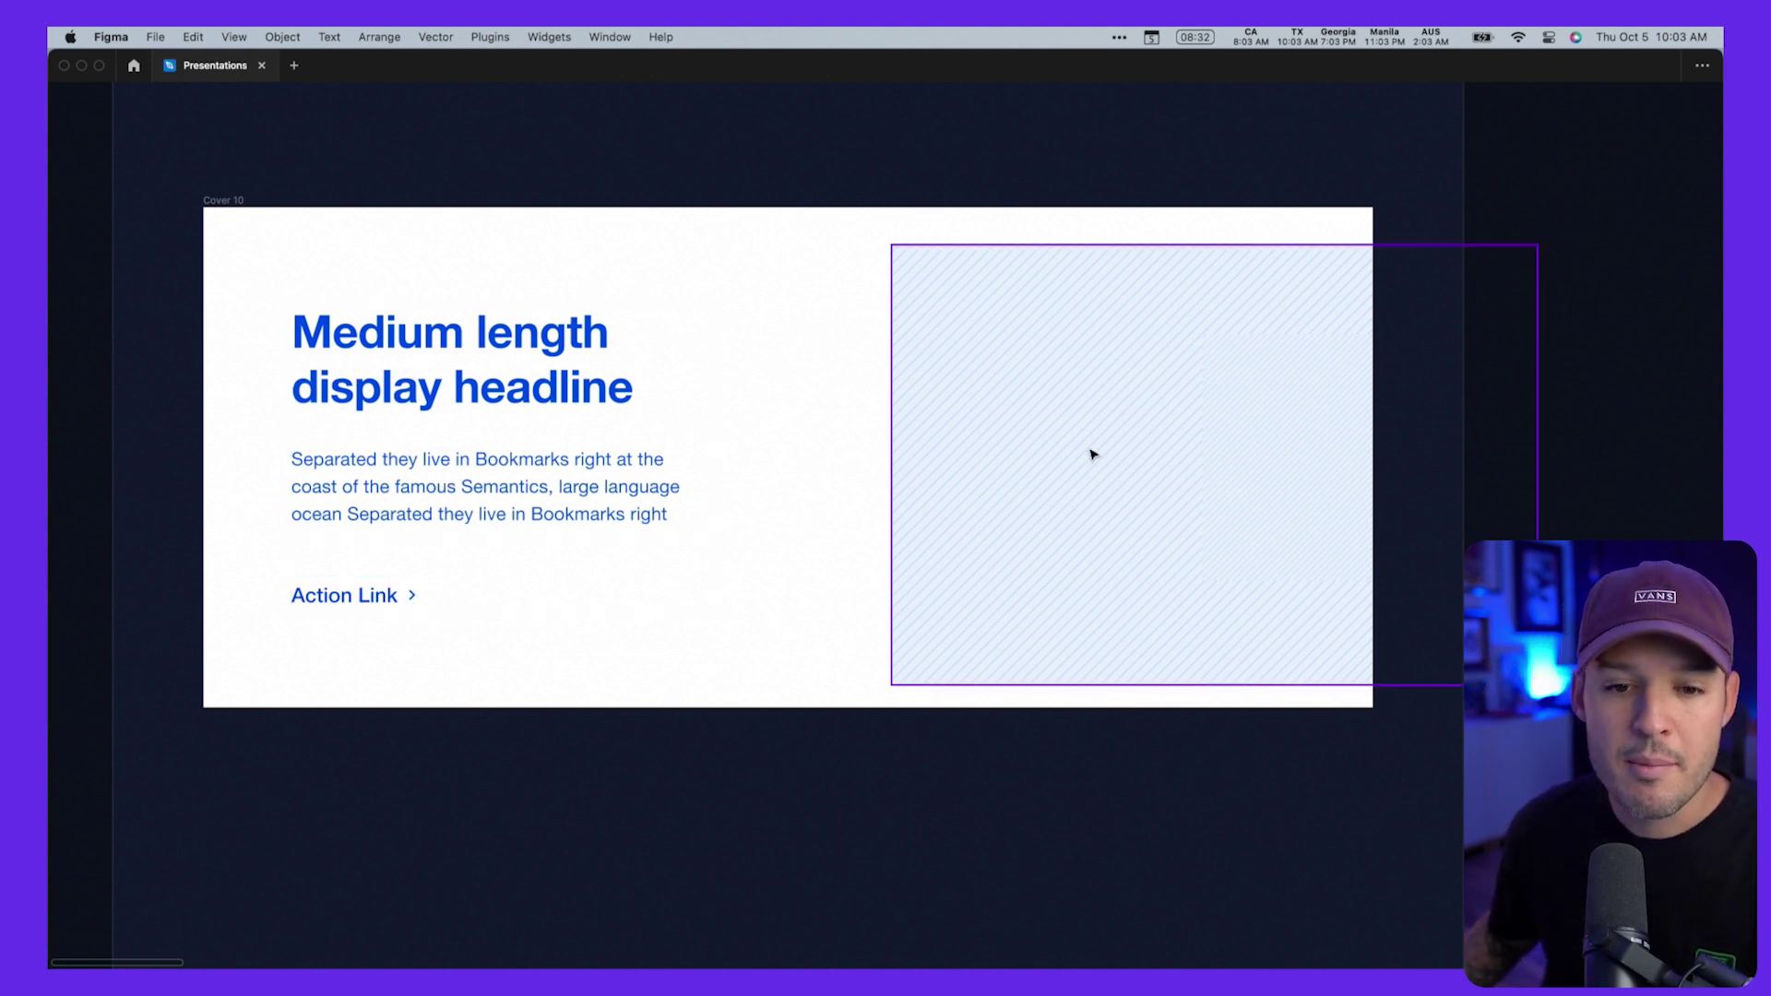
drag(997, 471, 925, 461)
drag(1566, 332, 1202, 581)
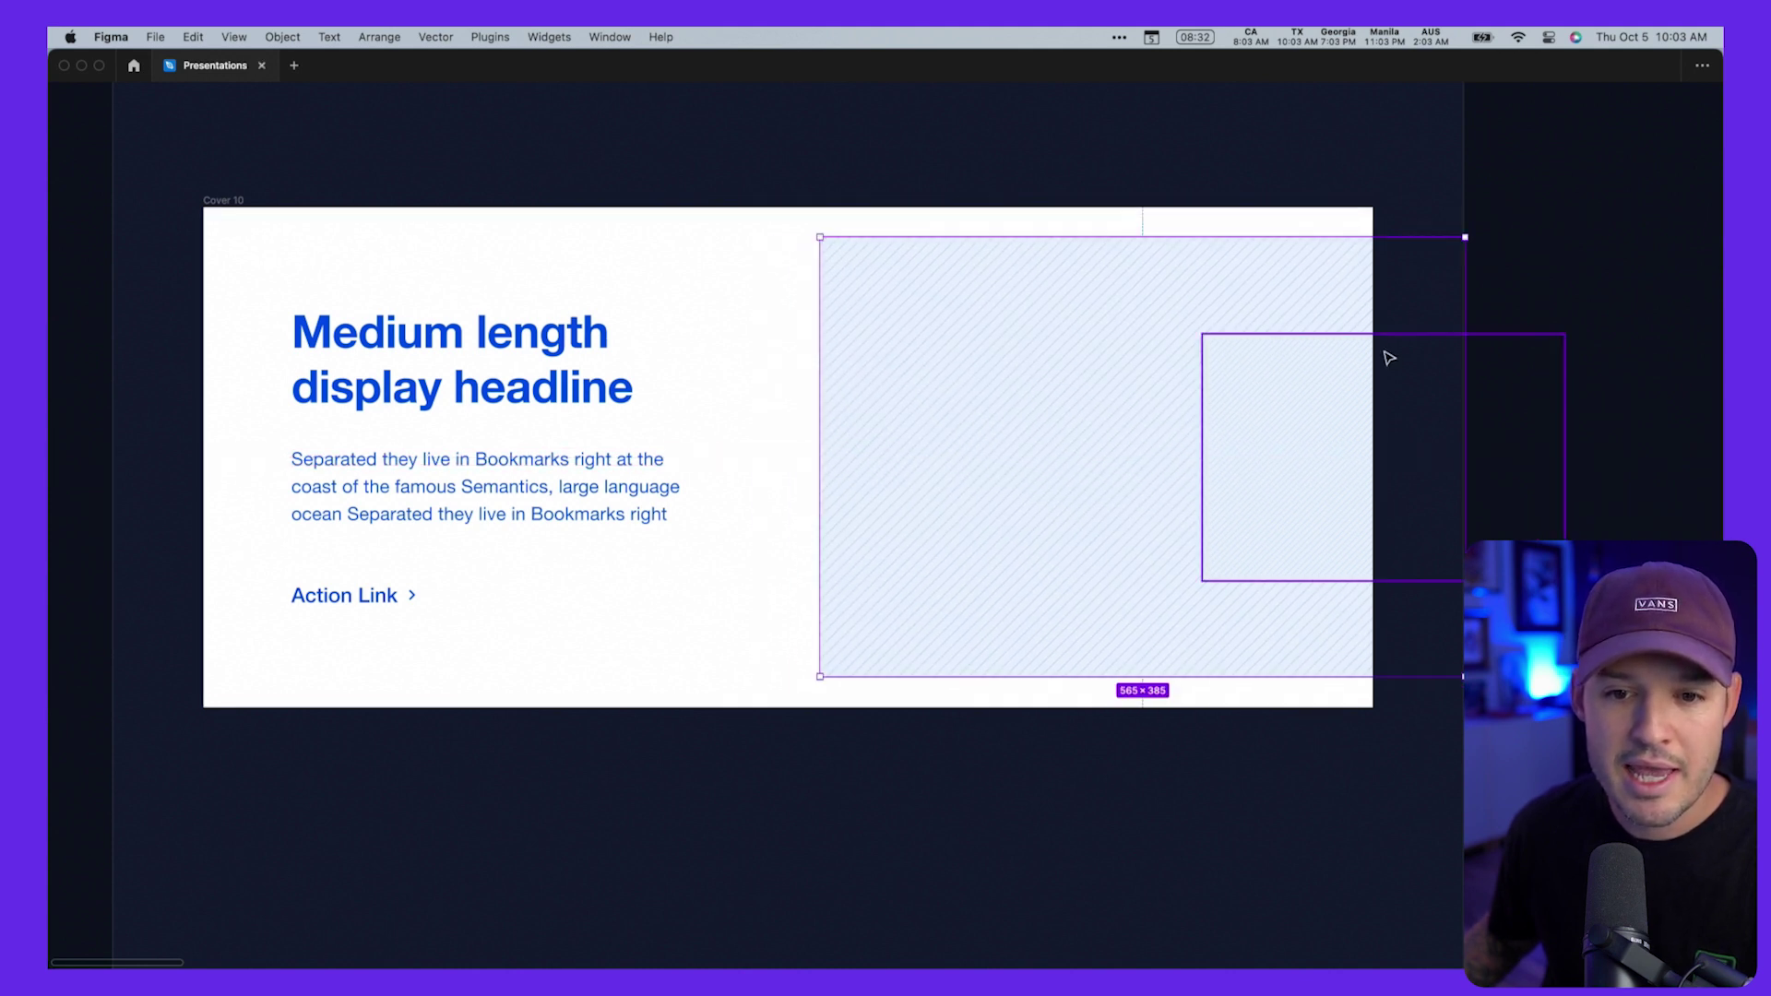
drag(1465, 240, 1442, 334)
drag(1070, 461, 1036, 459)
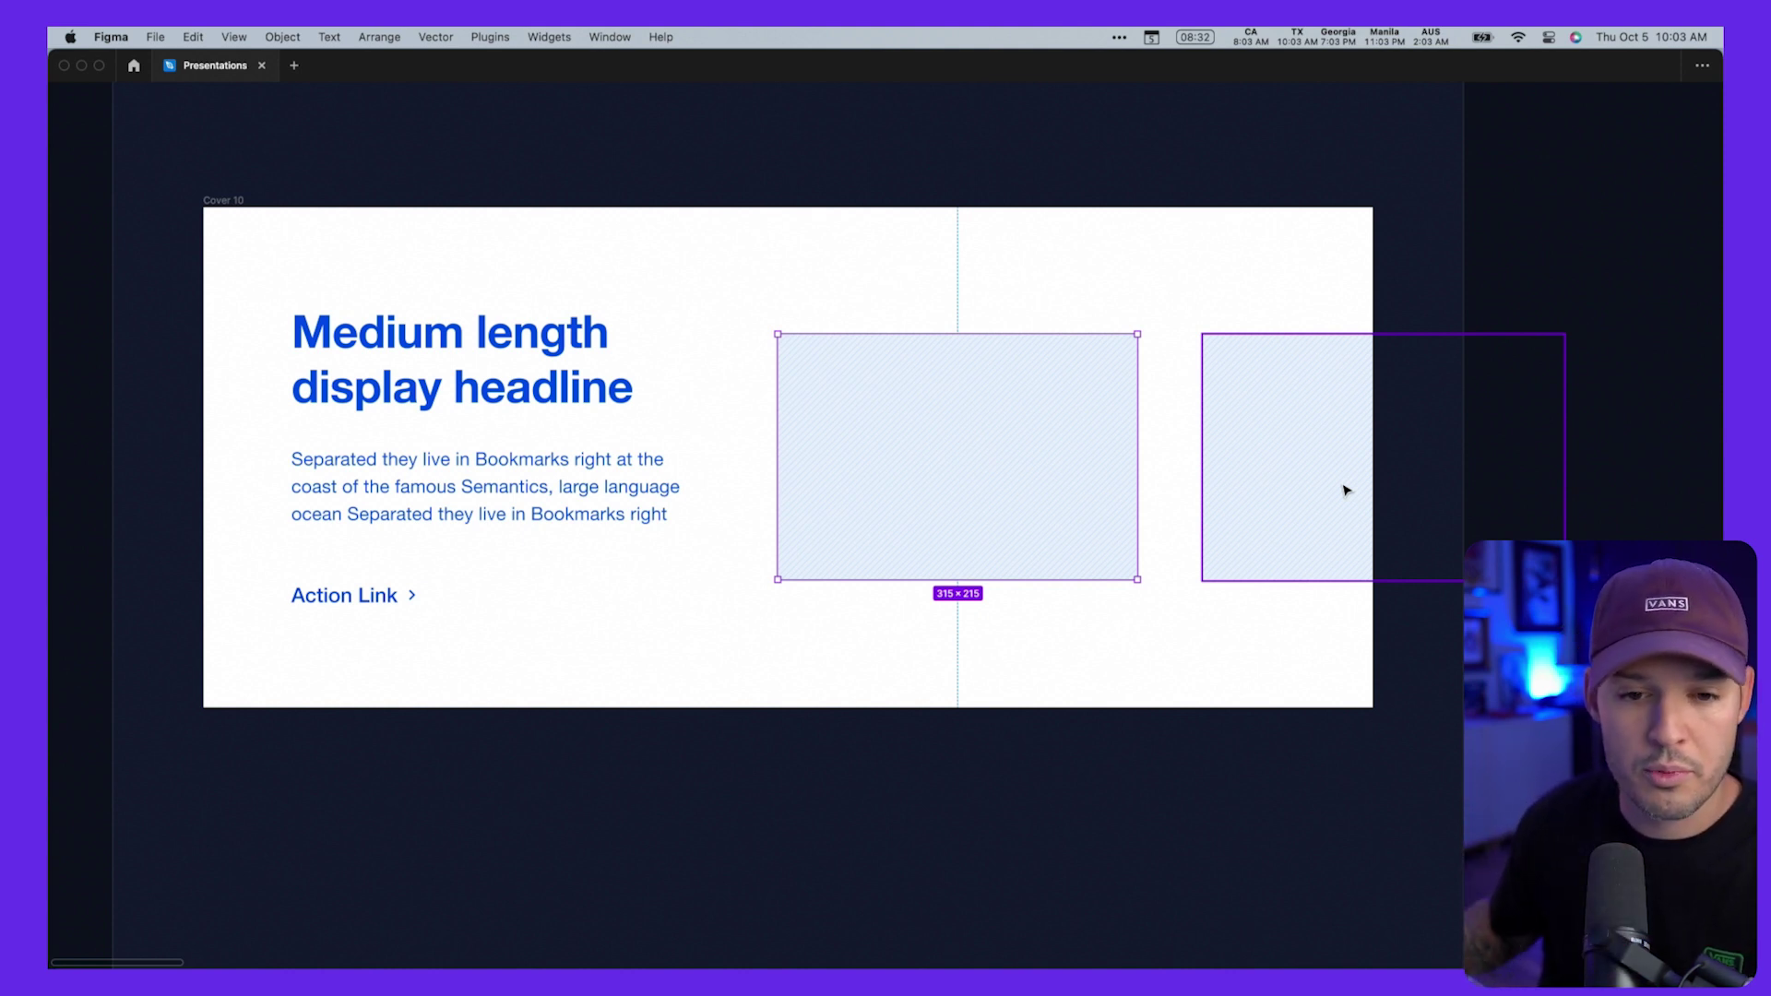
Step: Enlarge the placeholder to 463×317 and push it past the slide's right edge
drag(1135, 336, 1221, 273)
drag(887, 507, 1097, 504)
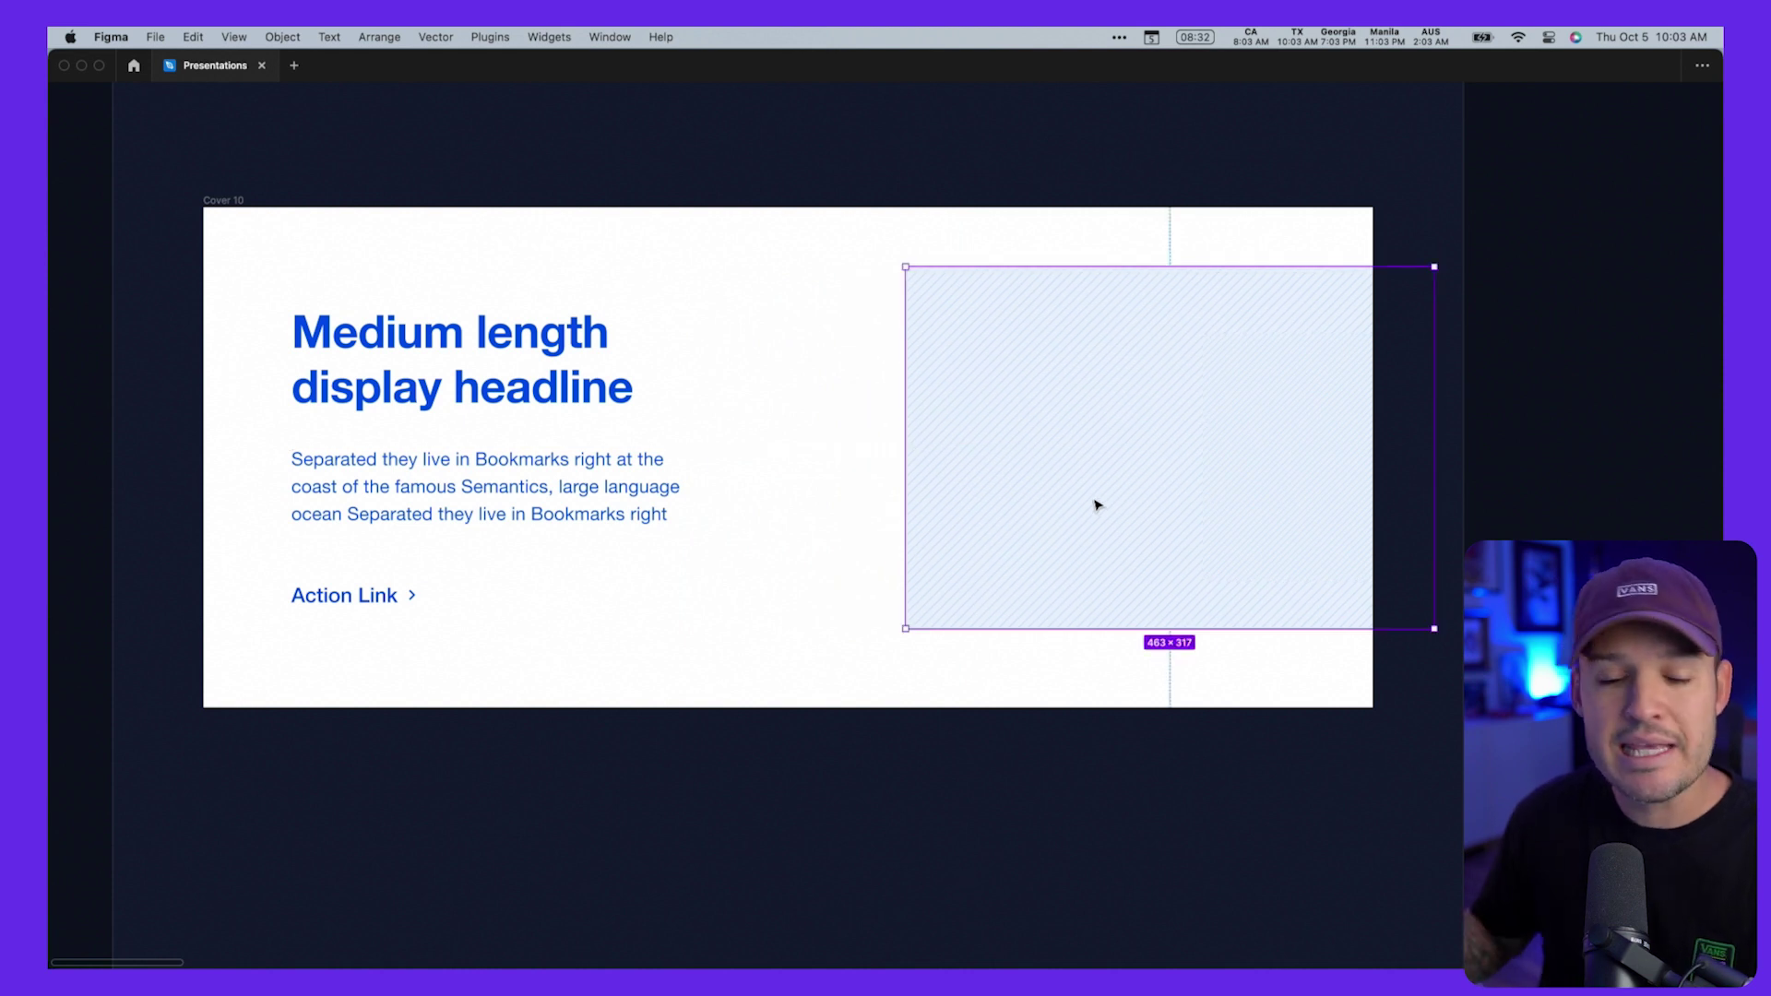
scroll(1097, 504, down, 10)
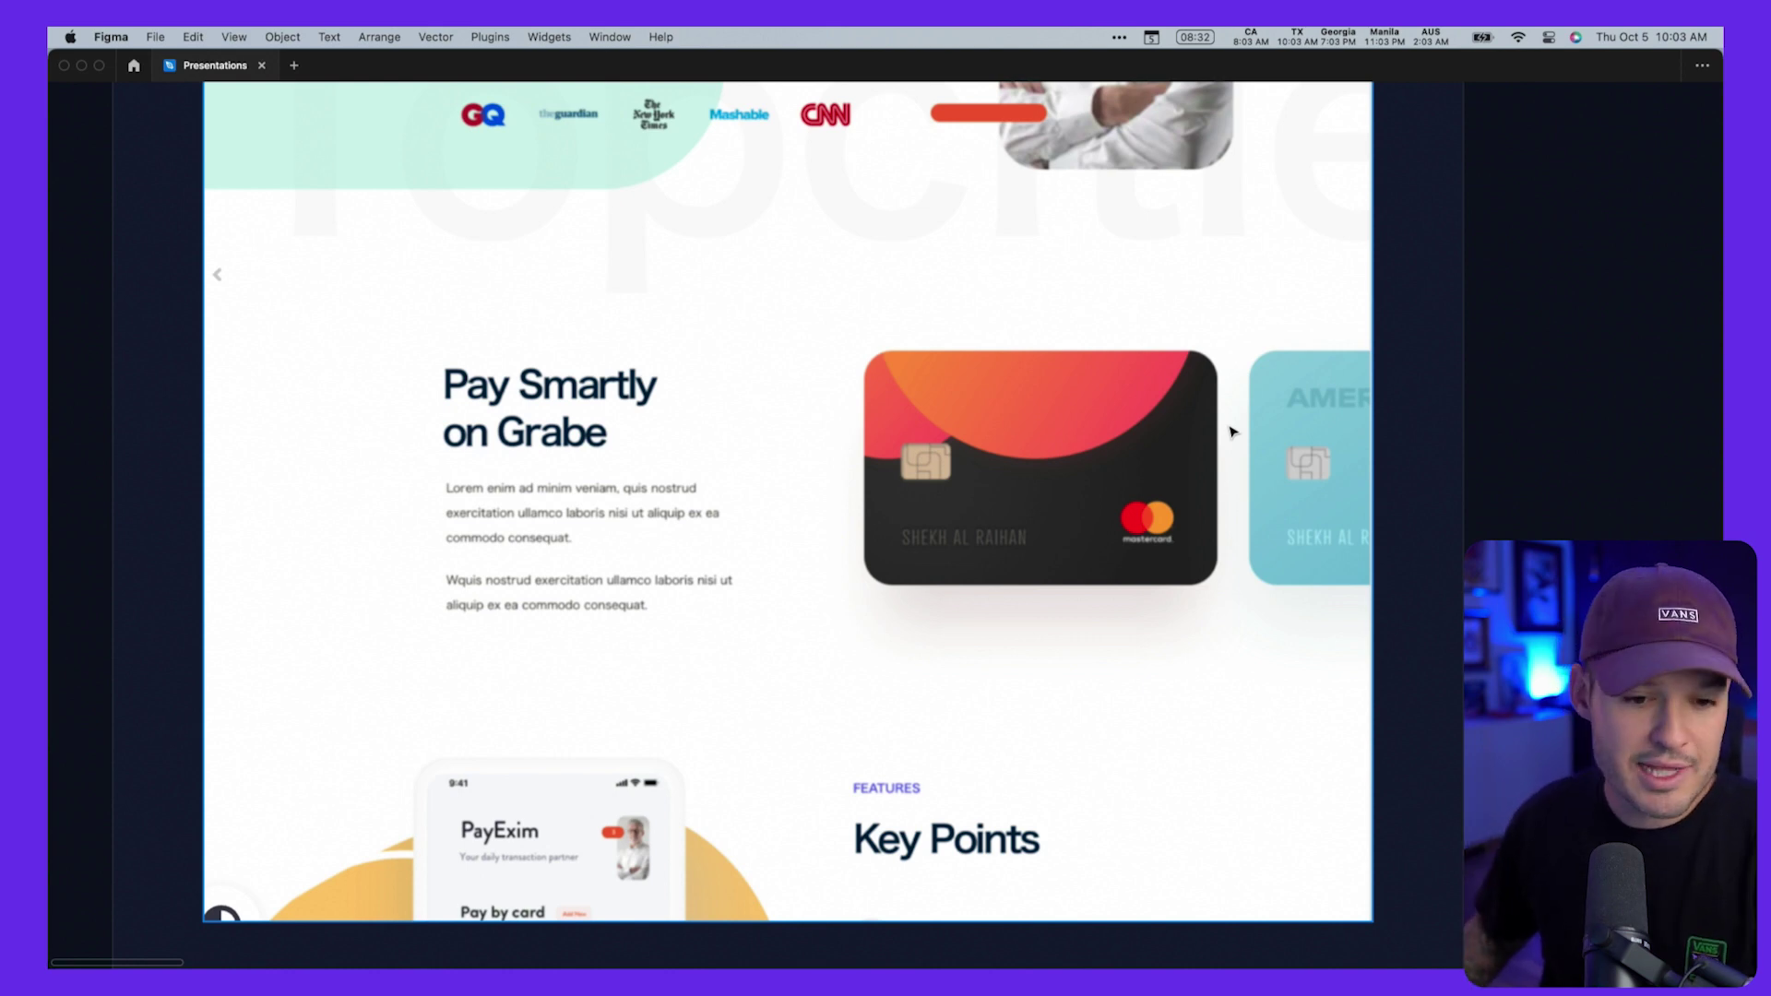
Step: Scroll past the Key Points section to the '300+ Project' image-generator design
scroll(1075, 397, down, 5)
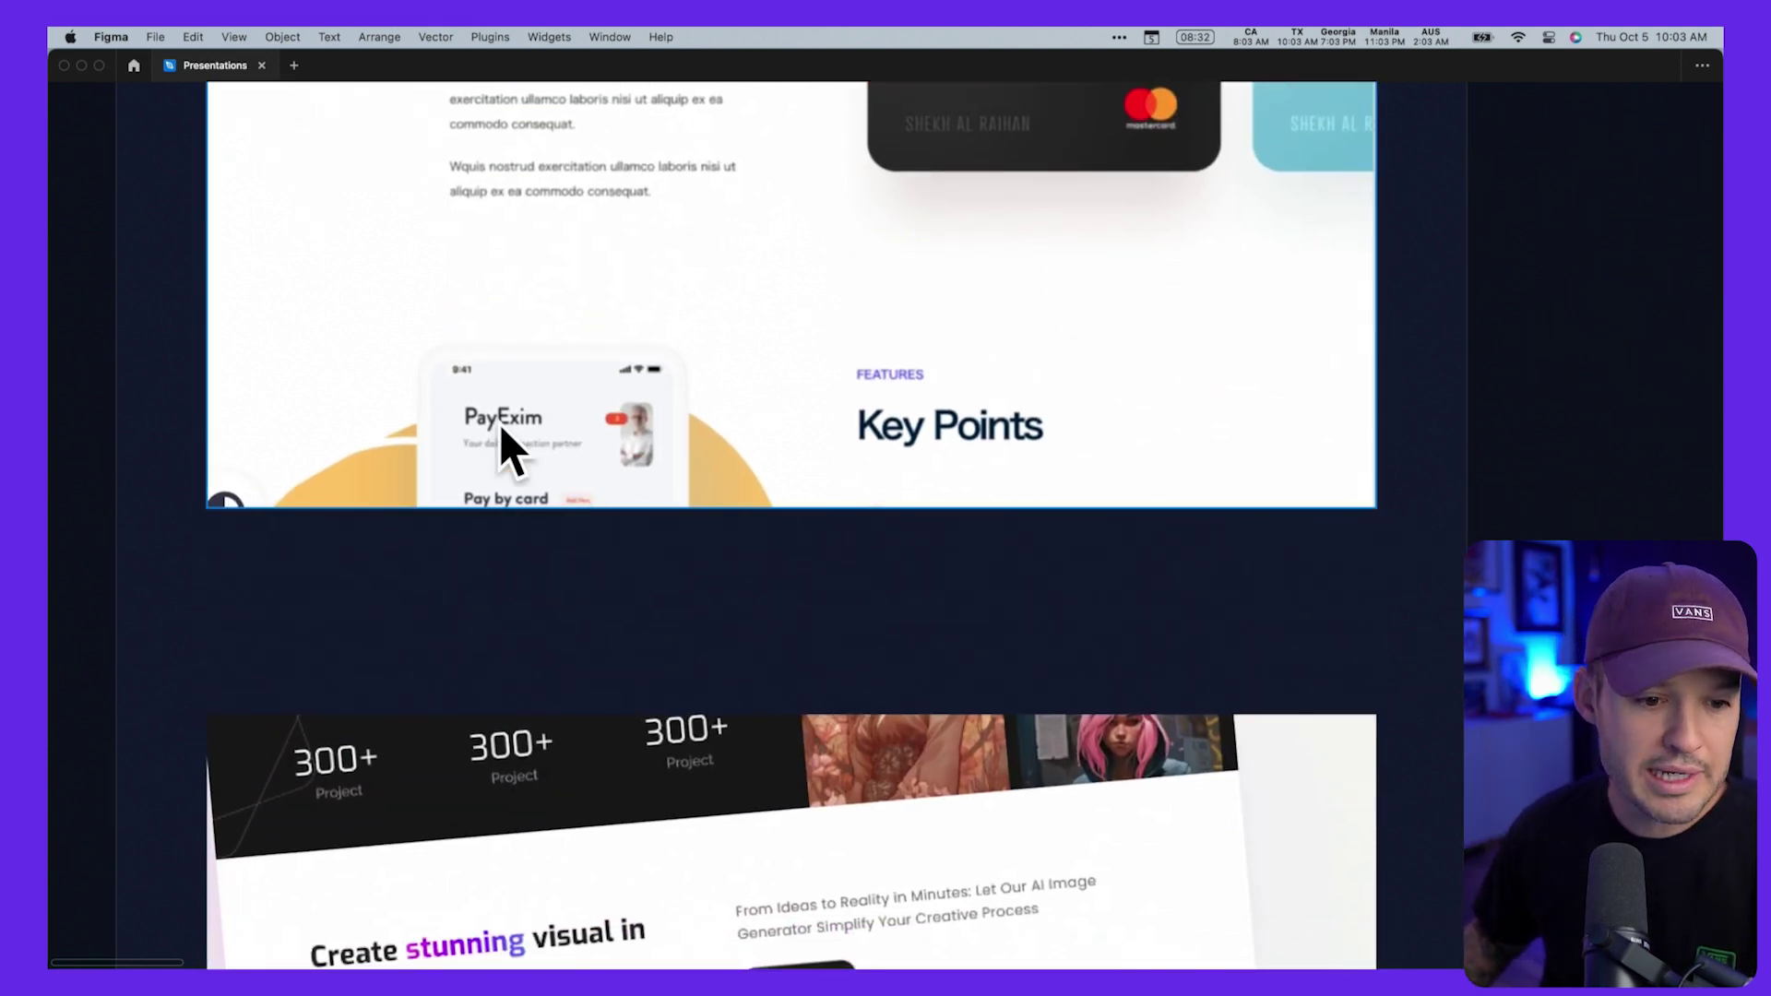
scroll(517, 443, down, 8)
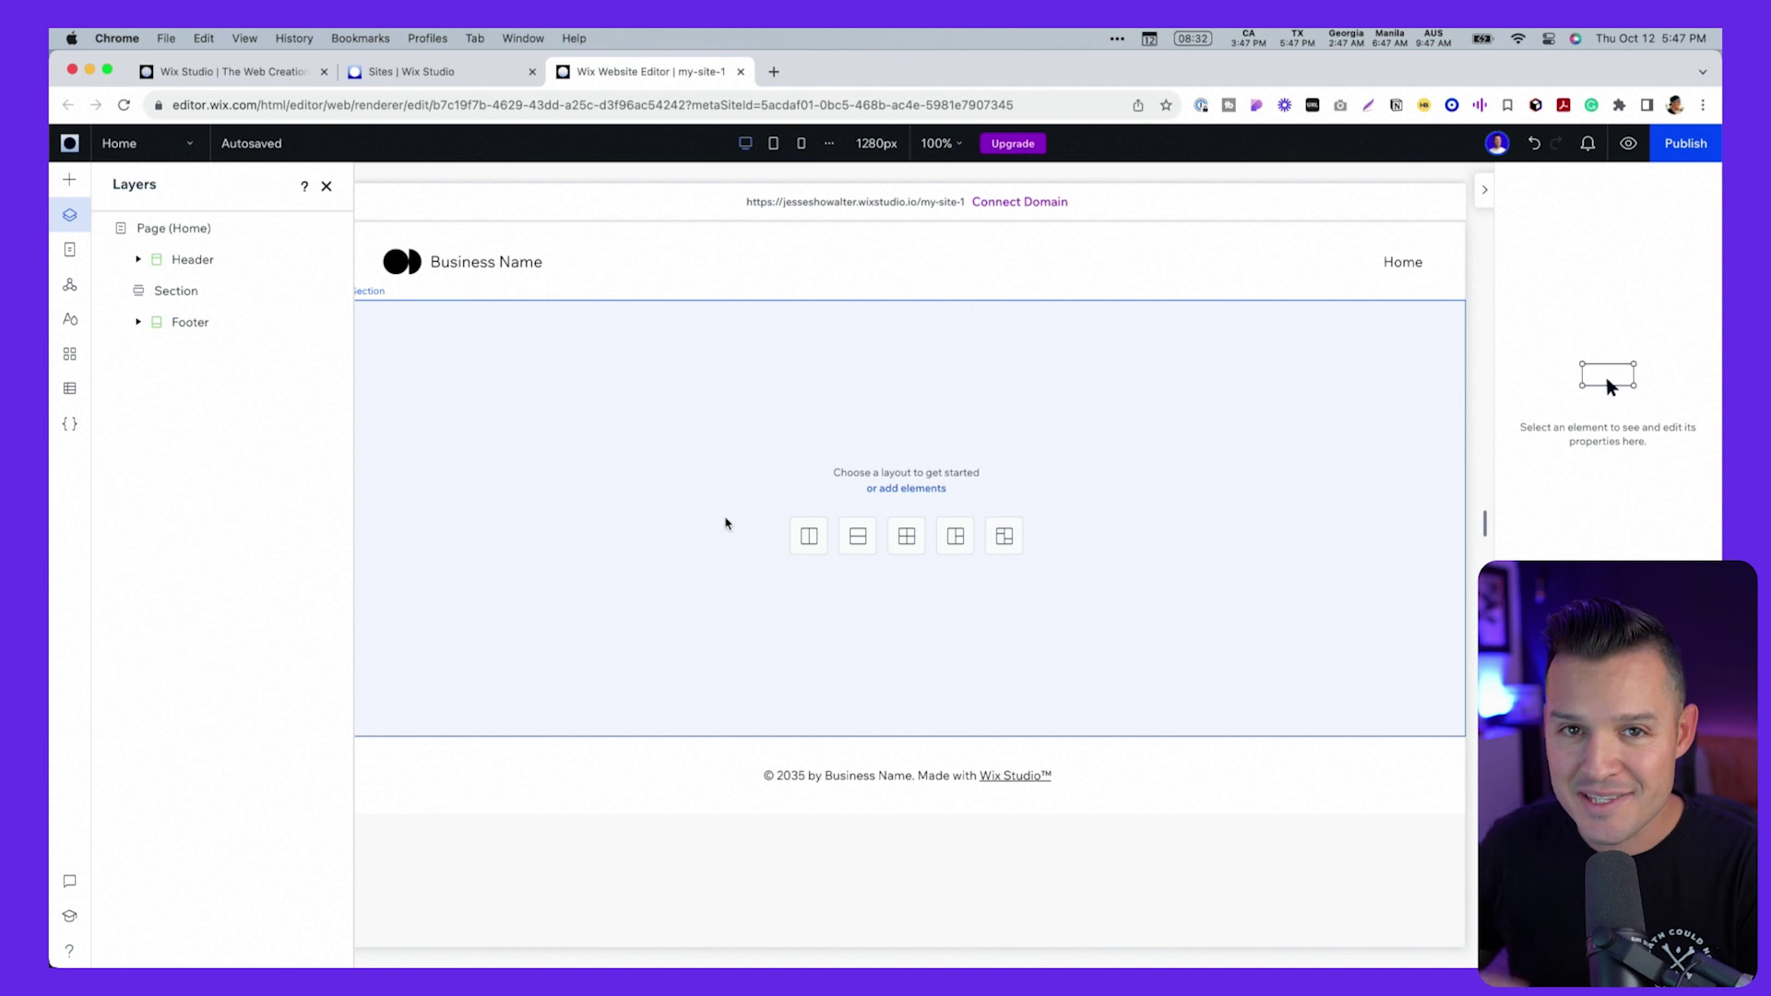
Step: Add the 'Unleash Your Potential' ready-made section to the empty Wix Studio page
click(68, 181)
scroll(512, 833, down, 5)
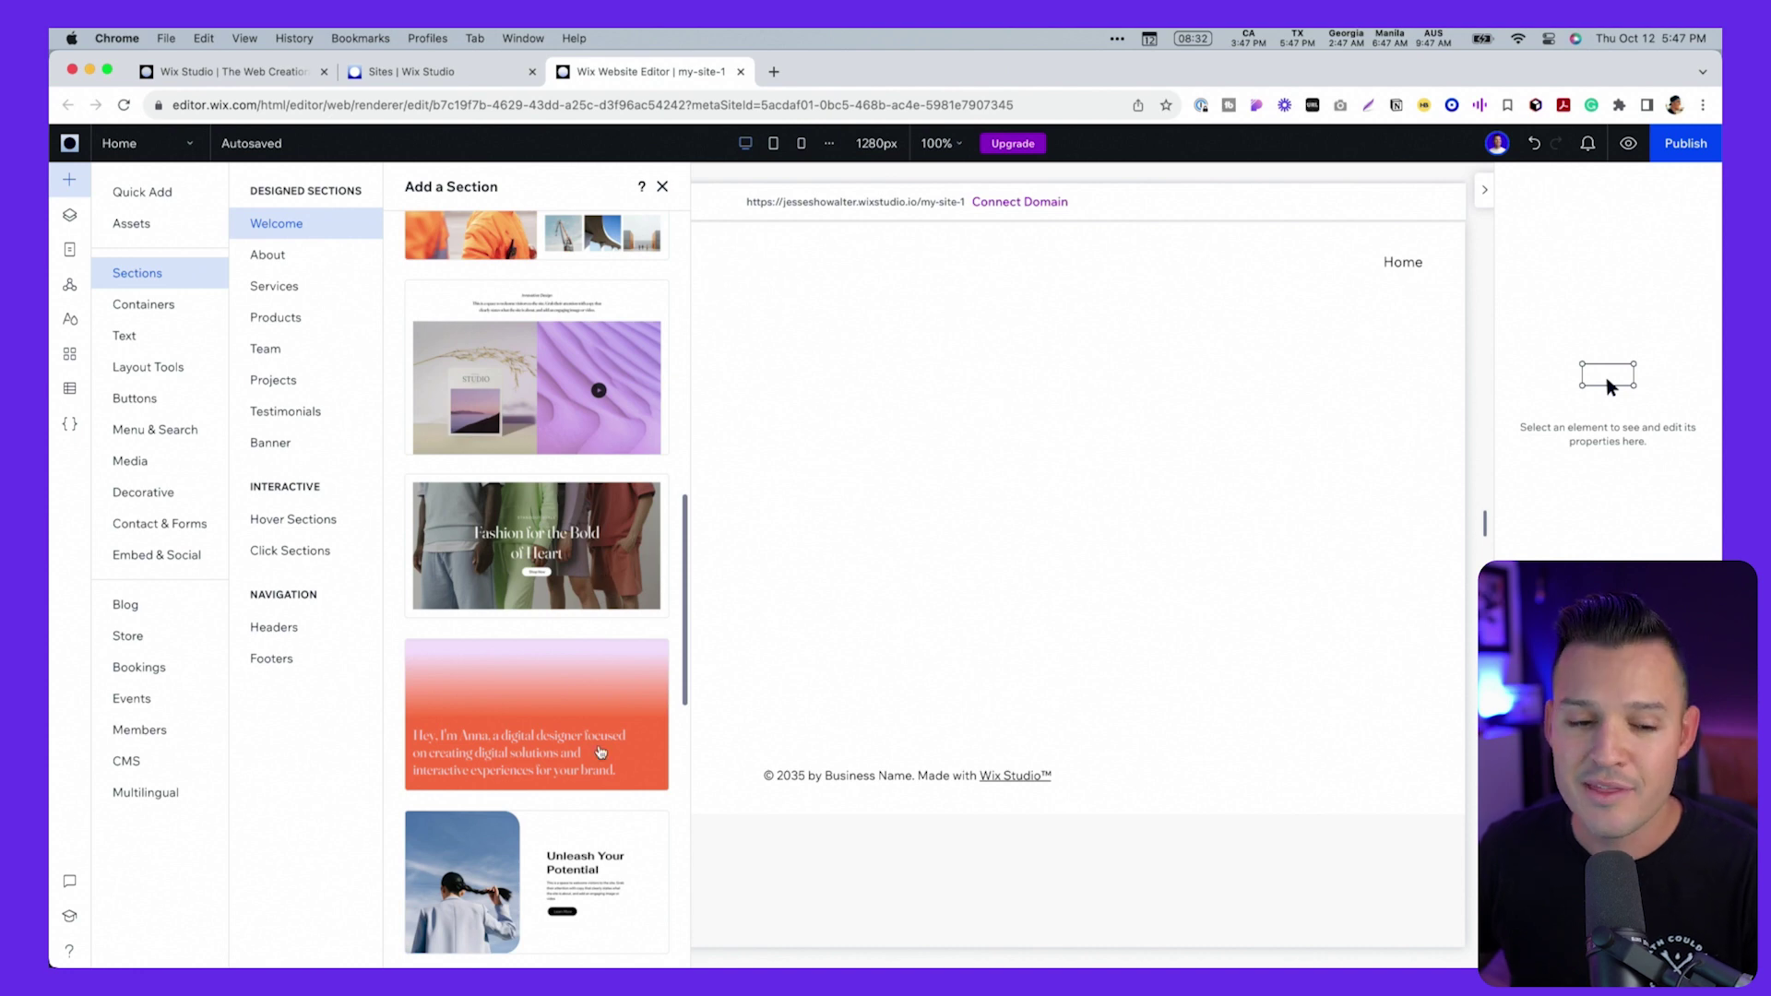
click(611, 871)
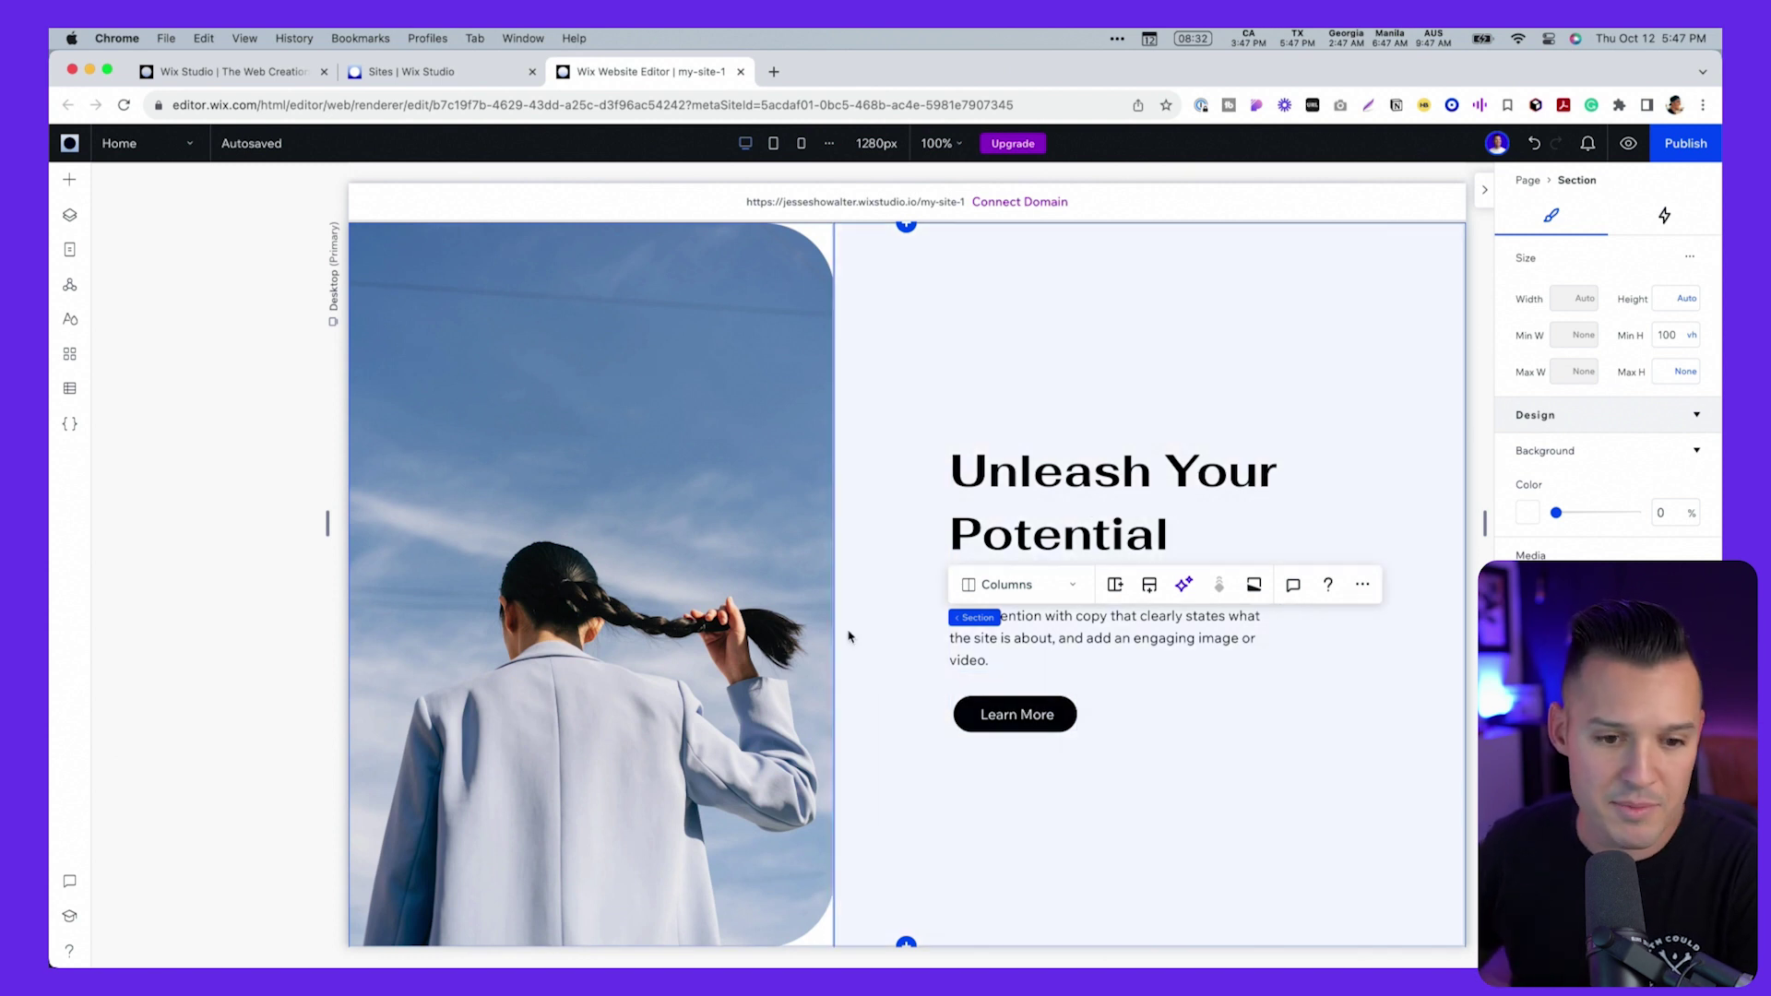
Step: Preview the page at tablet width and at 390px mobile width
scroll(1273, 815, down, 1)
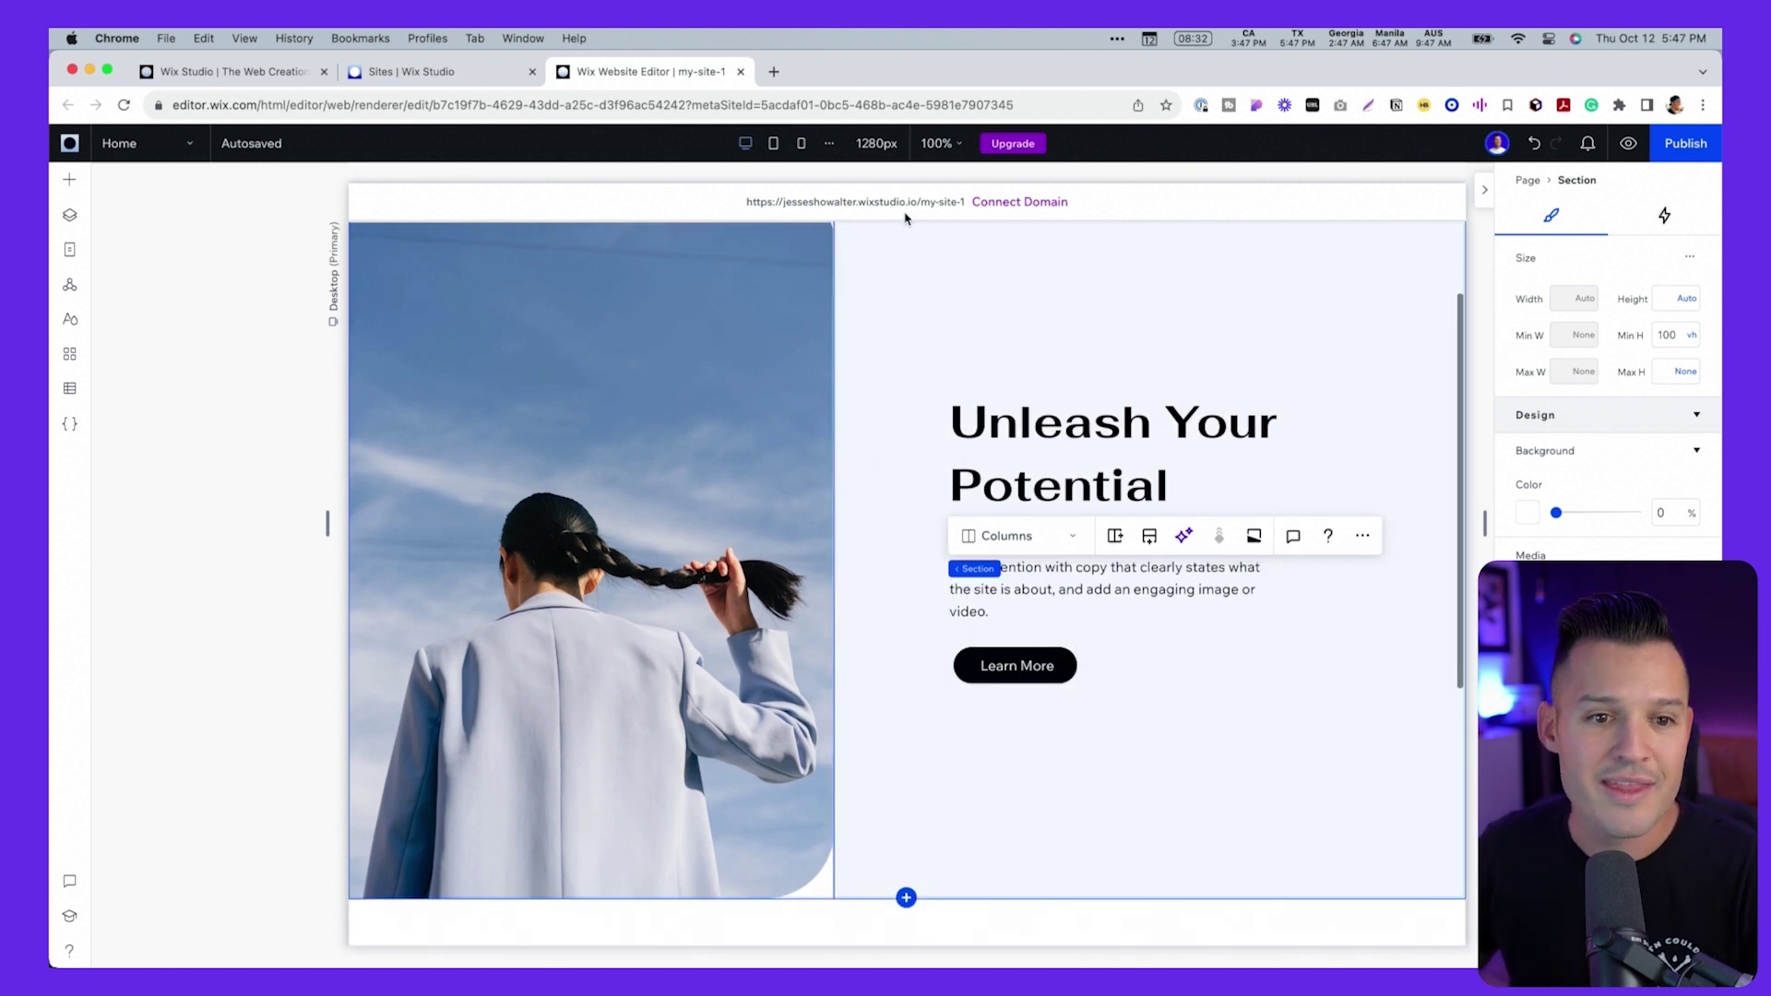
click(773, 143)
click(799, 144)
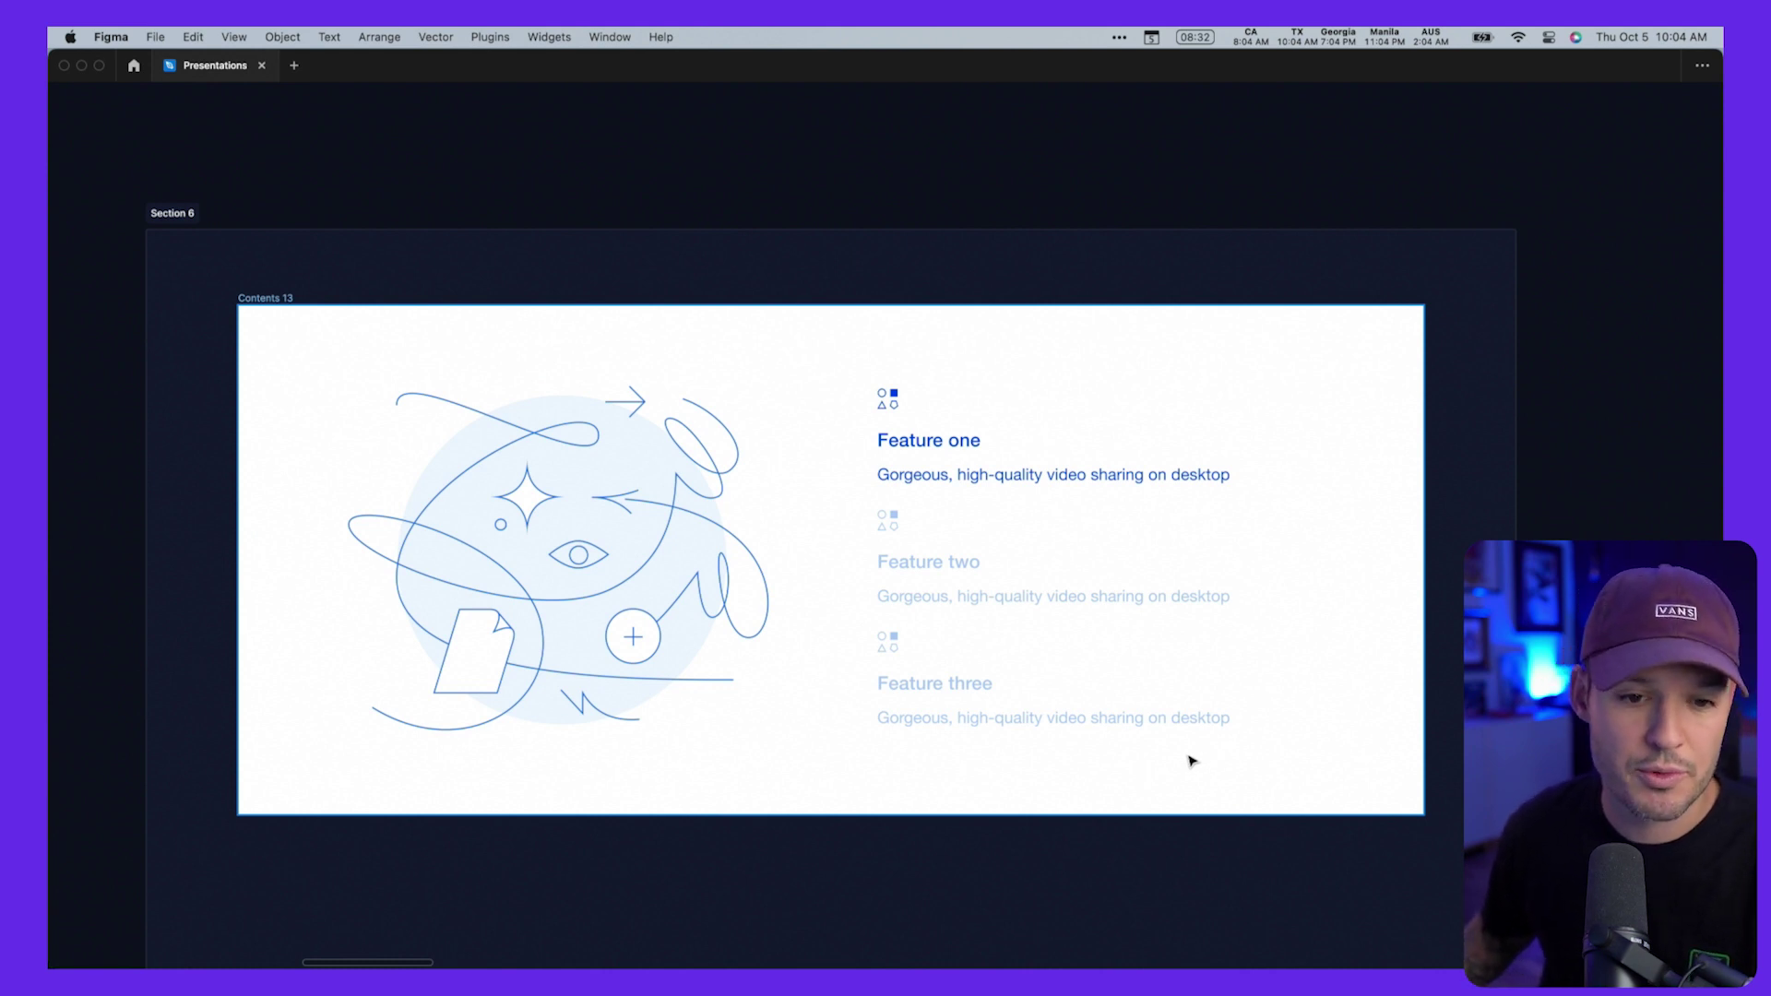
Step: Scroll down past Contents 13 to the Webflow 'Fully customize the structure of every page' design
scroll(1135, 761, down, 2)
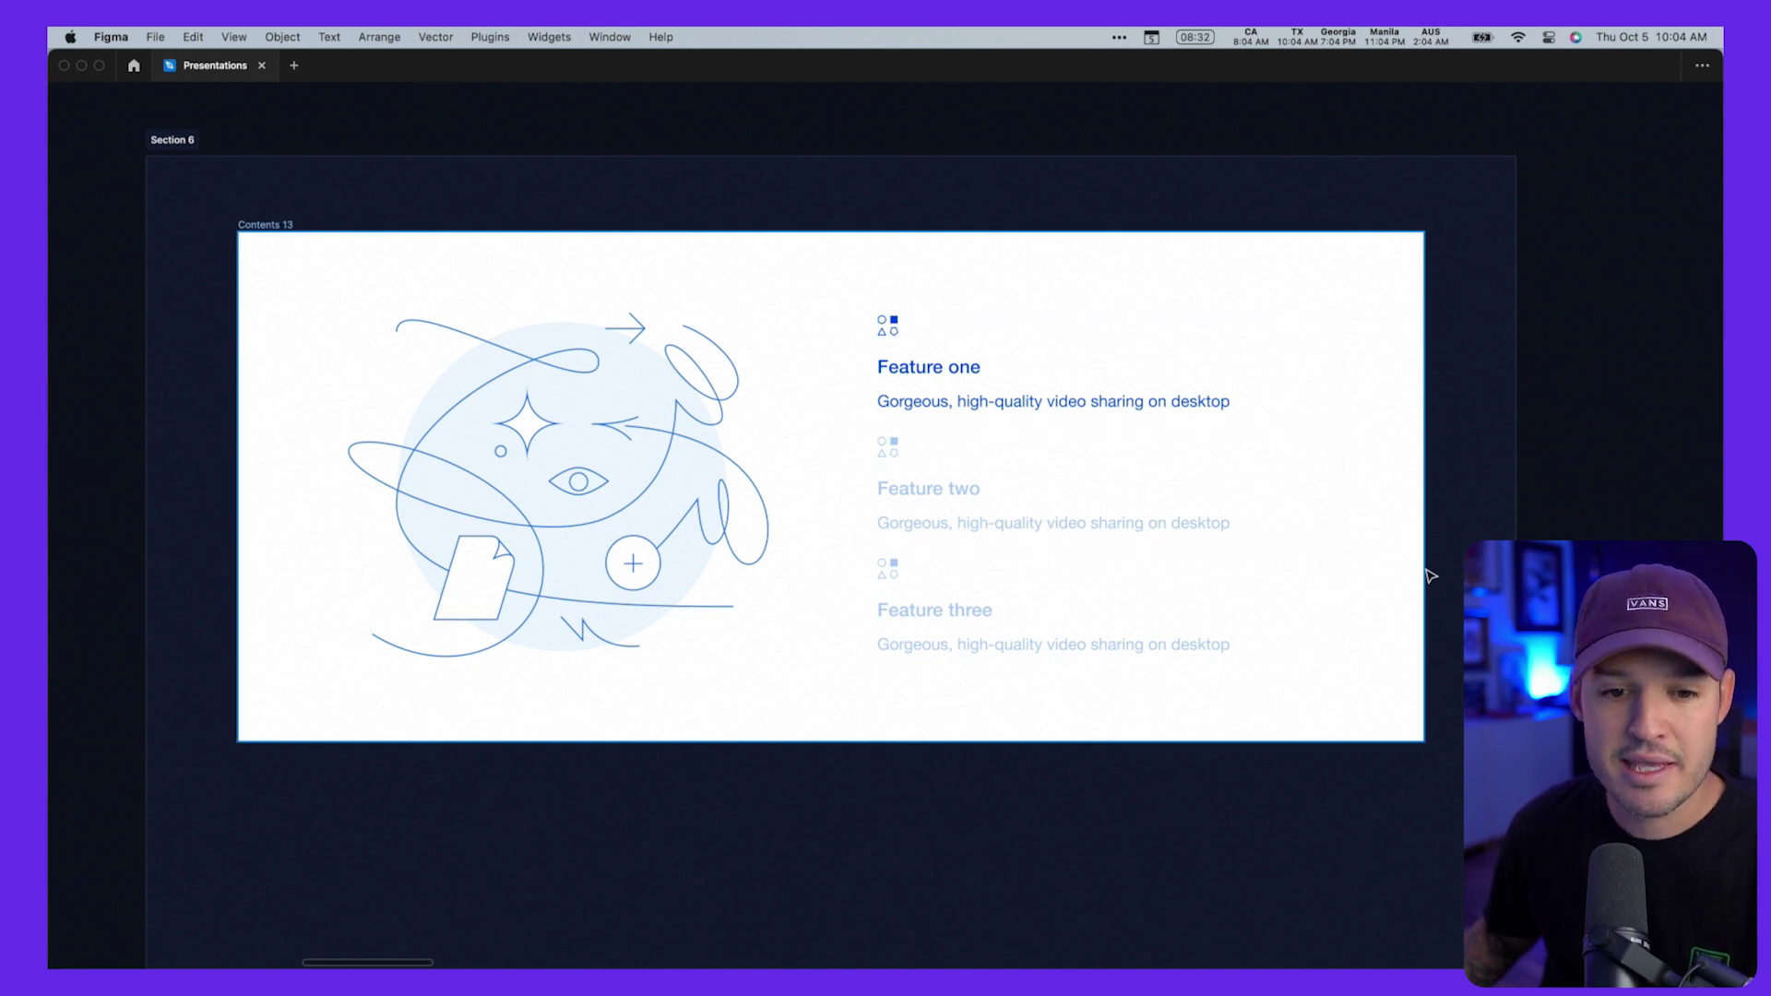
scroll(1431, 576, left, 1)
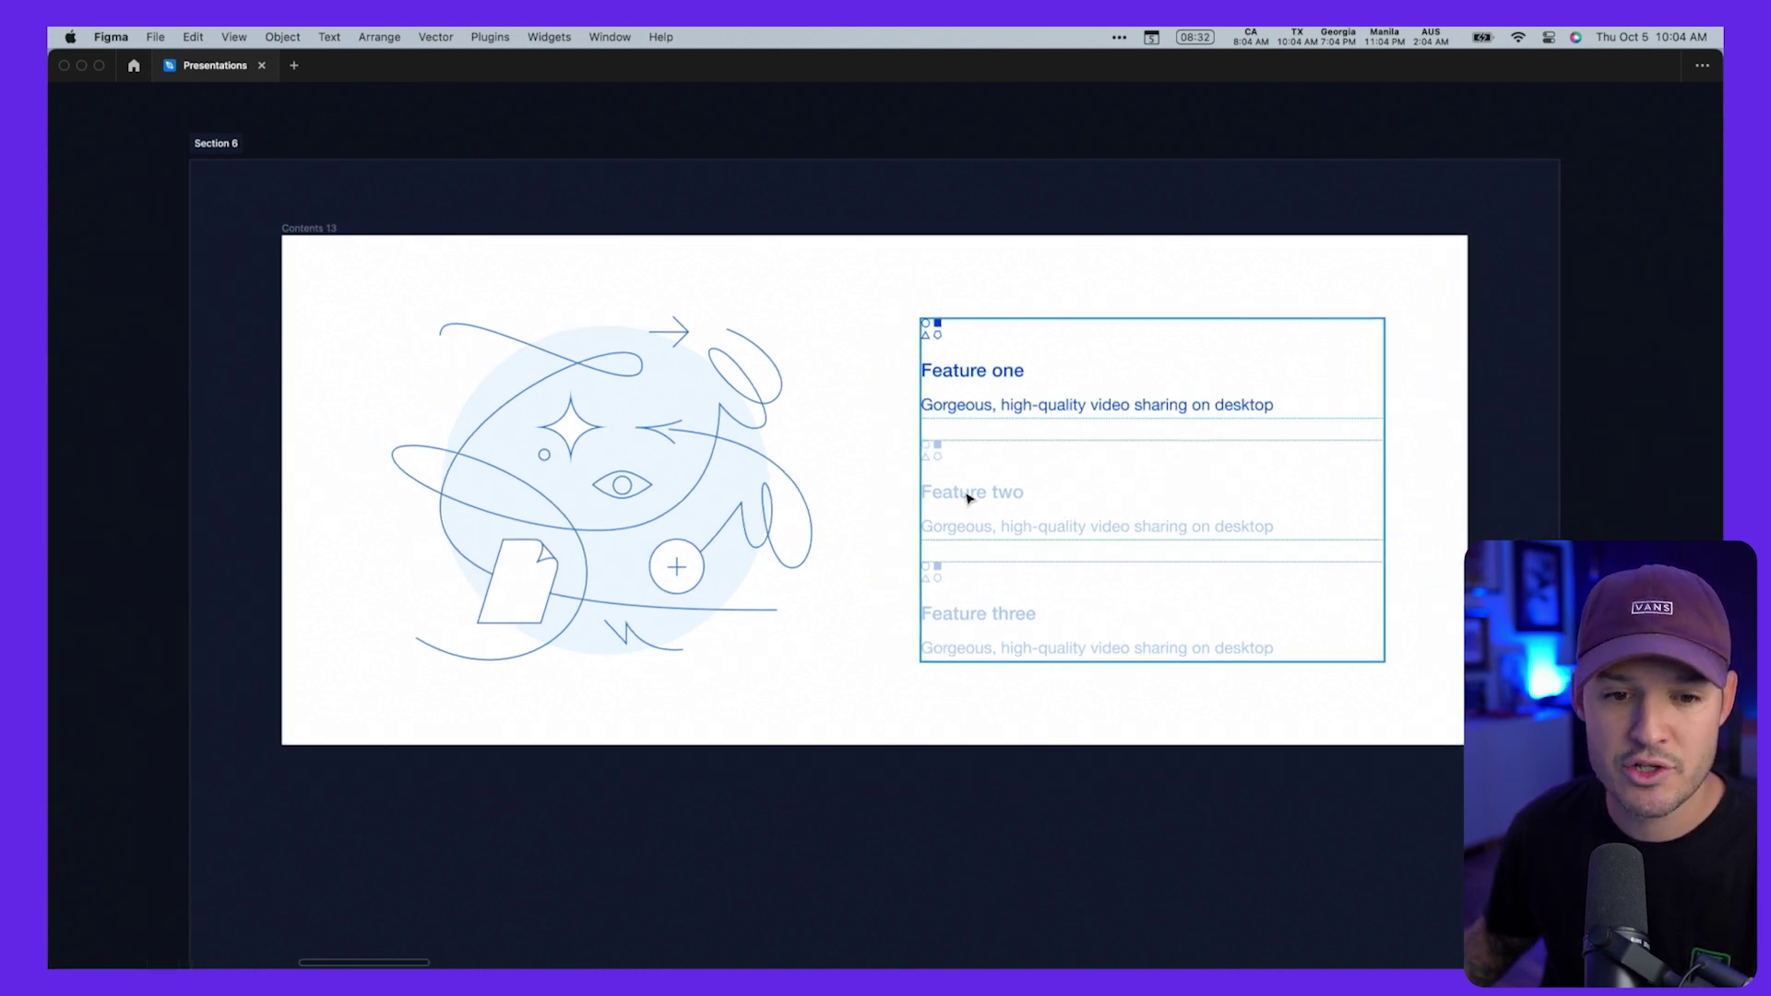
scroll(966, 498, right, 1)
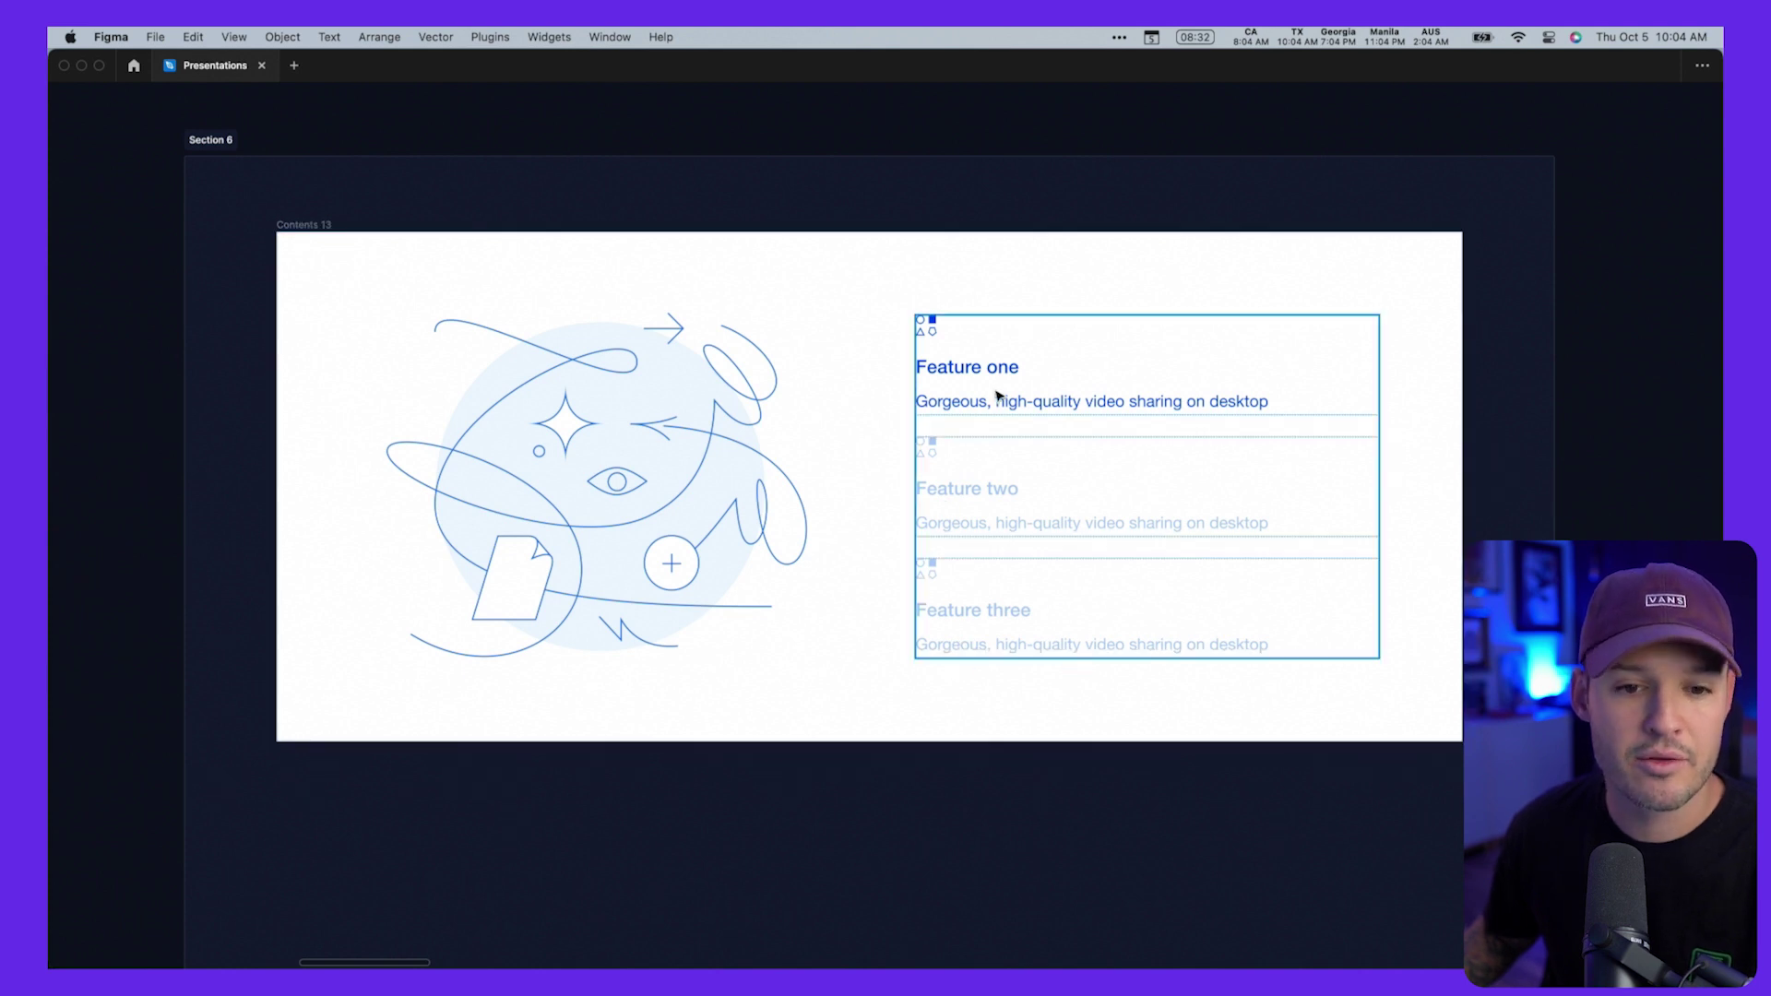
scroll(1125, 397, down, 1)
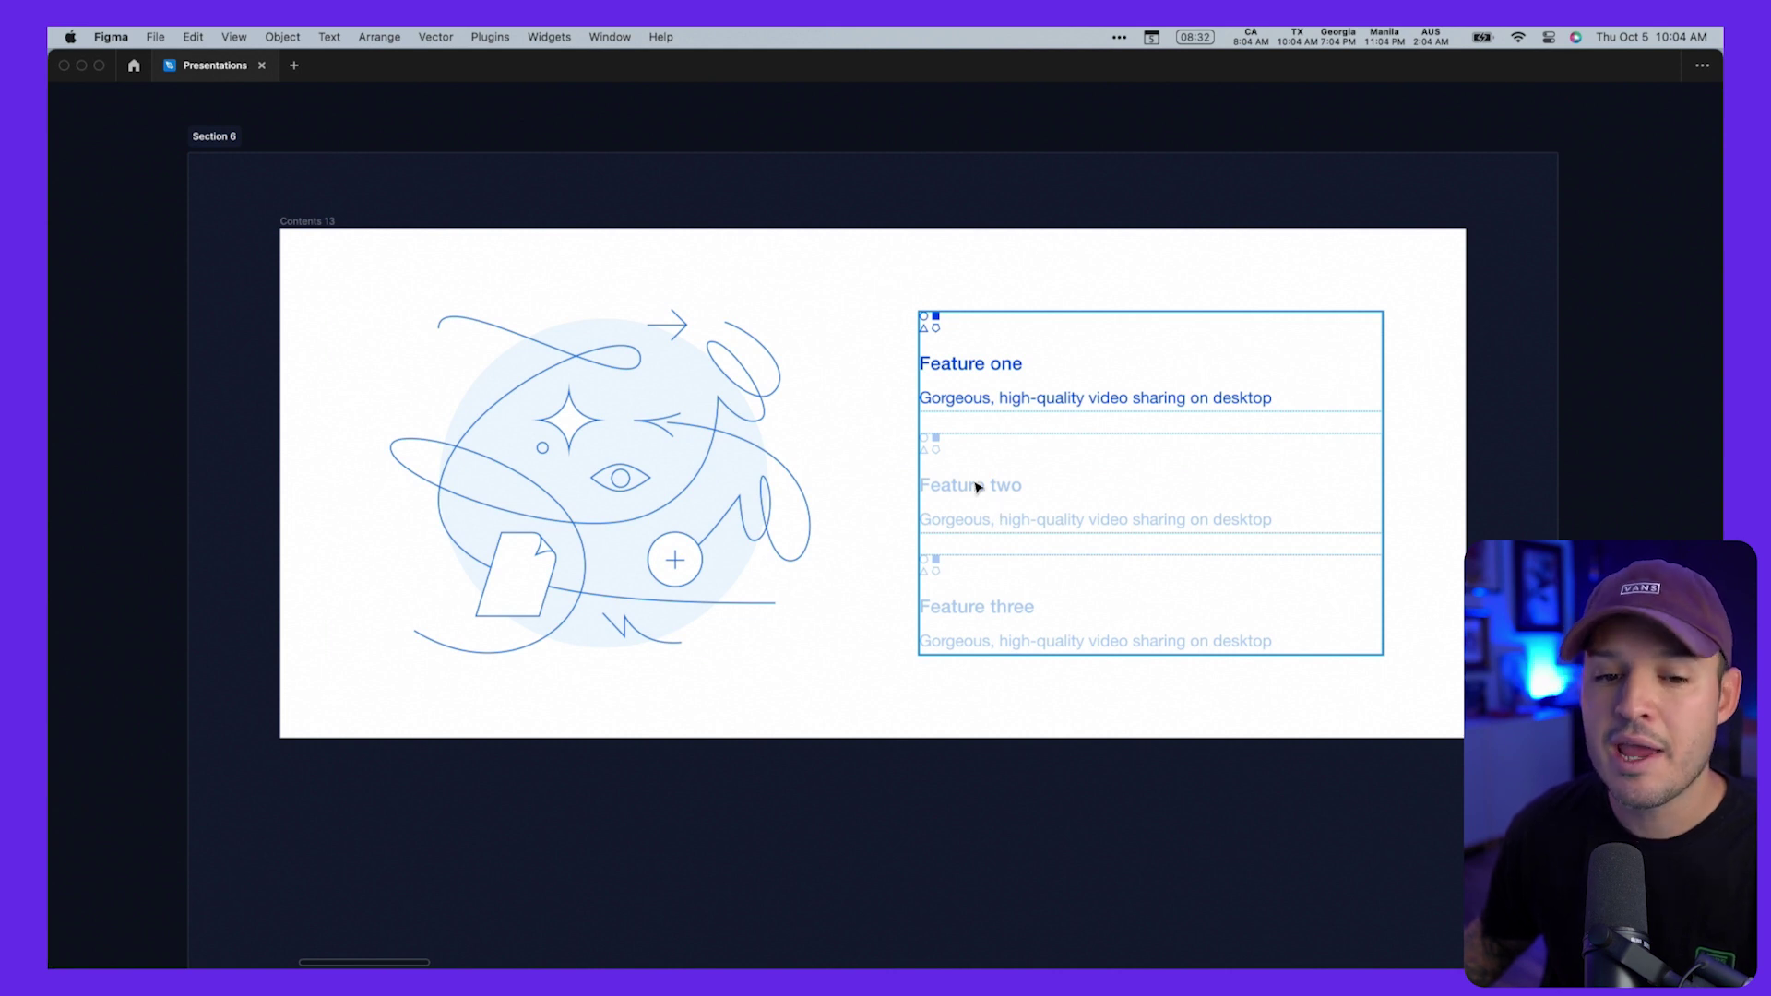
scroll(643, 479, up, 2)
scroll(618, 466, down, 2)
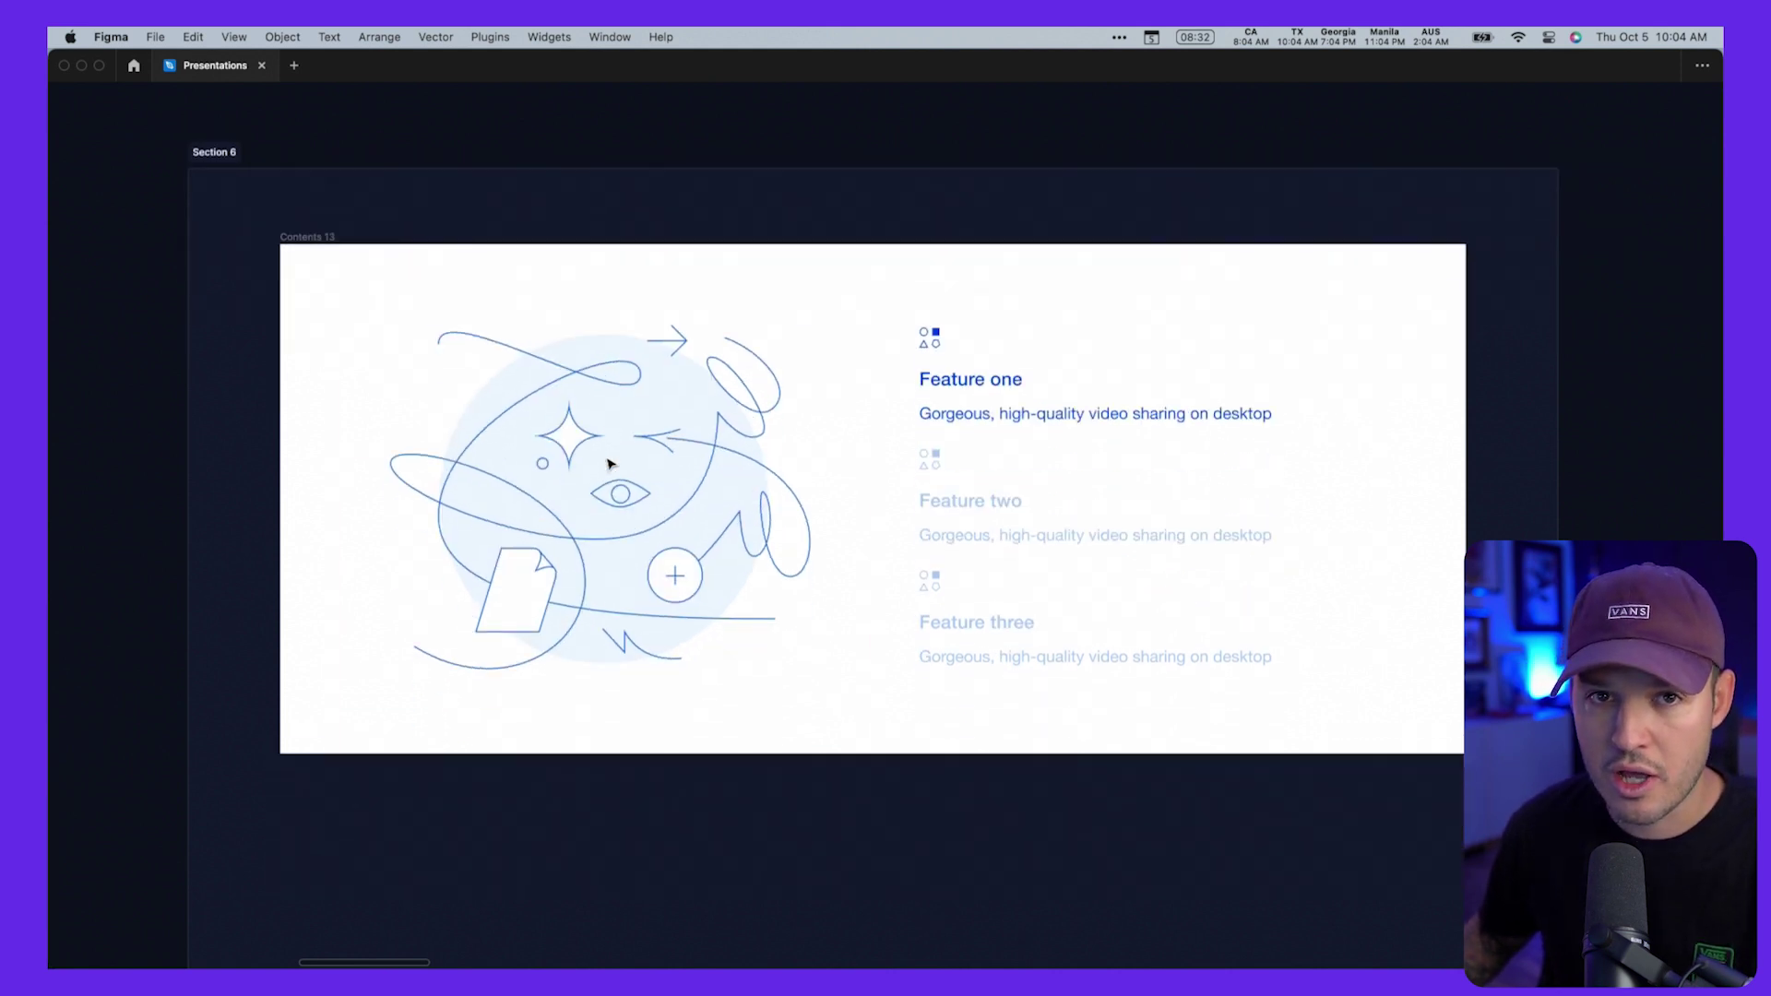
scroll(606, 456, down, 1)
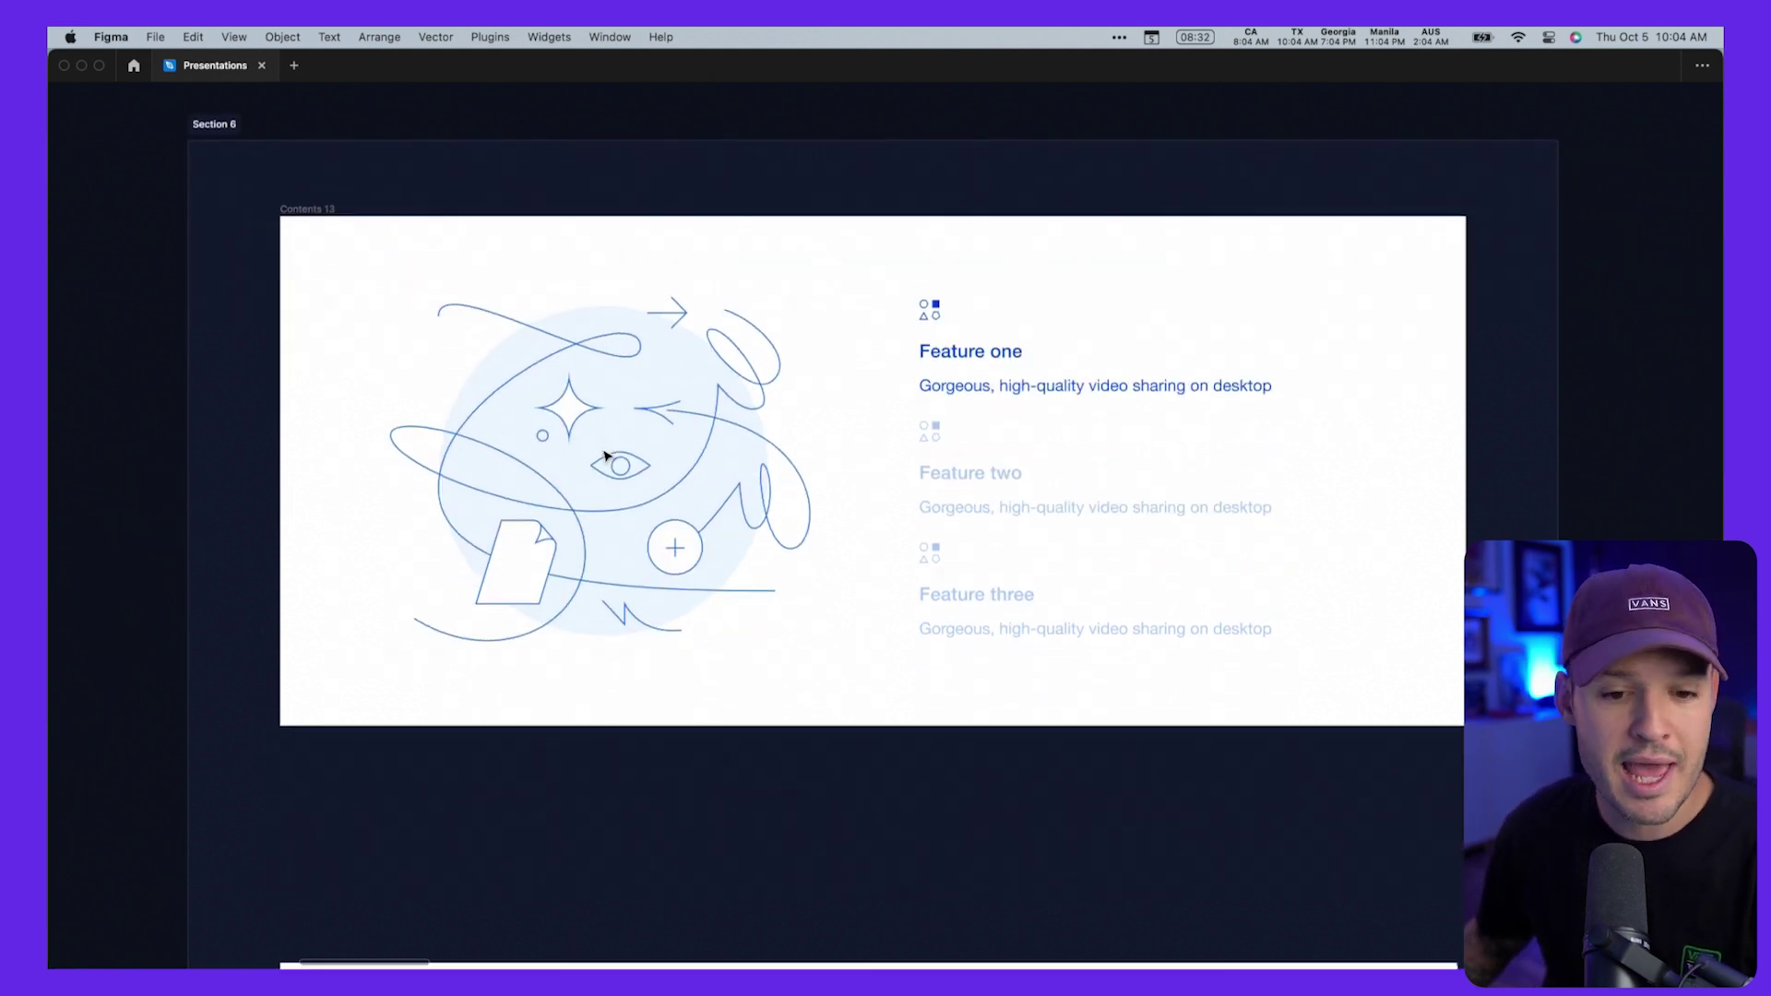
scroll(601, 455, down, 10)
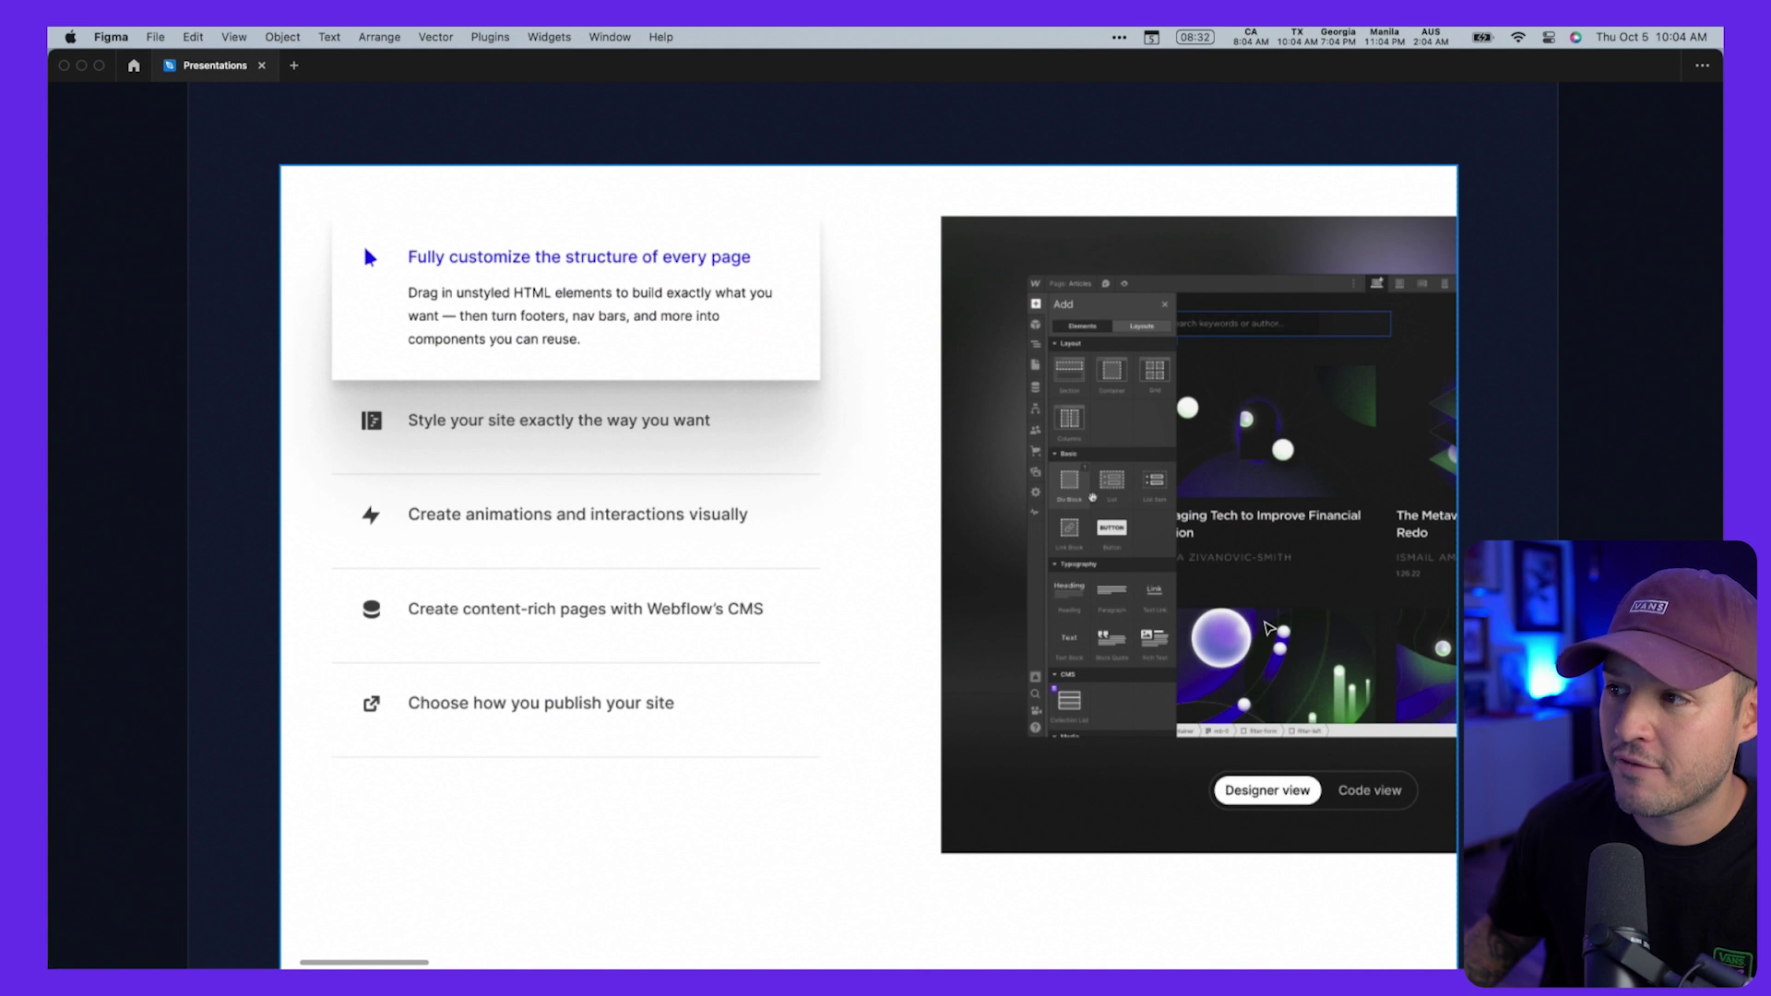
scroll(856, 526, right, 2)
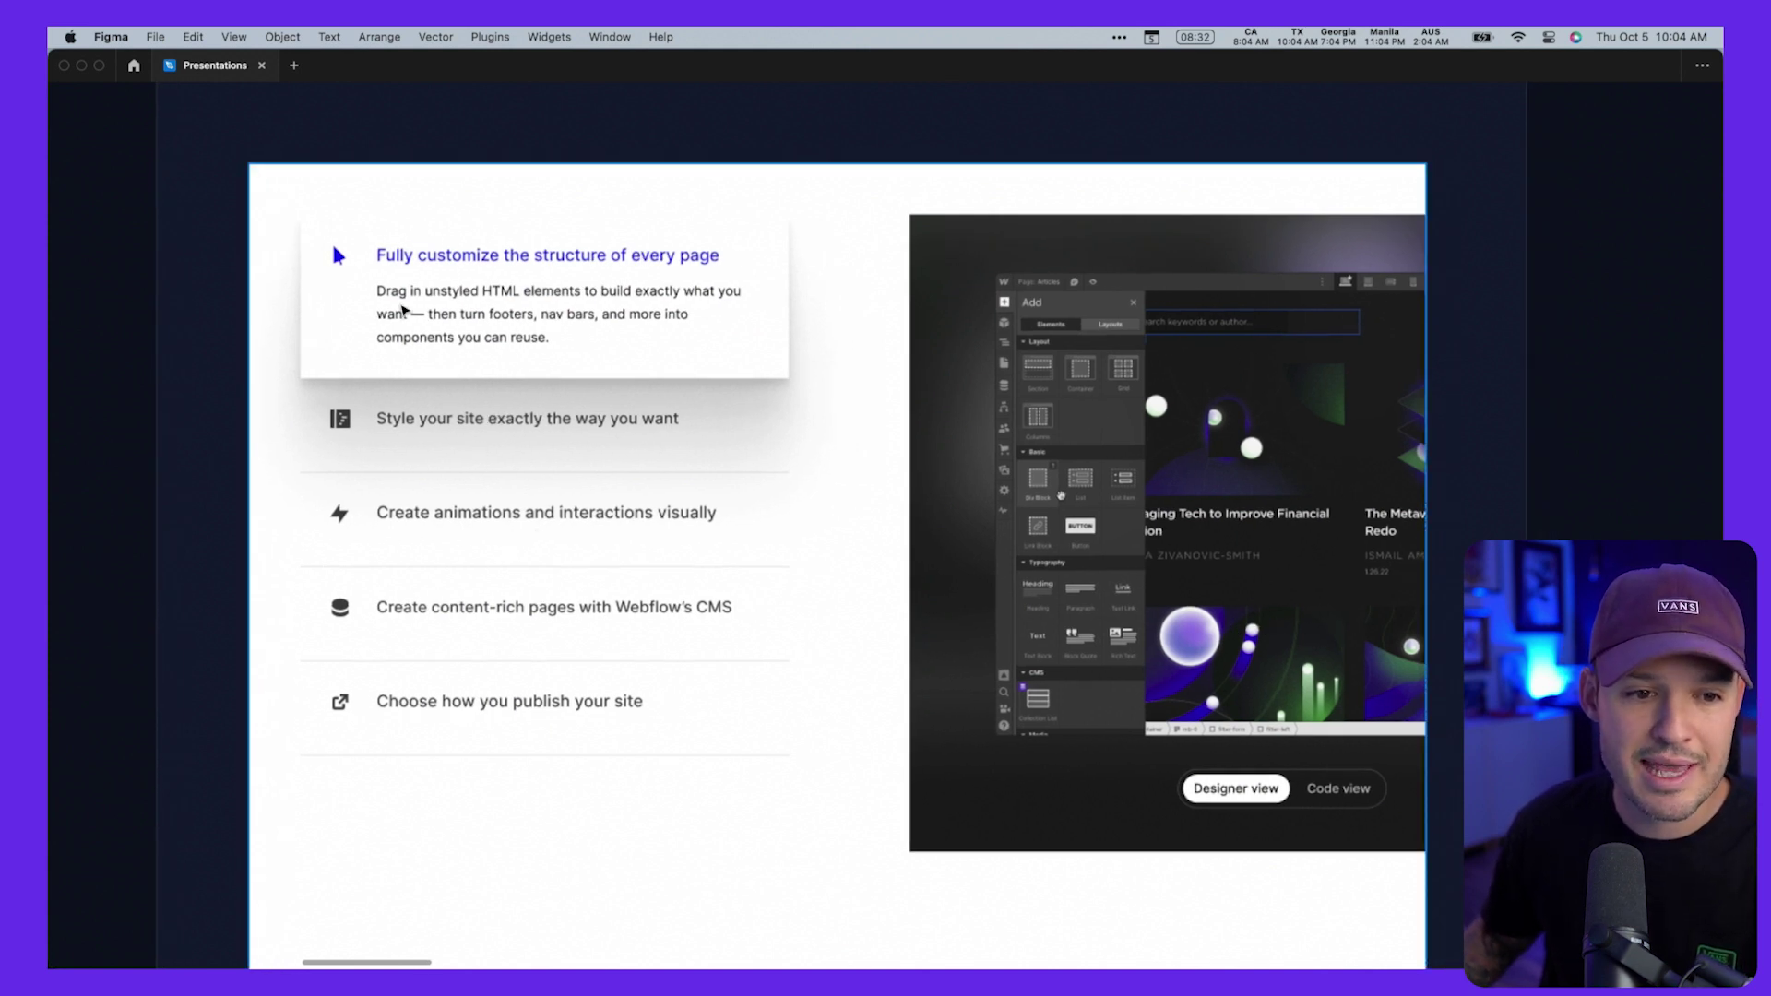
scroll(1199, 561, down, 5)
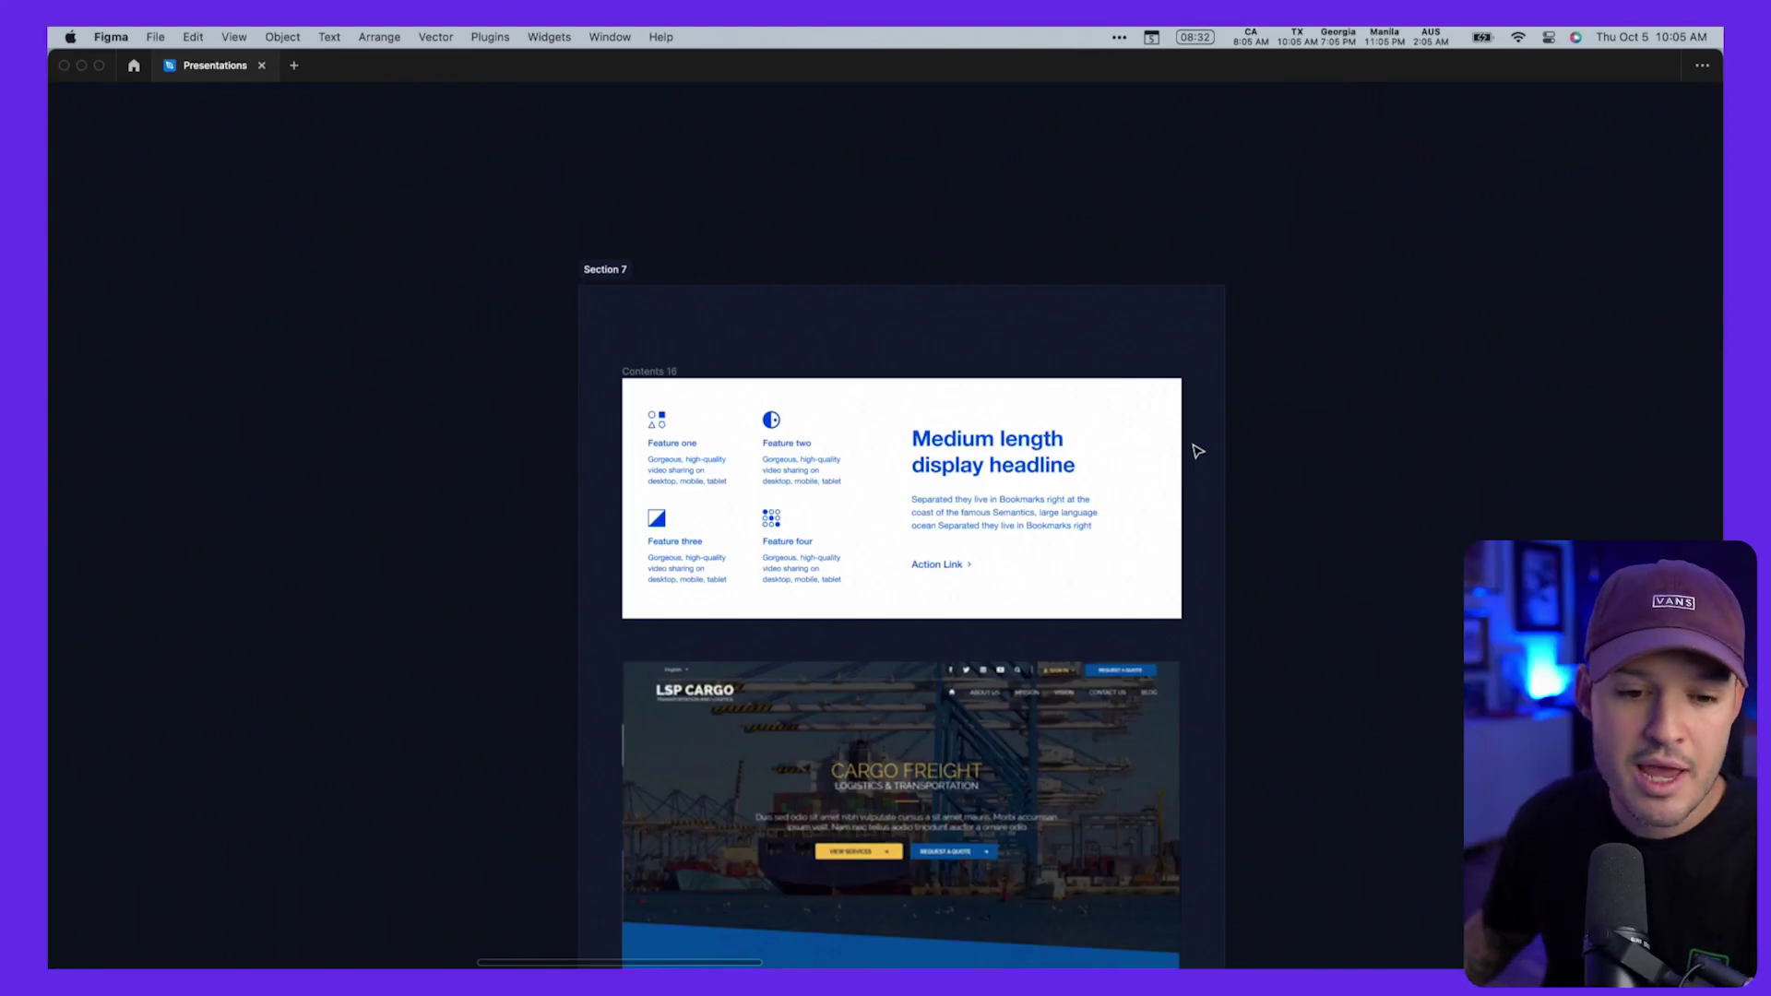
Step: Zoom to fit the Contents 16 wireframe, then zoom into the cargo logistics services section
drag(1282, 330, 600, 649)
key(shift+2)
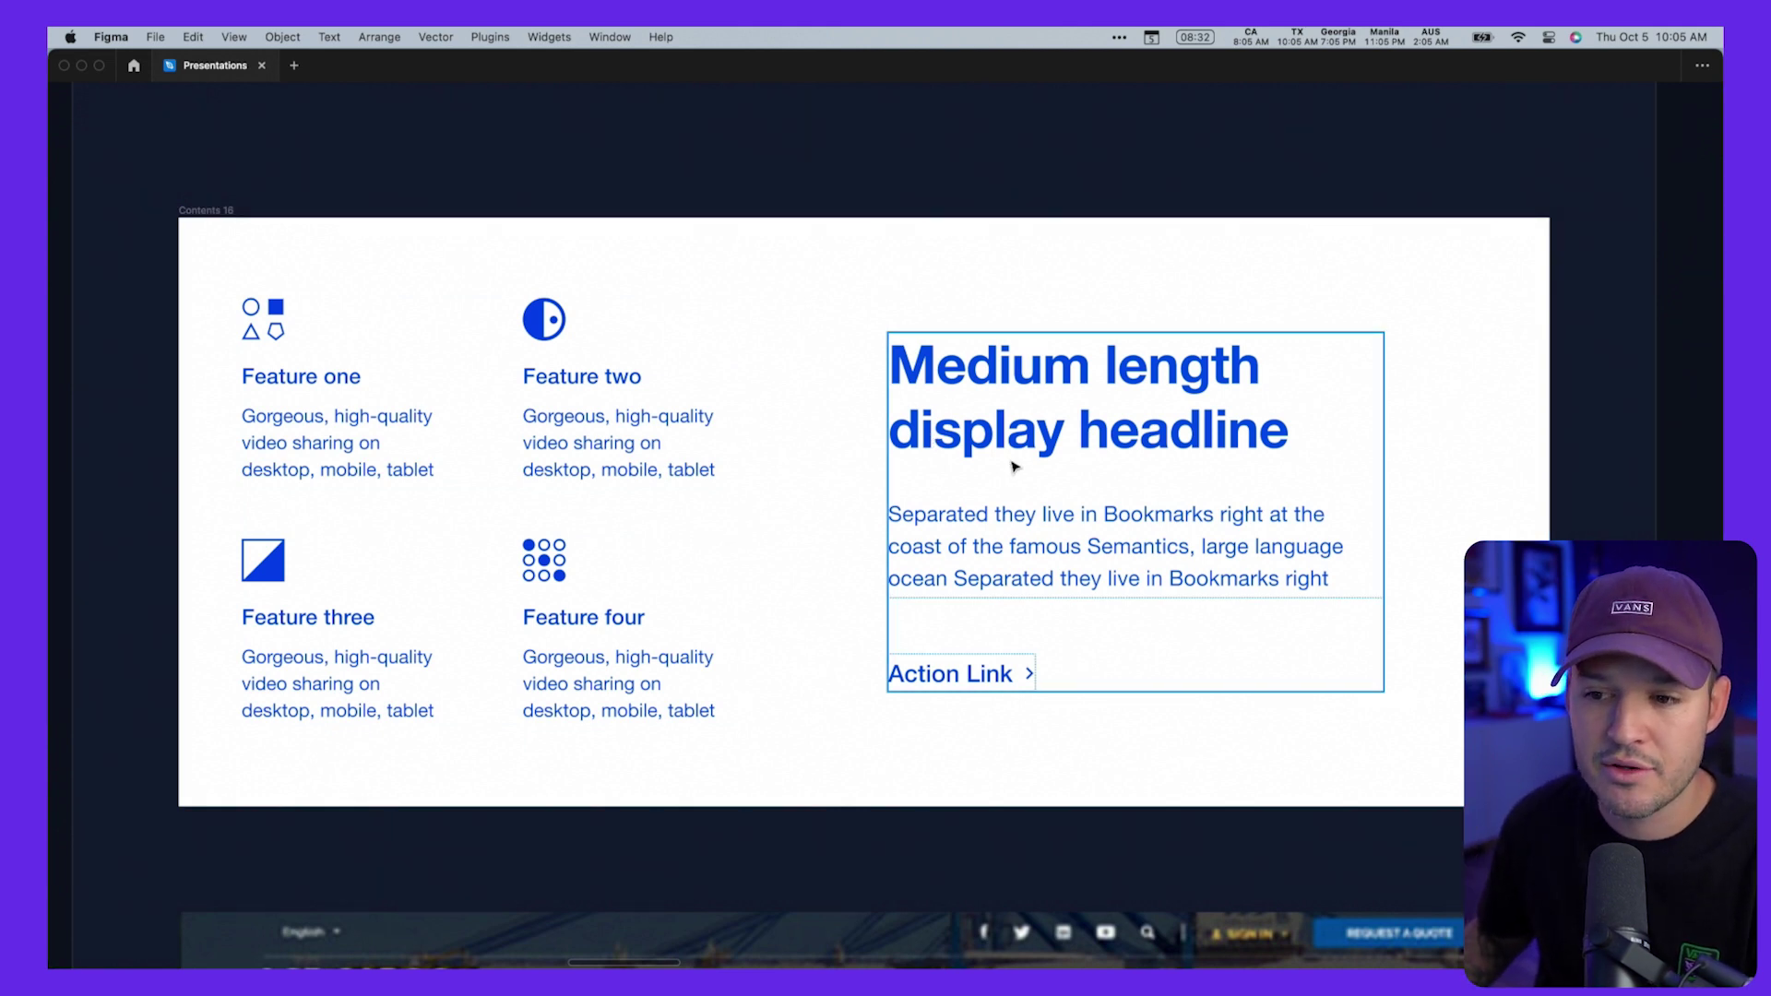
scroll(1010, 466, down, 3)
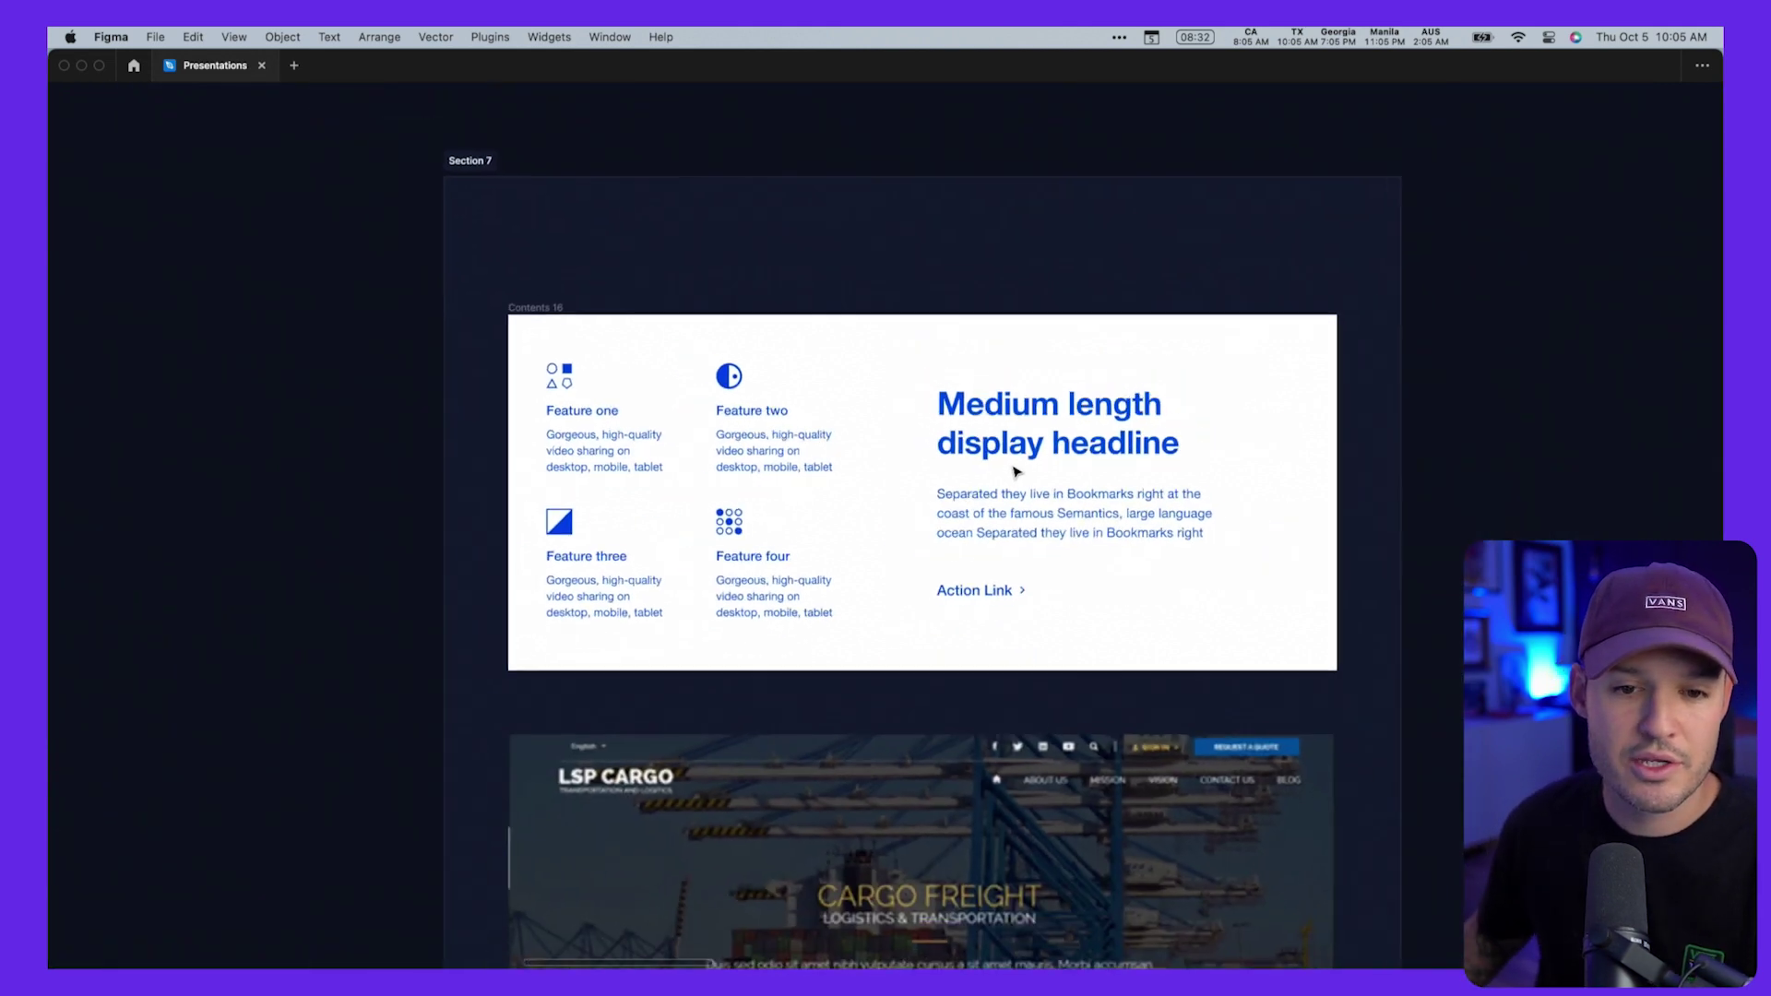
scroll(1013, 470, down, 9)
key(shift+s)
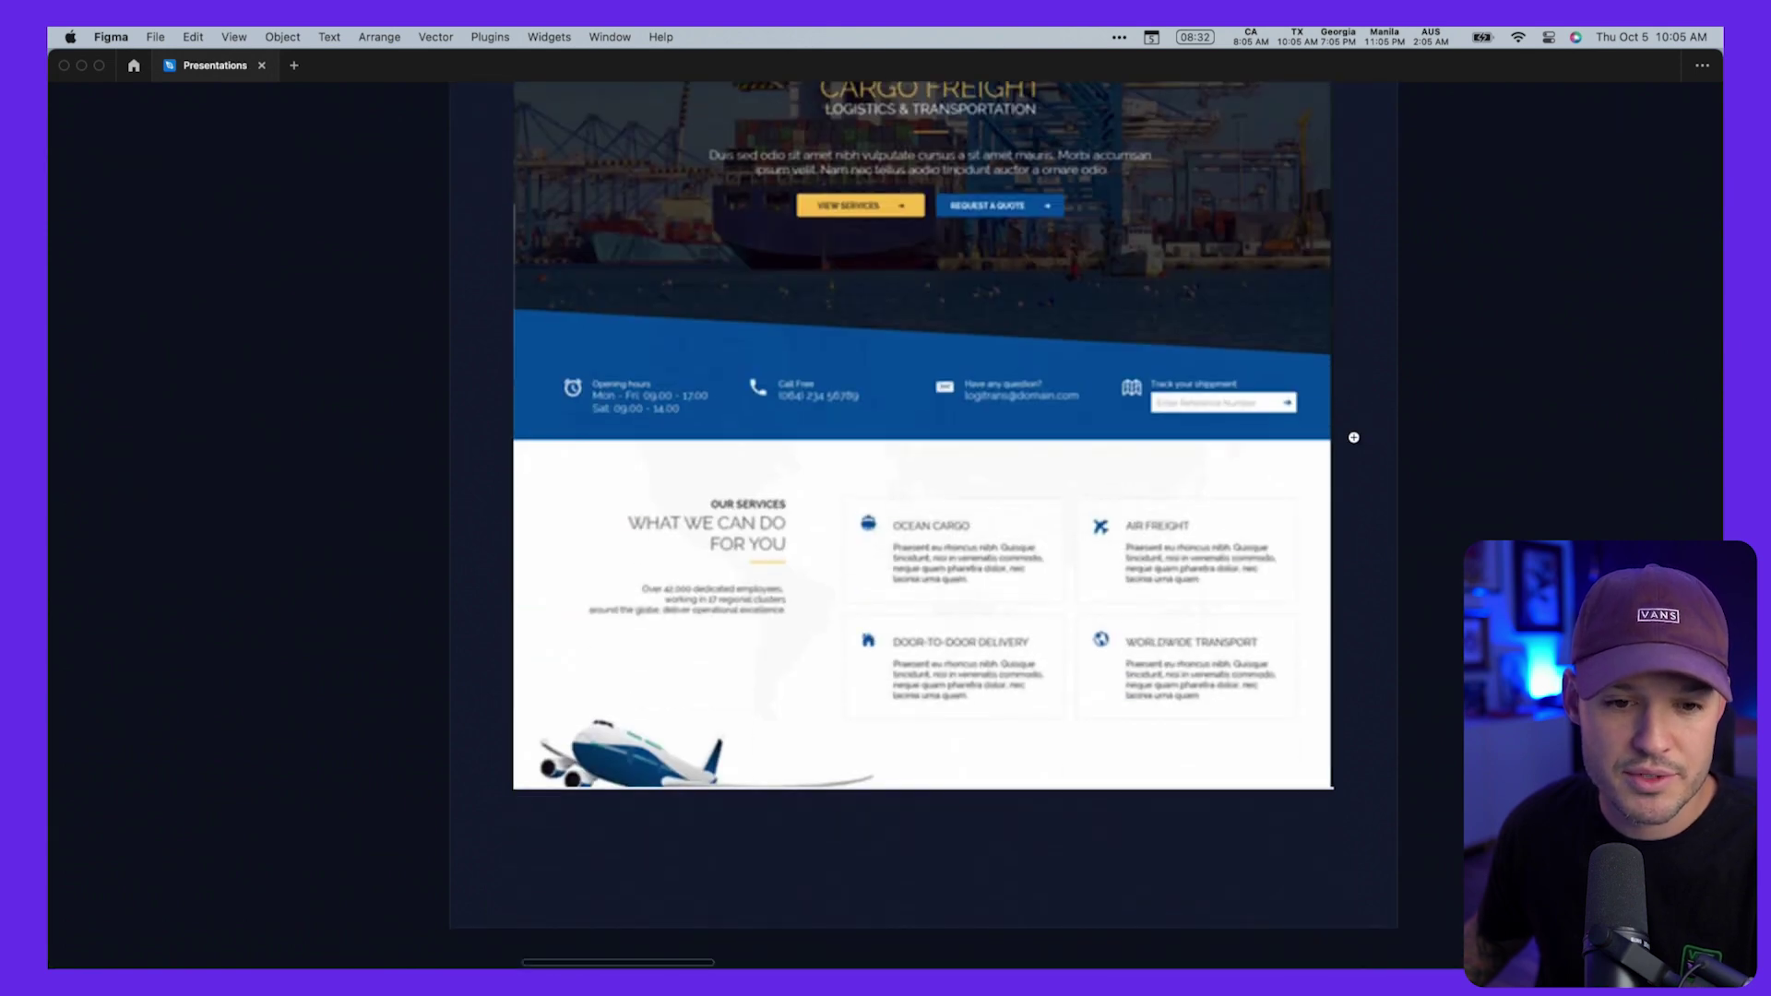
drag(1382, 403, 408, 868)
scroll(865, 882, up, 5)
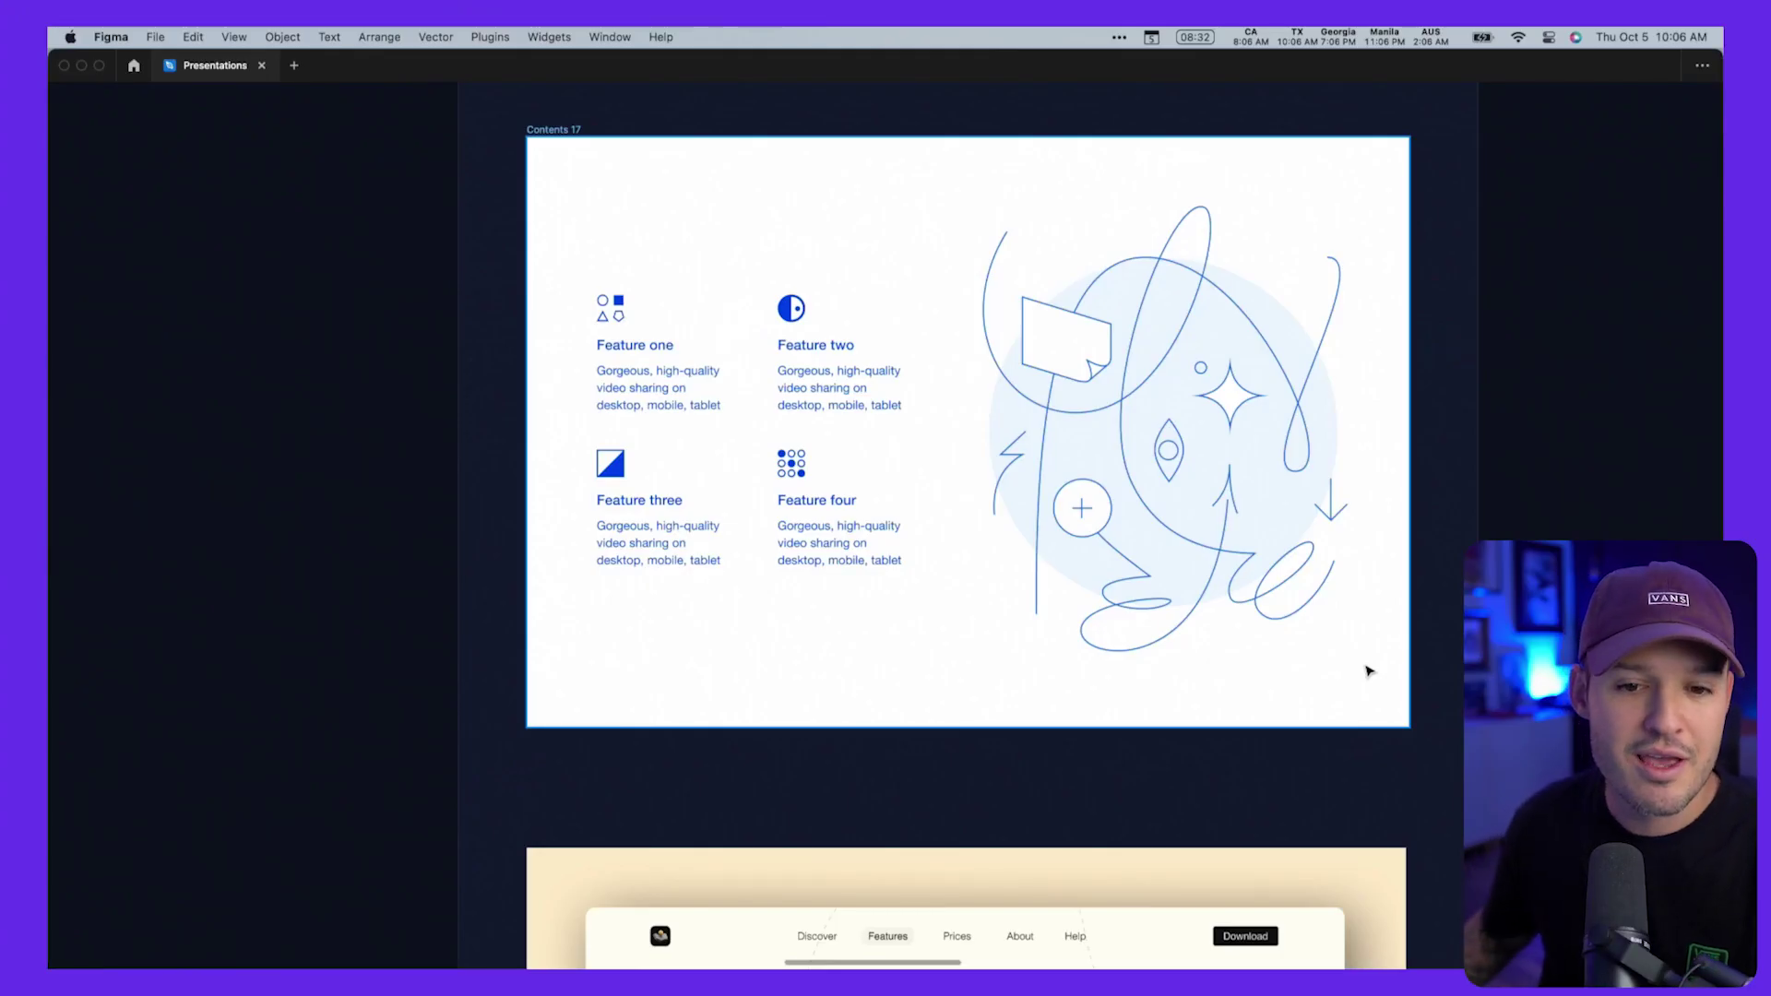
Step: Zoom in on the wireframe with headline, Action Link and two features beside a line illustration
scroll(1366, 671, right, 3)
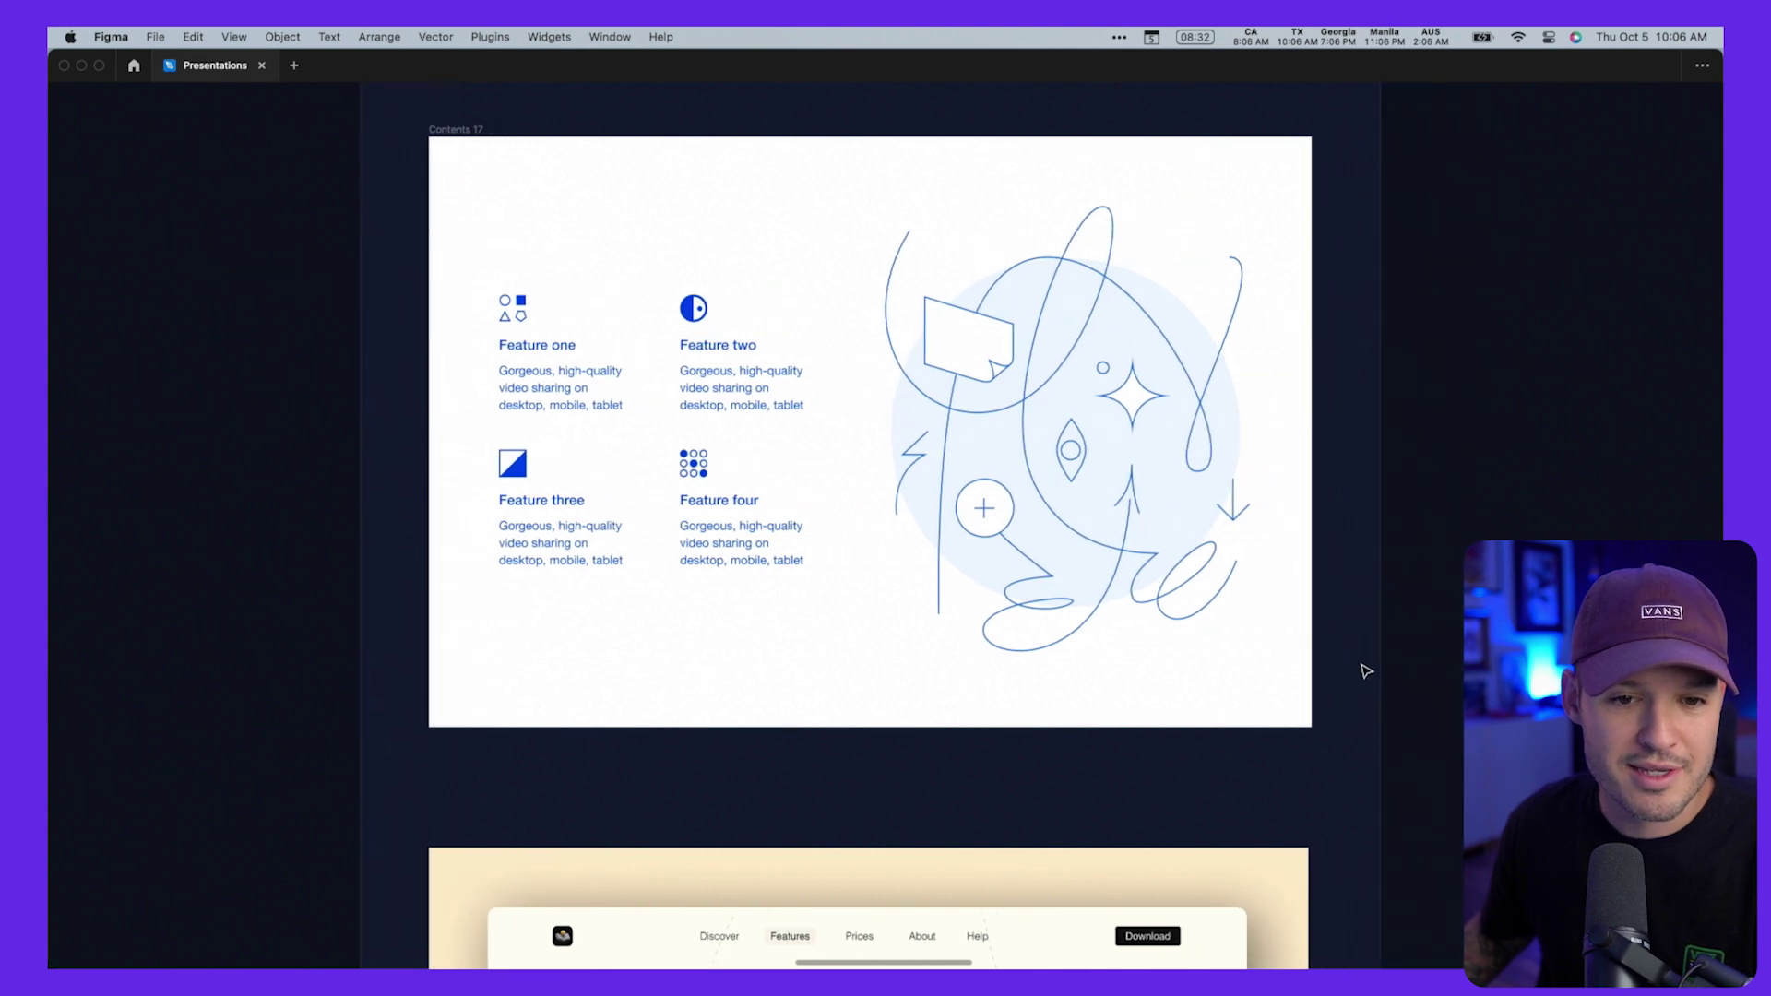
scroll(1366, 671, up, 2)
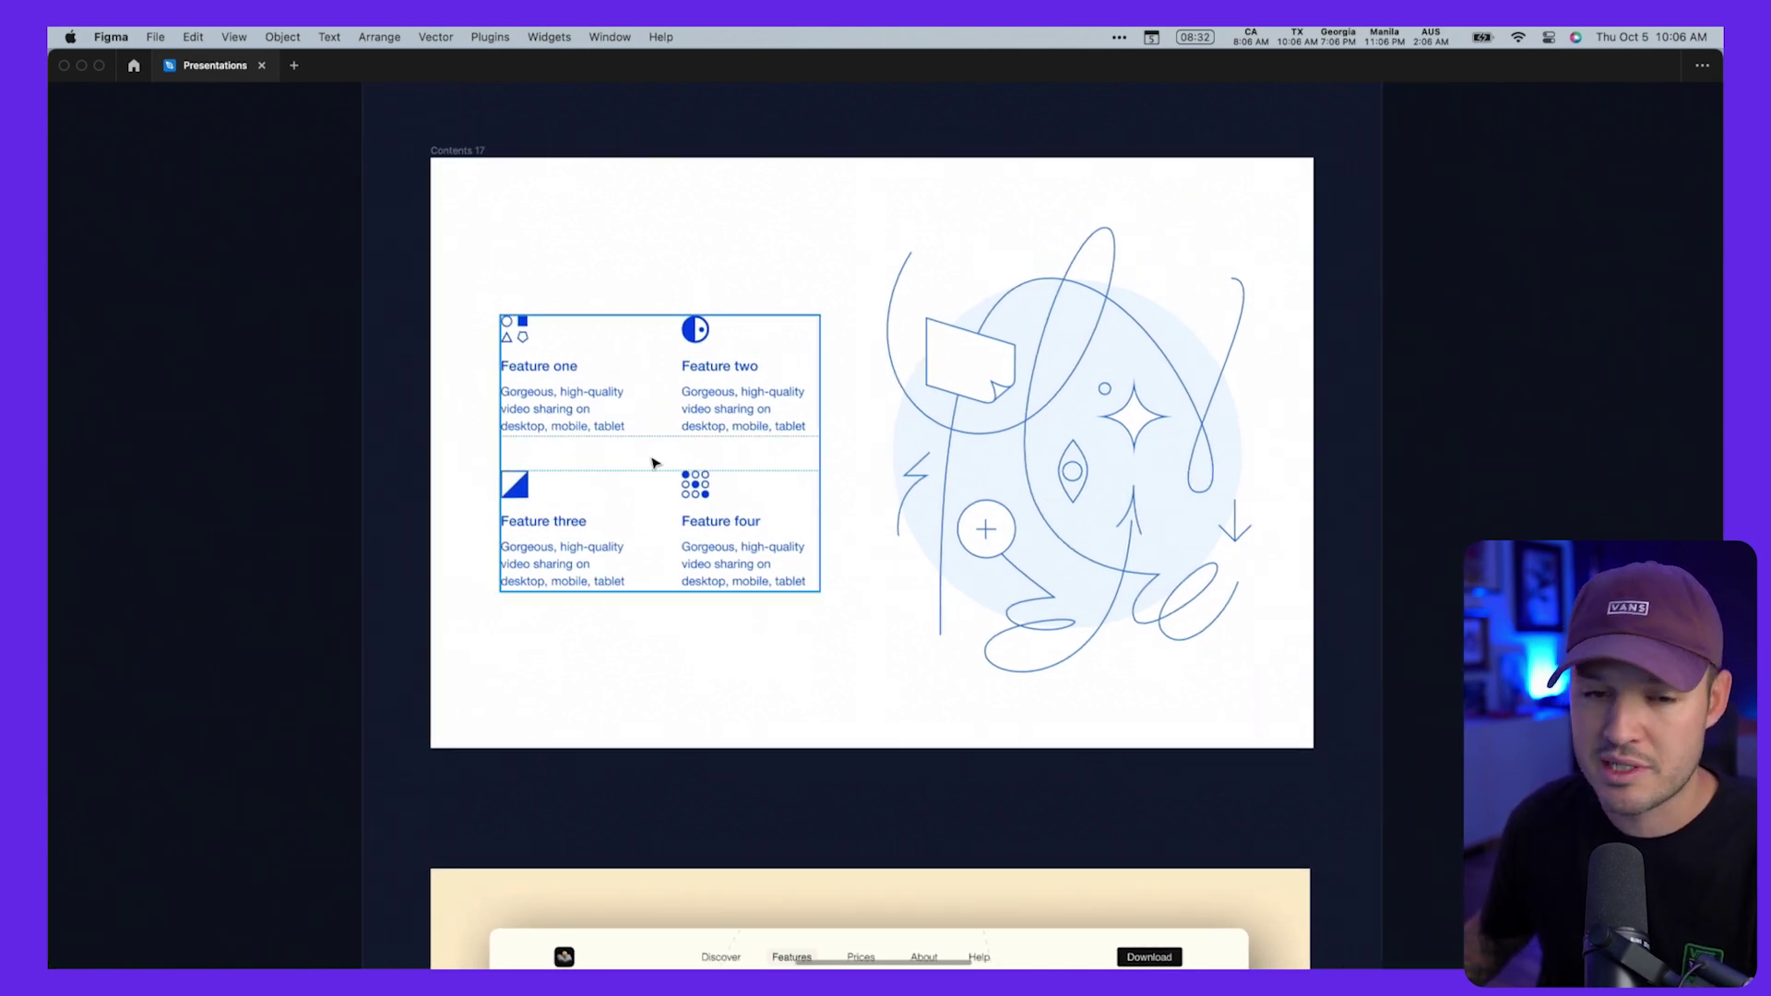
scroll(739, 514, down, 10)
drag(396, 147, 1416, 775)
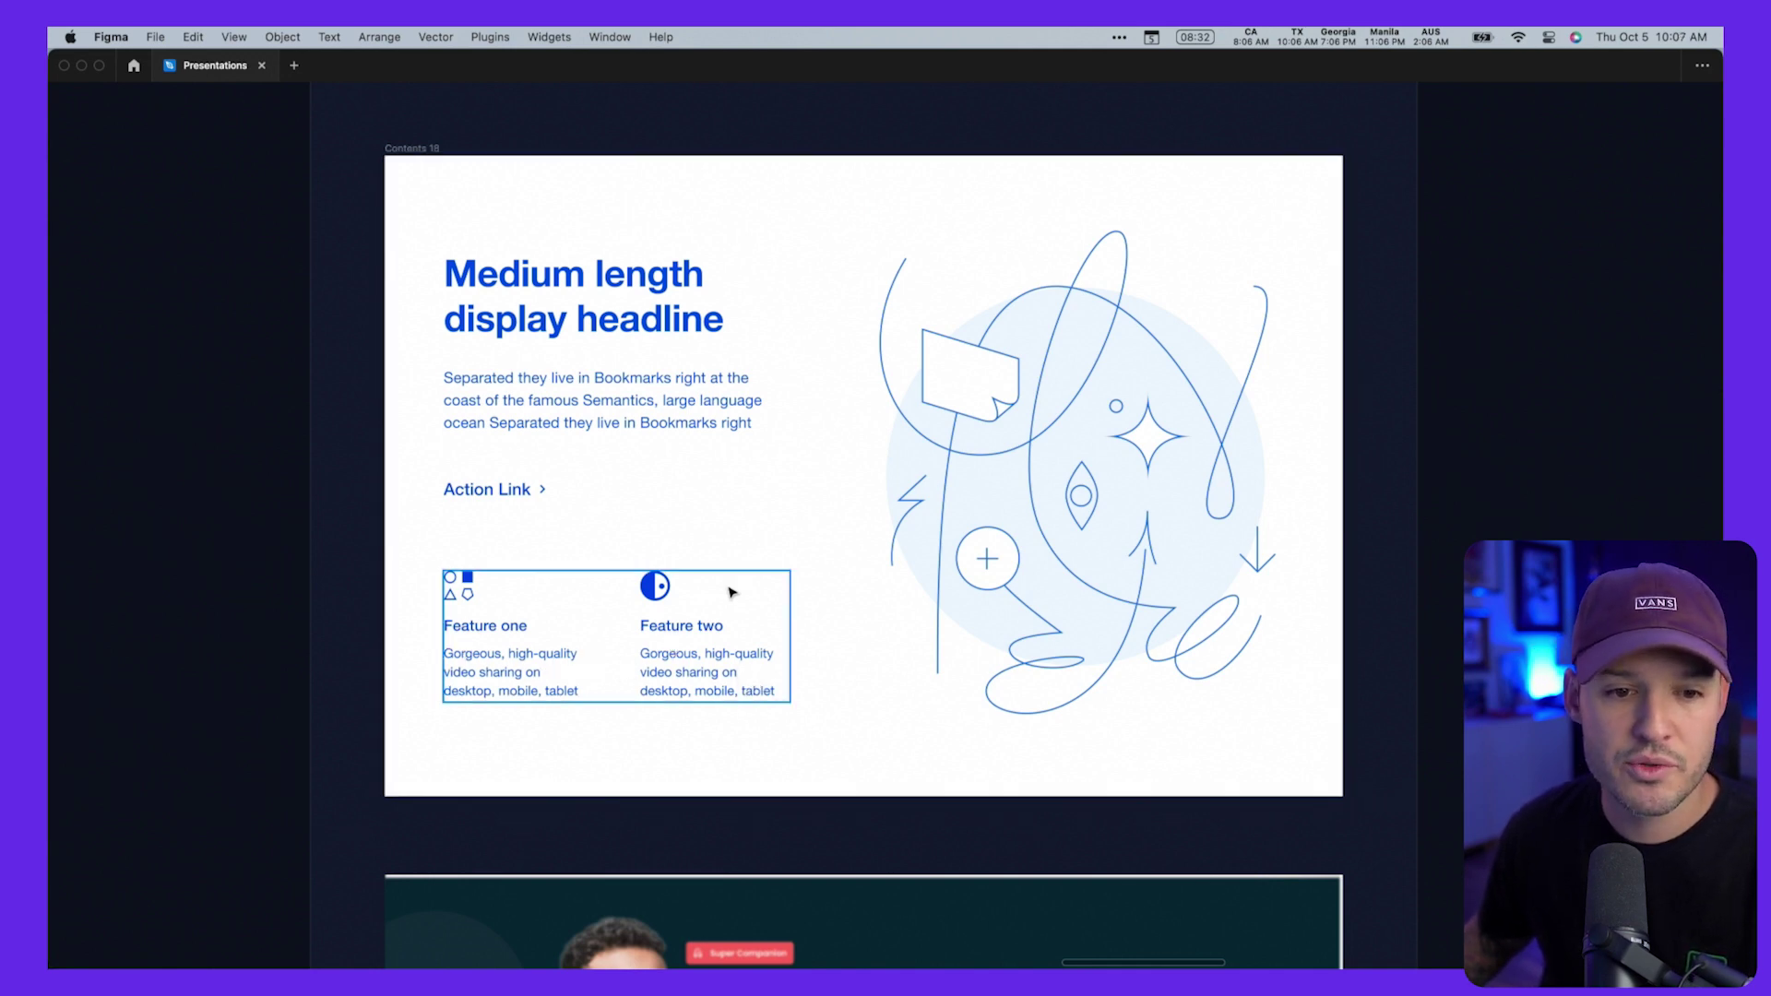
Step: Zoom in on the 'Become a supercompaniion' design, then move on toward Frame 2
scroll(918, 535, down, 6)
scroll(920, 539, down, 1)
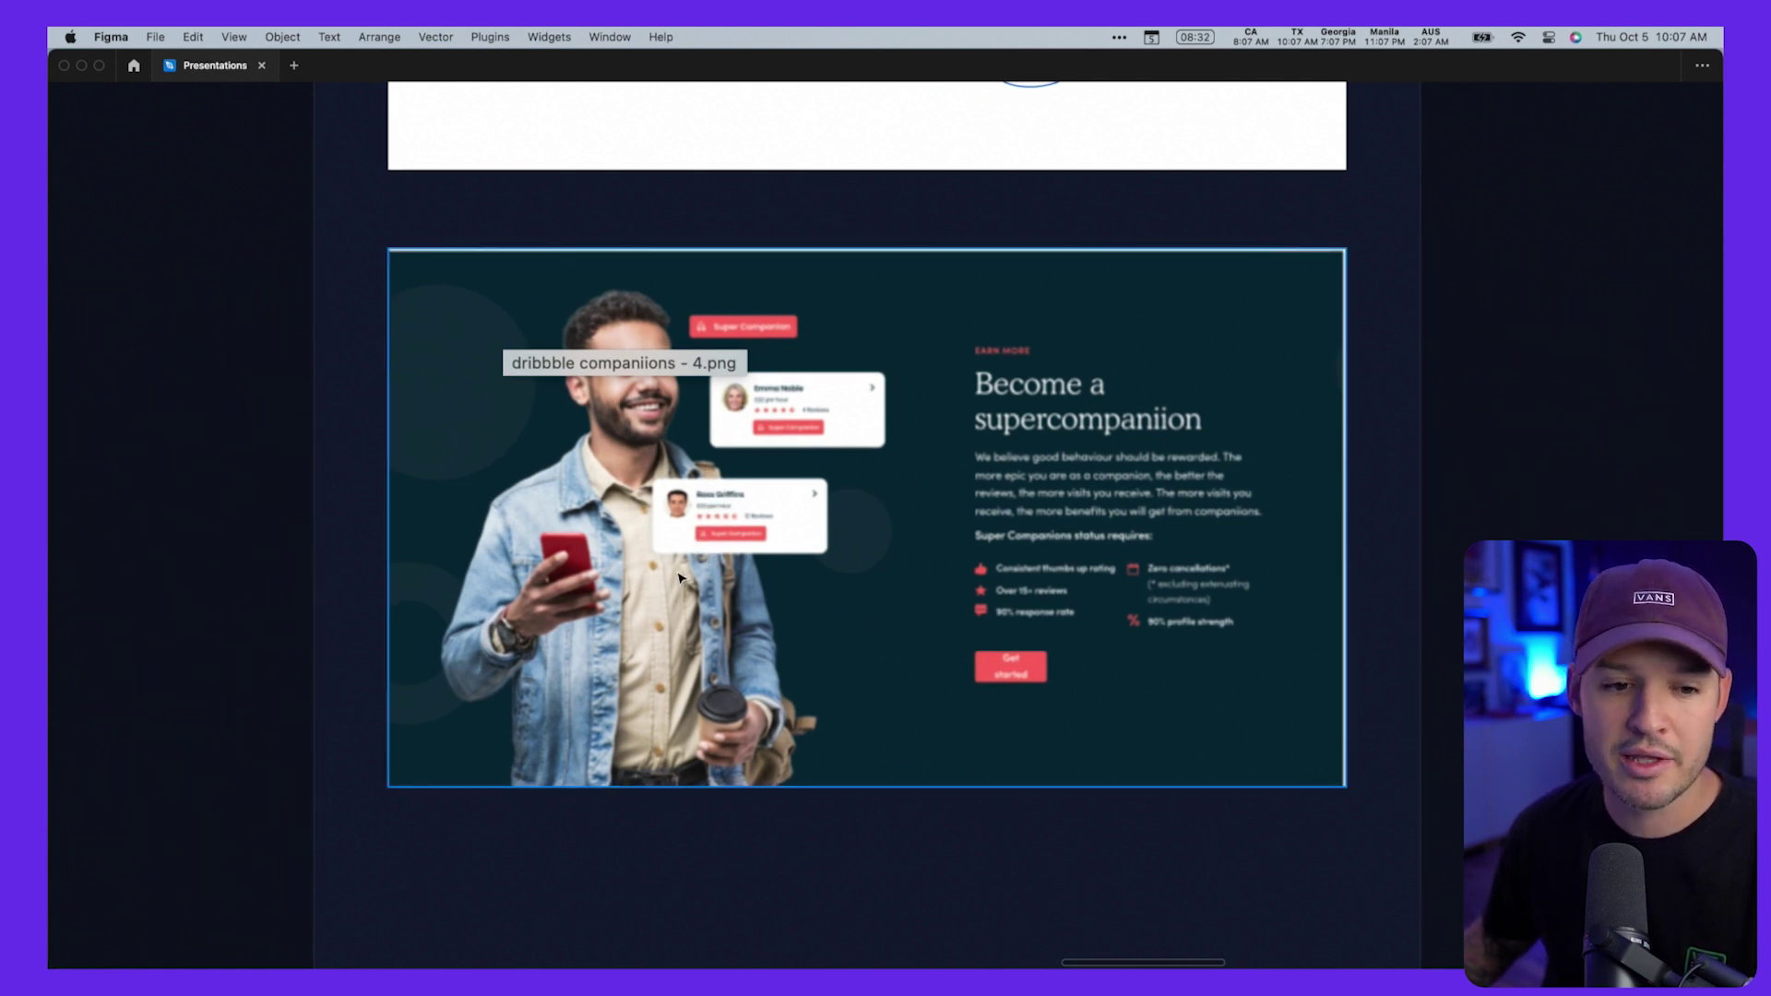
drag(1378, 297, 815, 795)
scroll(876, 761, up, 2)
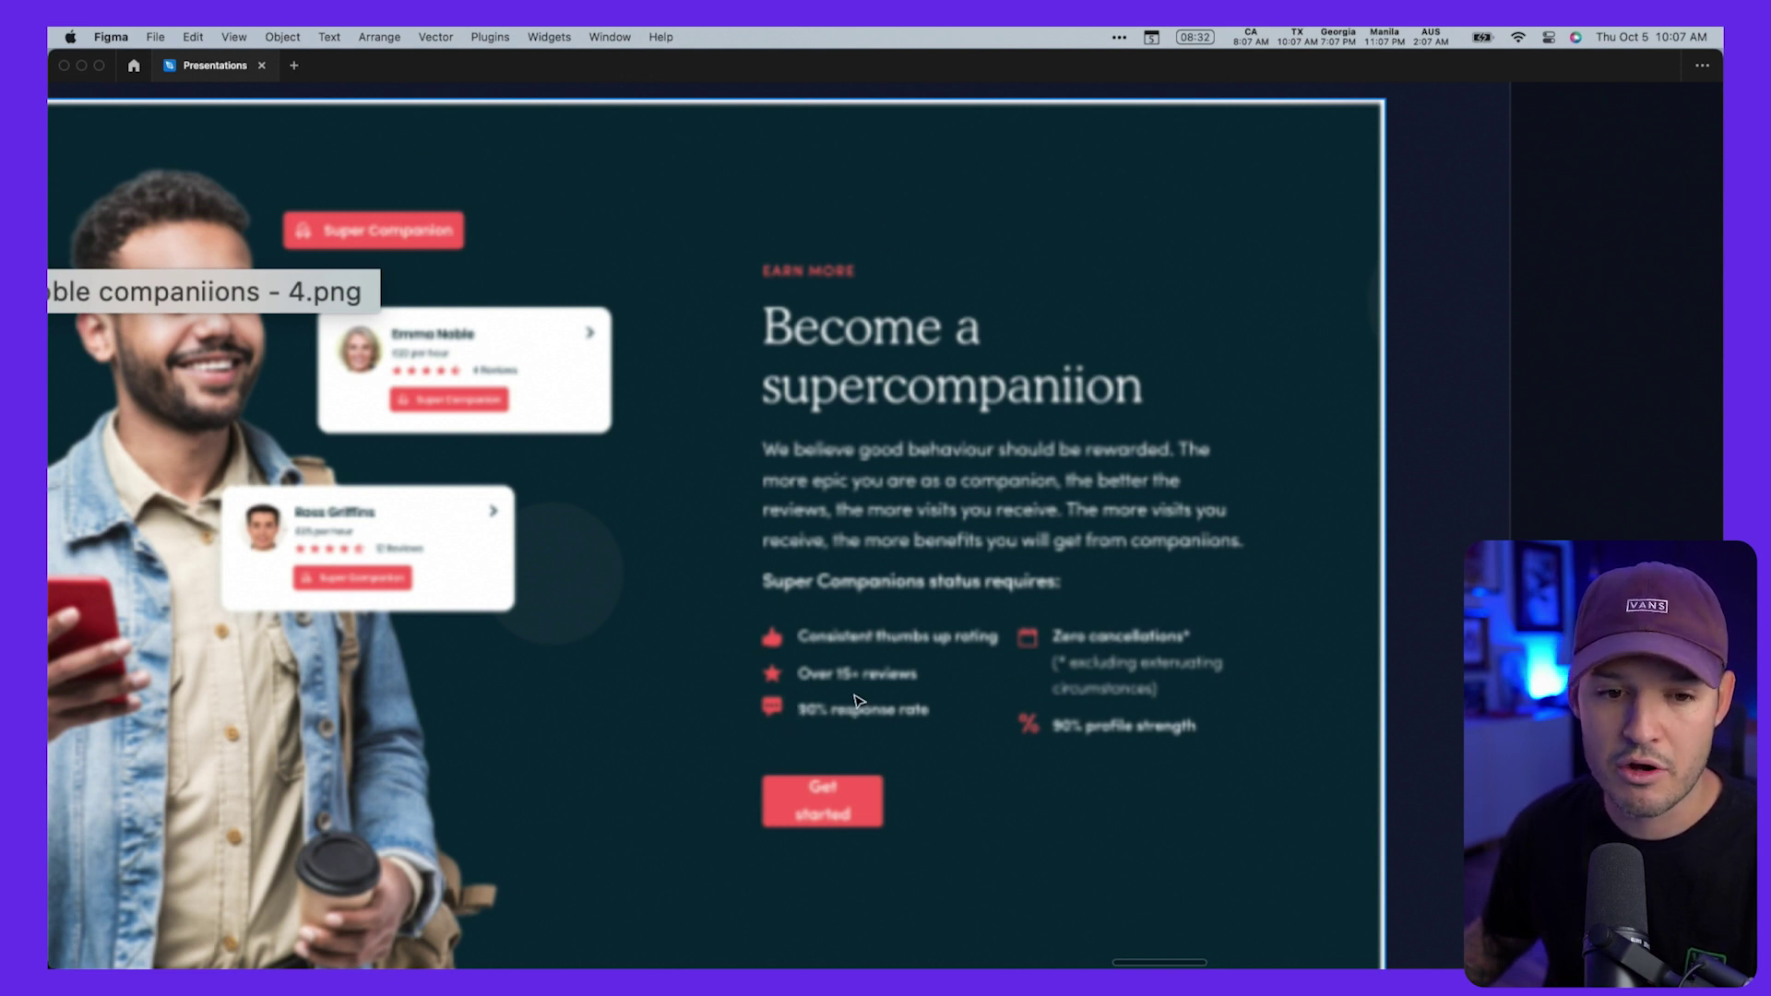
scroll(858, 701, down, 5)
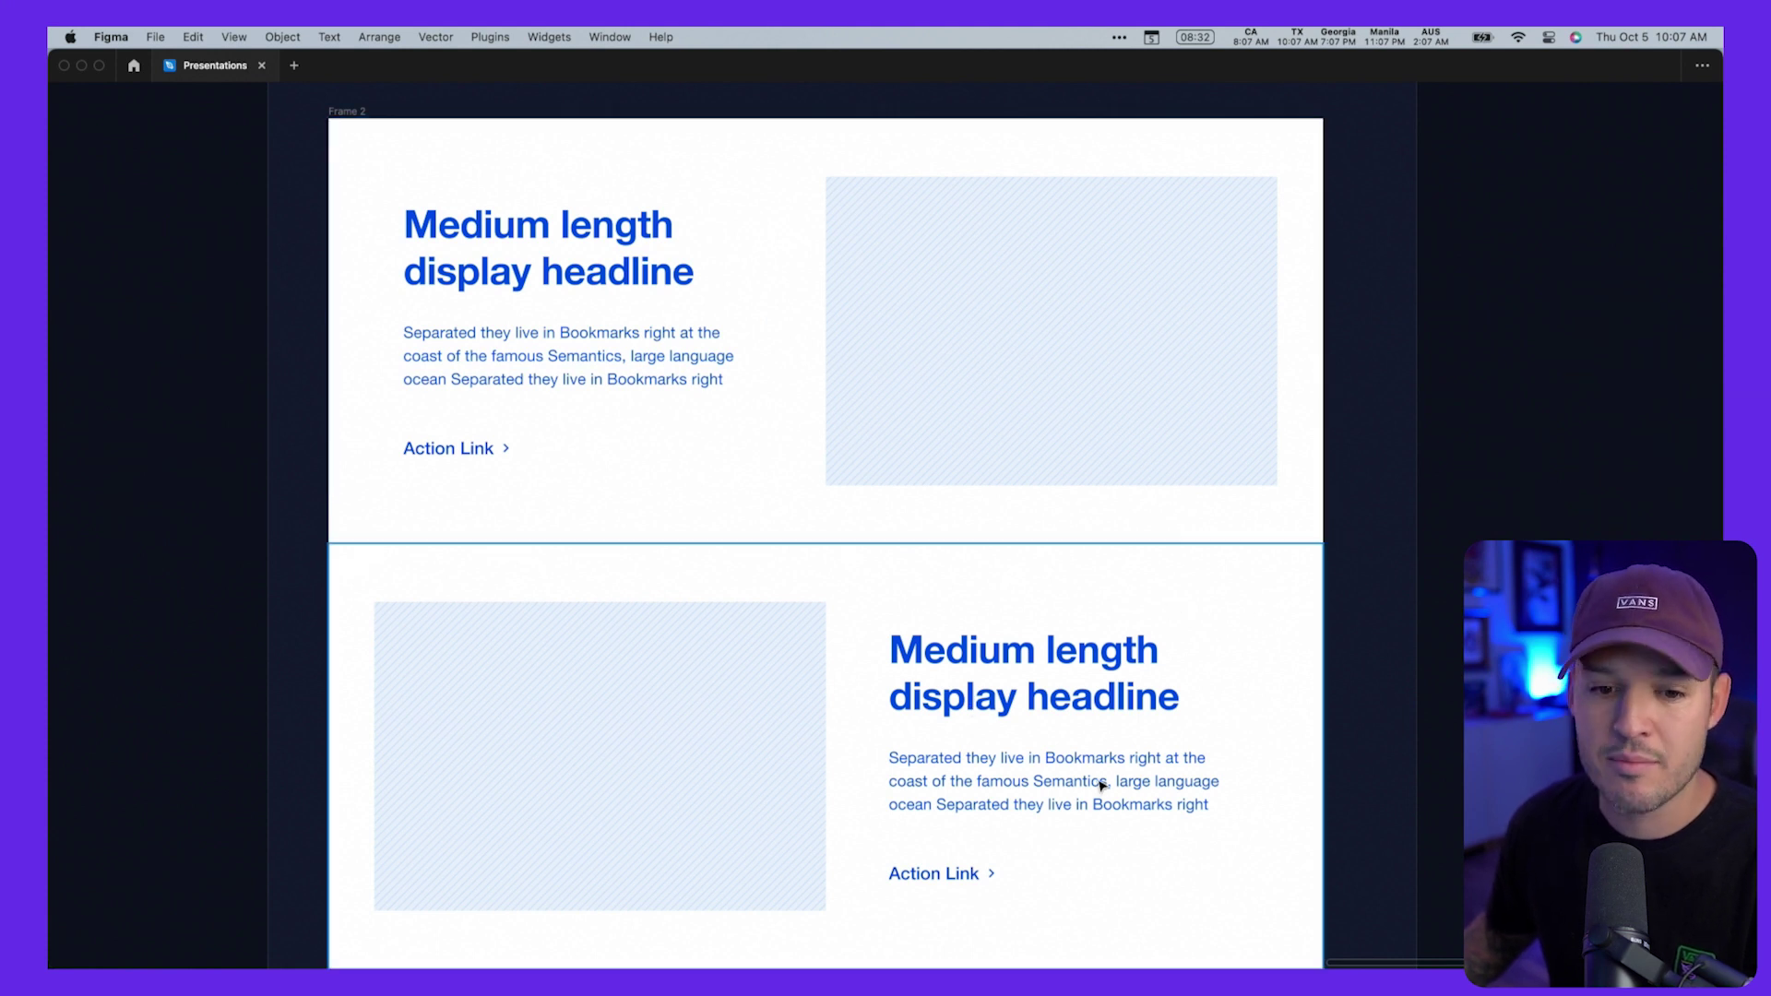
Step: Scroll past Frame 3's feature-list slides to the companion page and the PayExim design
scroll(1102, 784, down, 2)
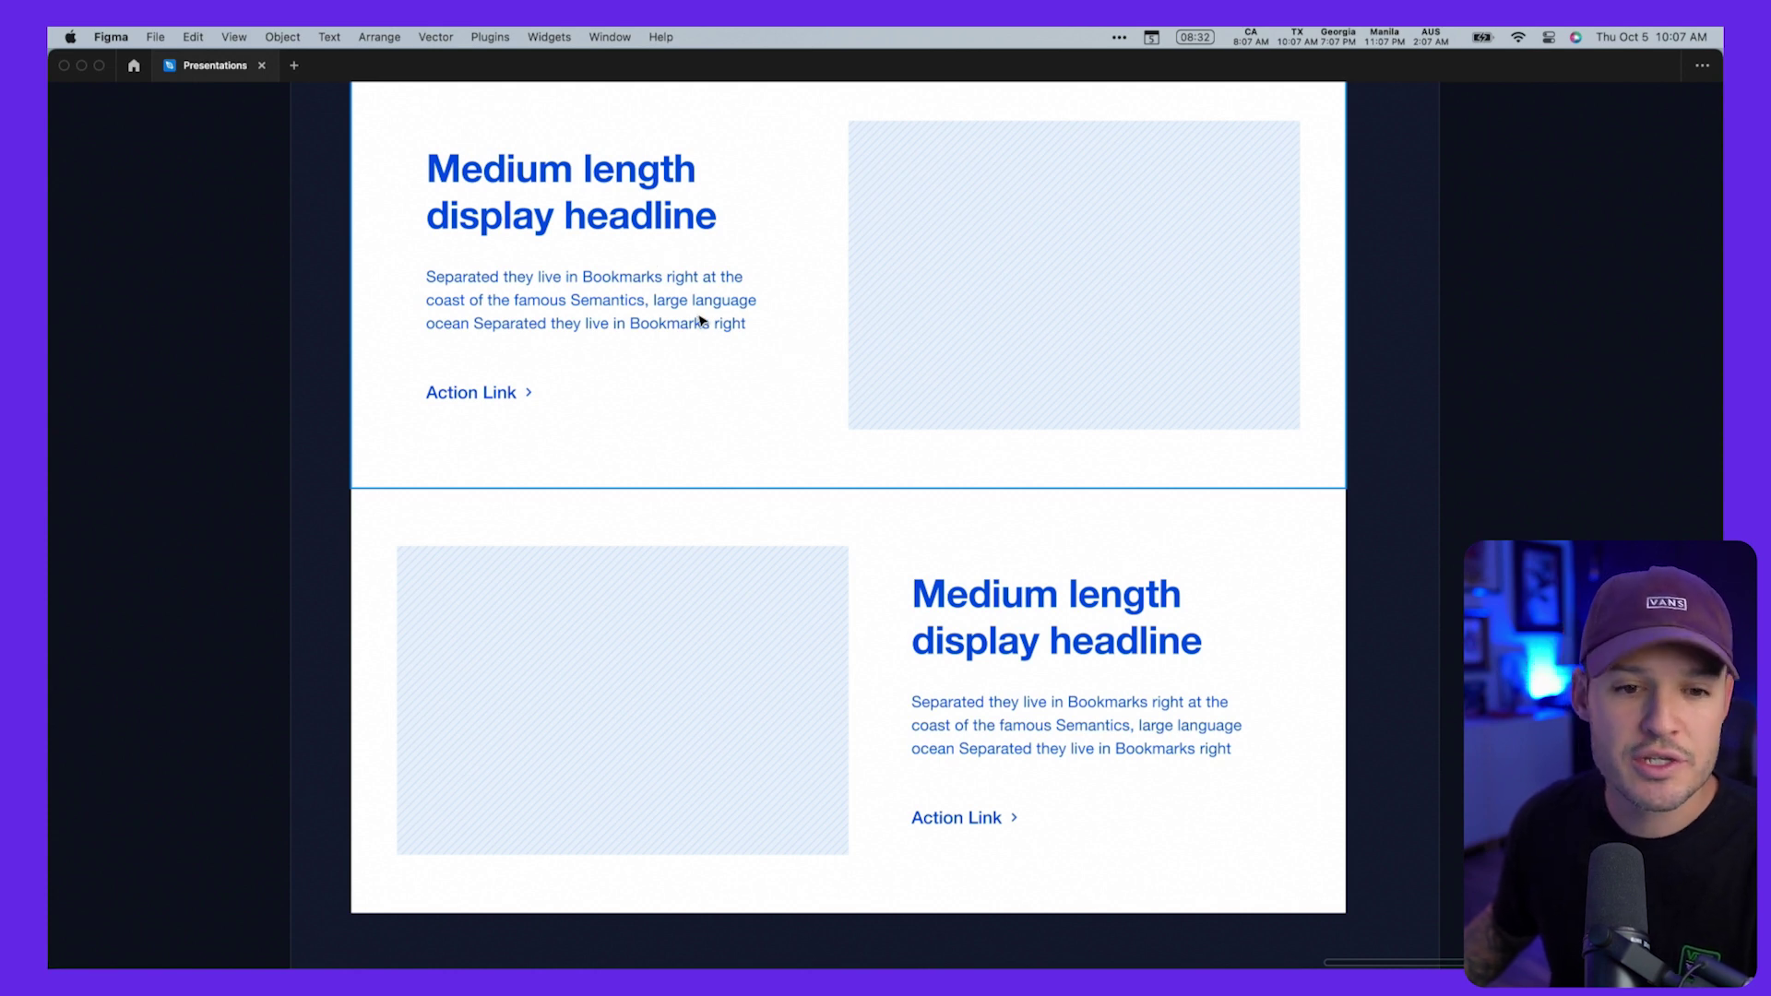
scroll(1047, 695, down, 10)
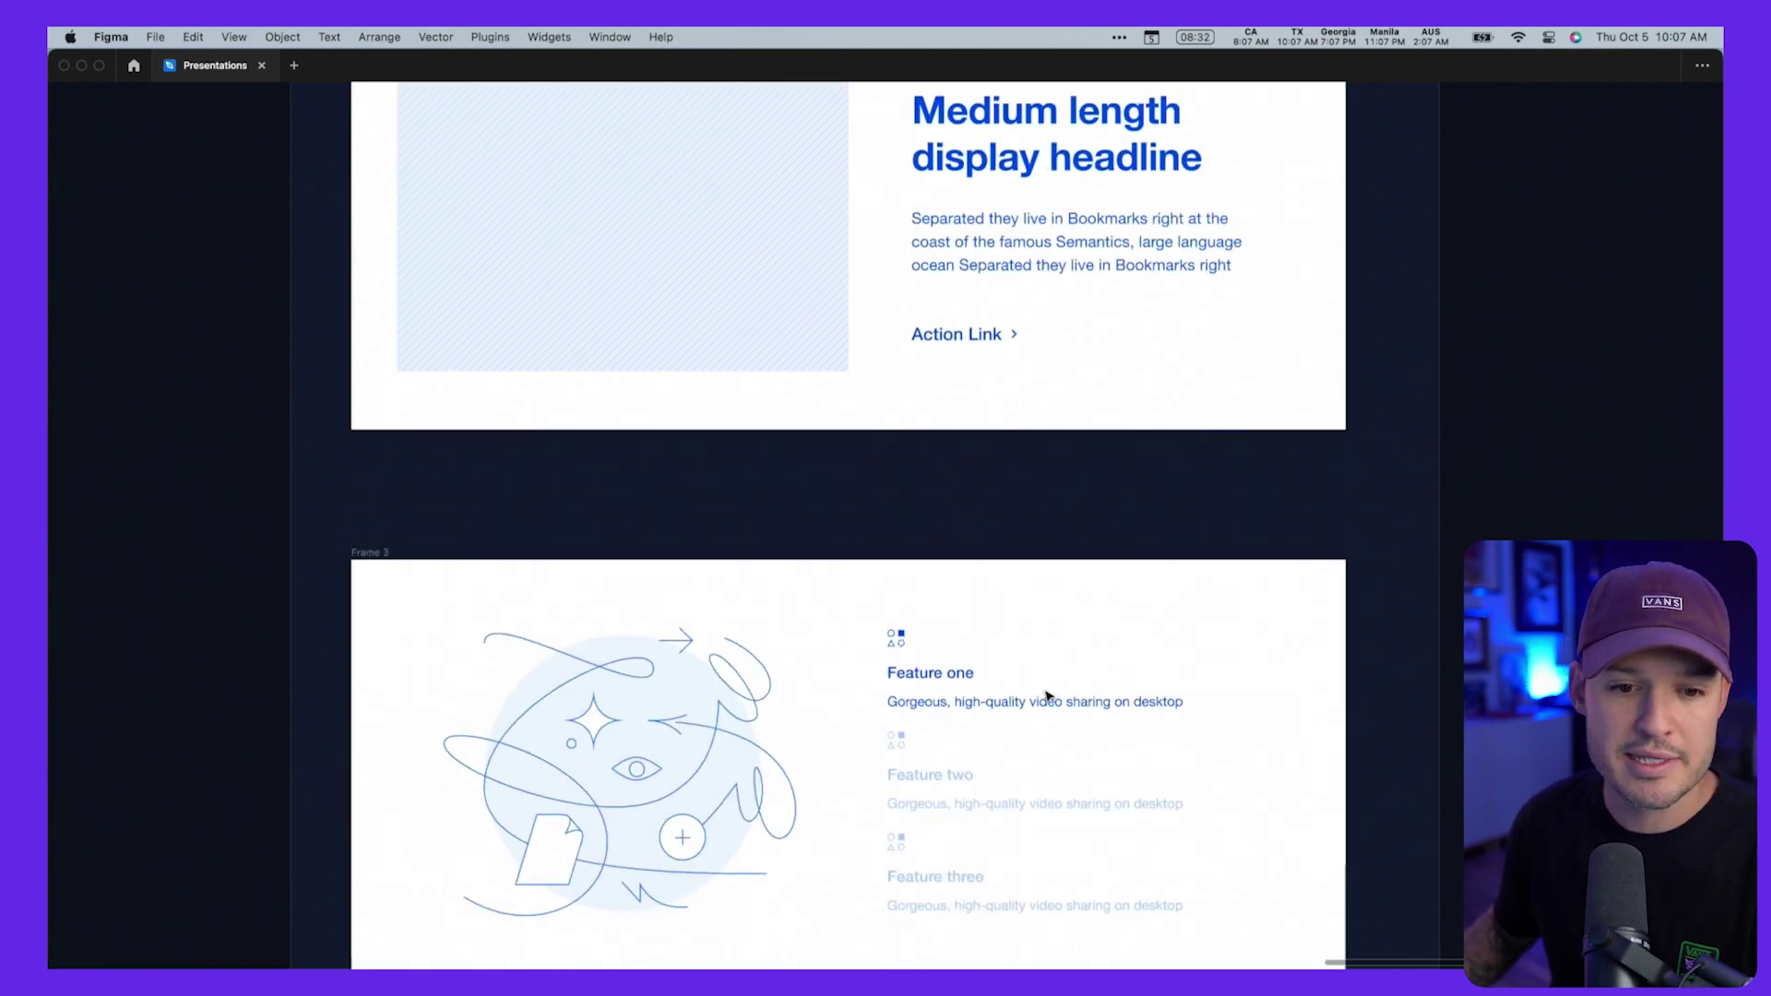
scroll(1045, 694, down, 2)
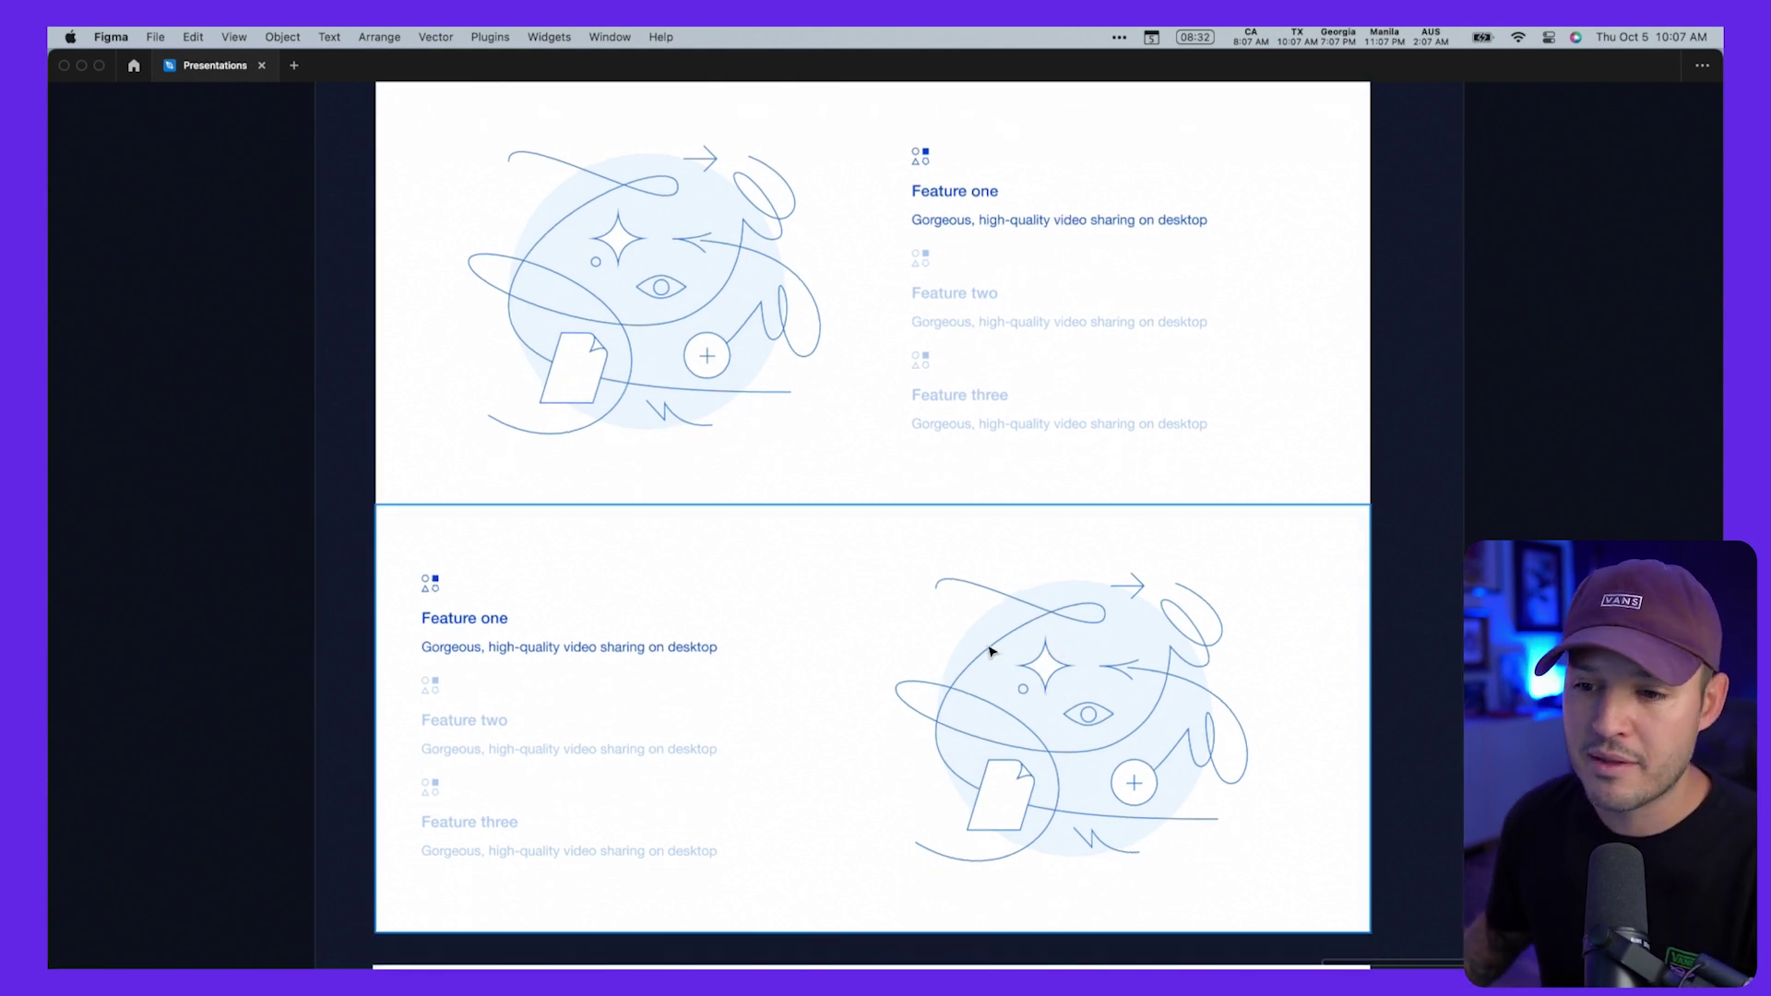
scroll(990, 651, down, 10)
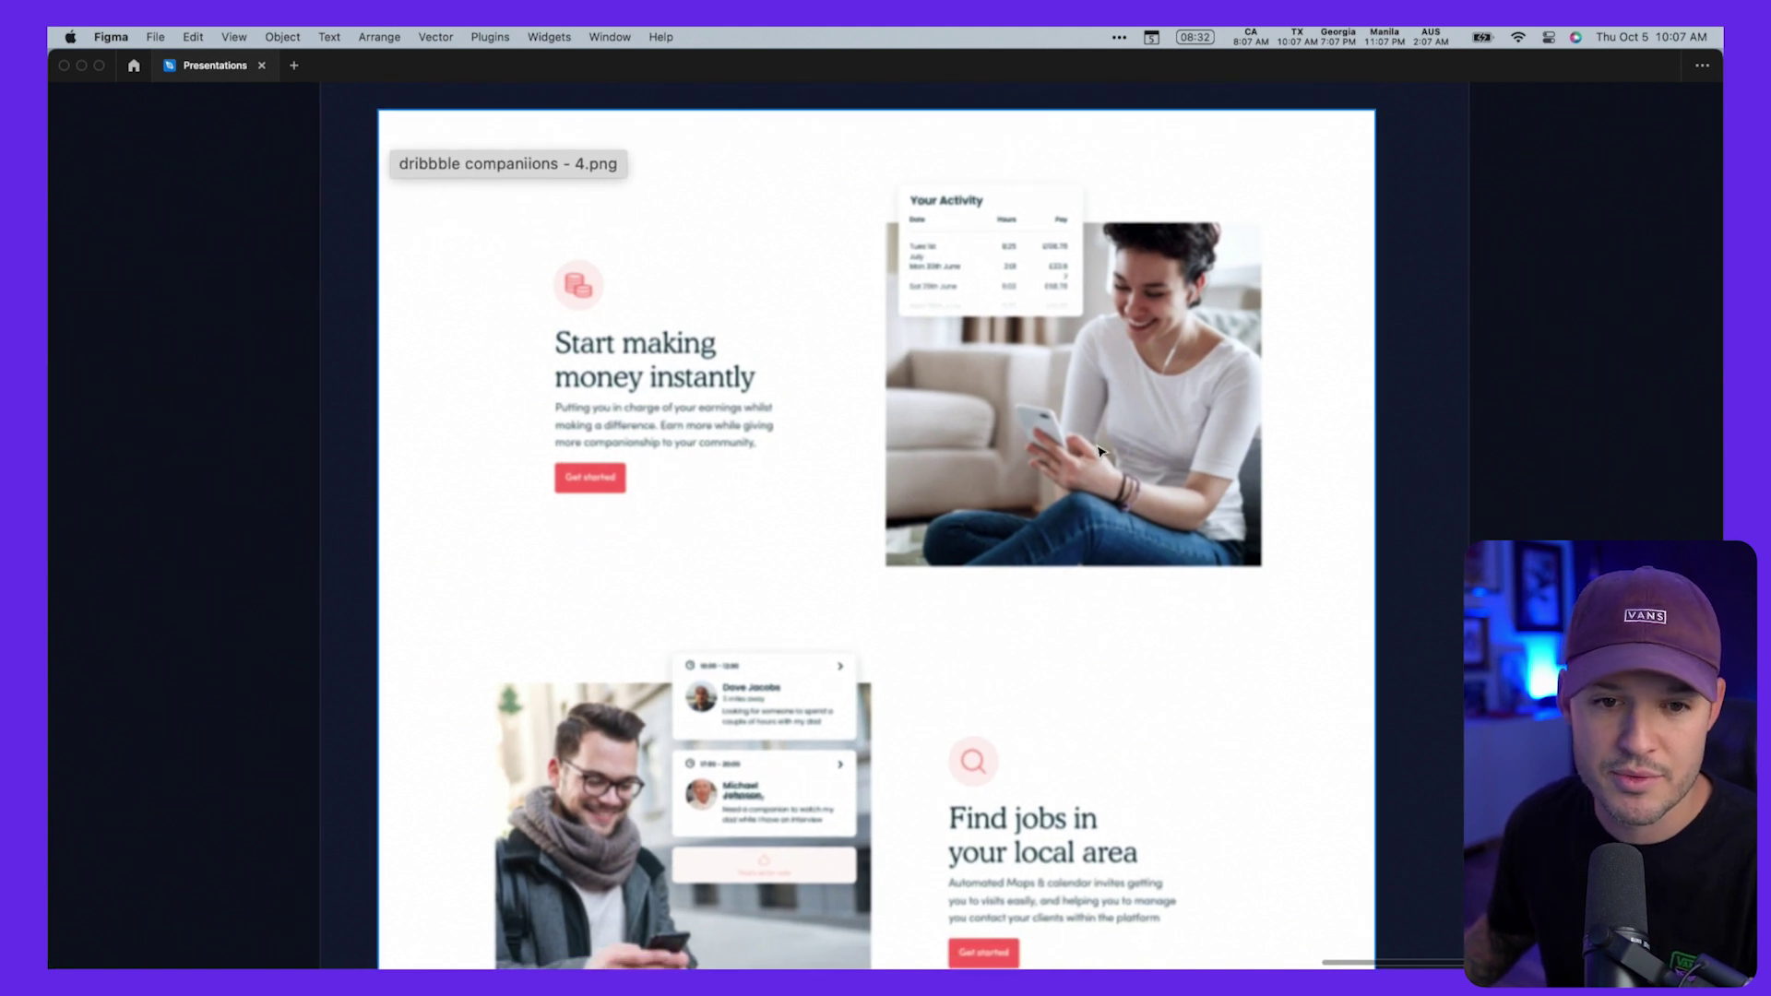
scroll(1015, 332, right, 1)
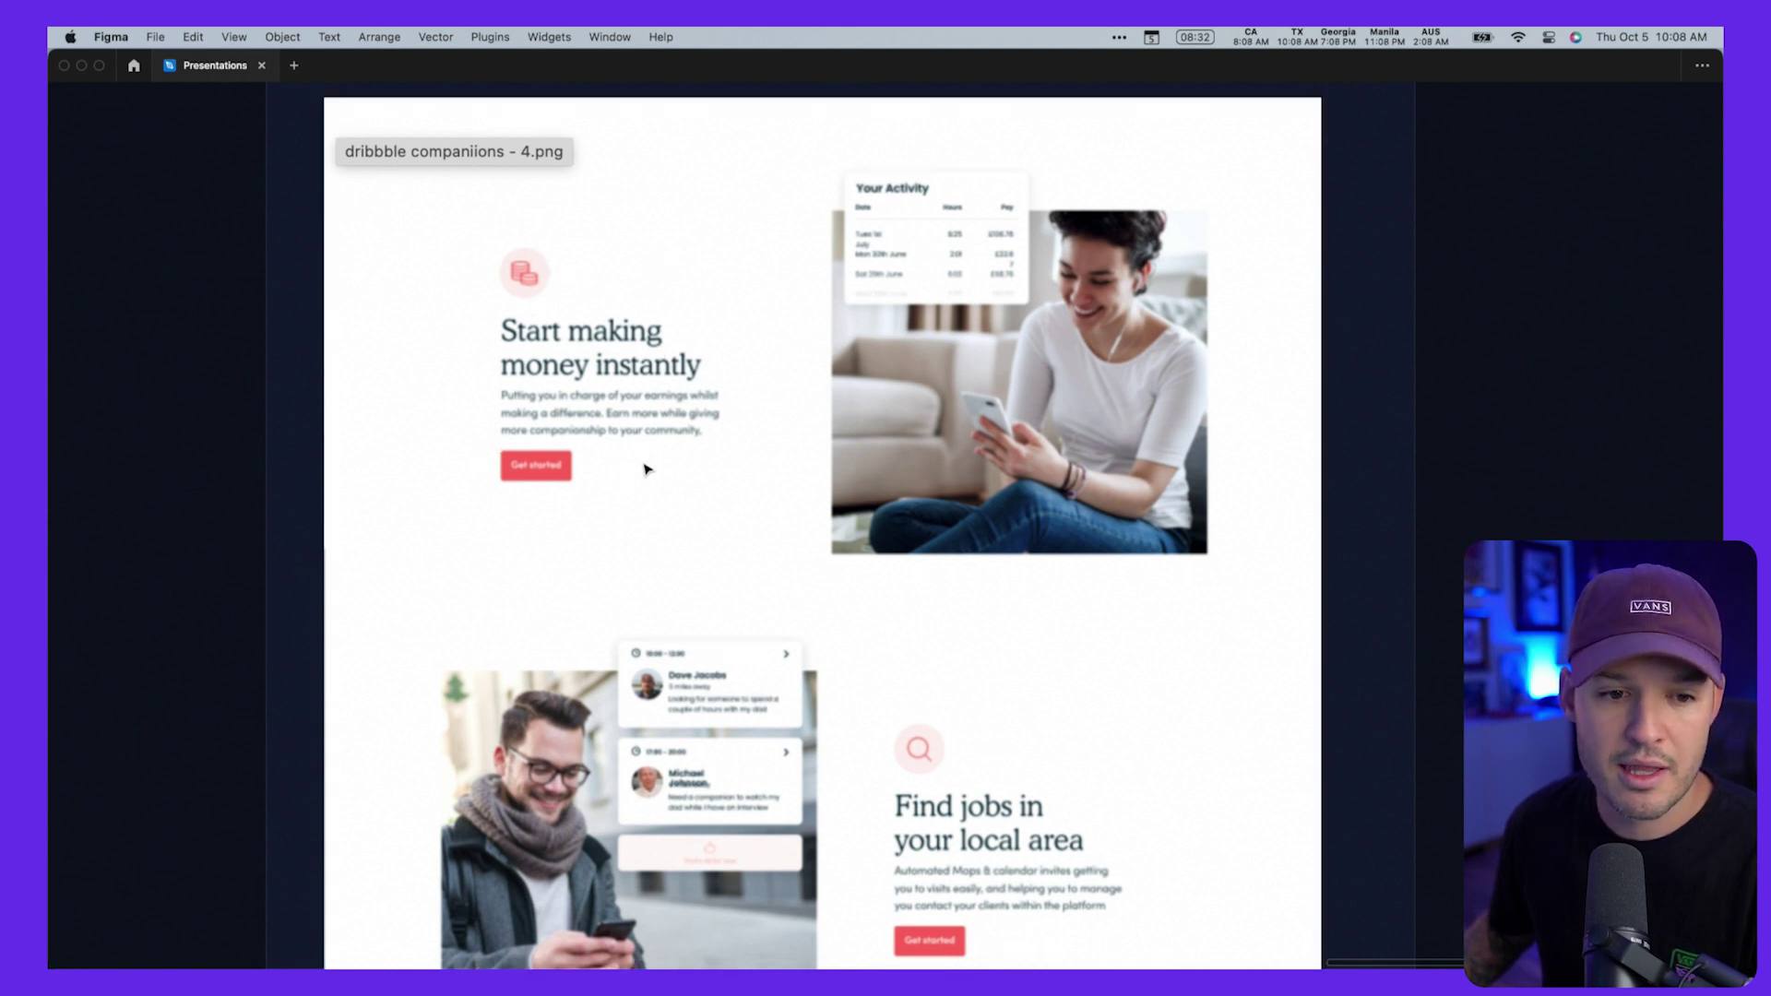
scroll(644, 467, down, 5)
scroll(810, 605, down, 8)
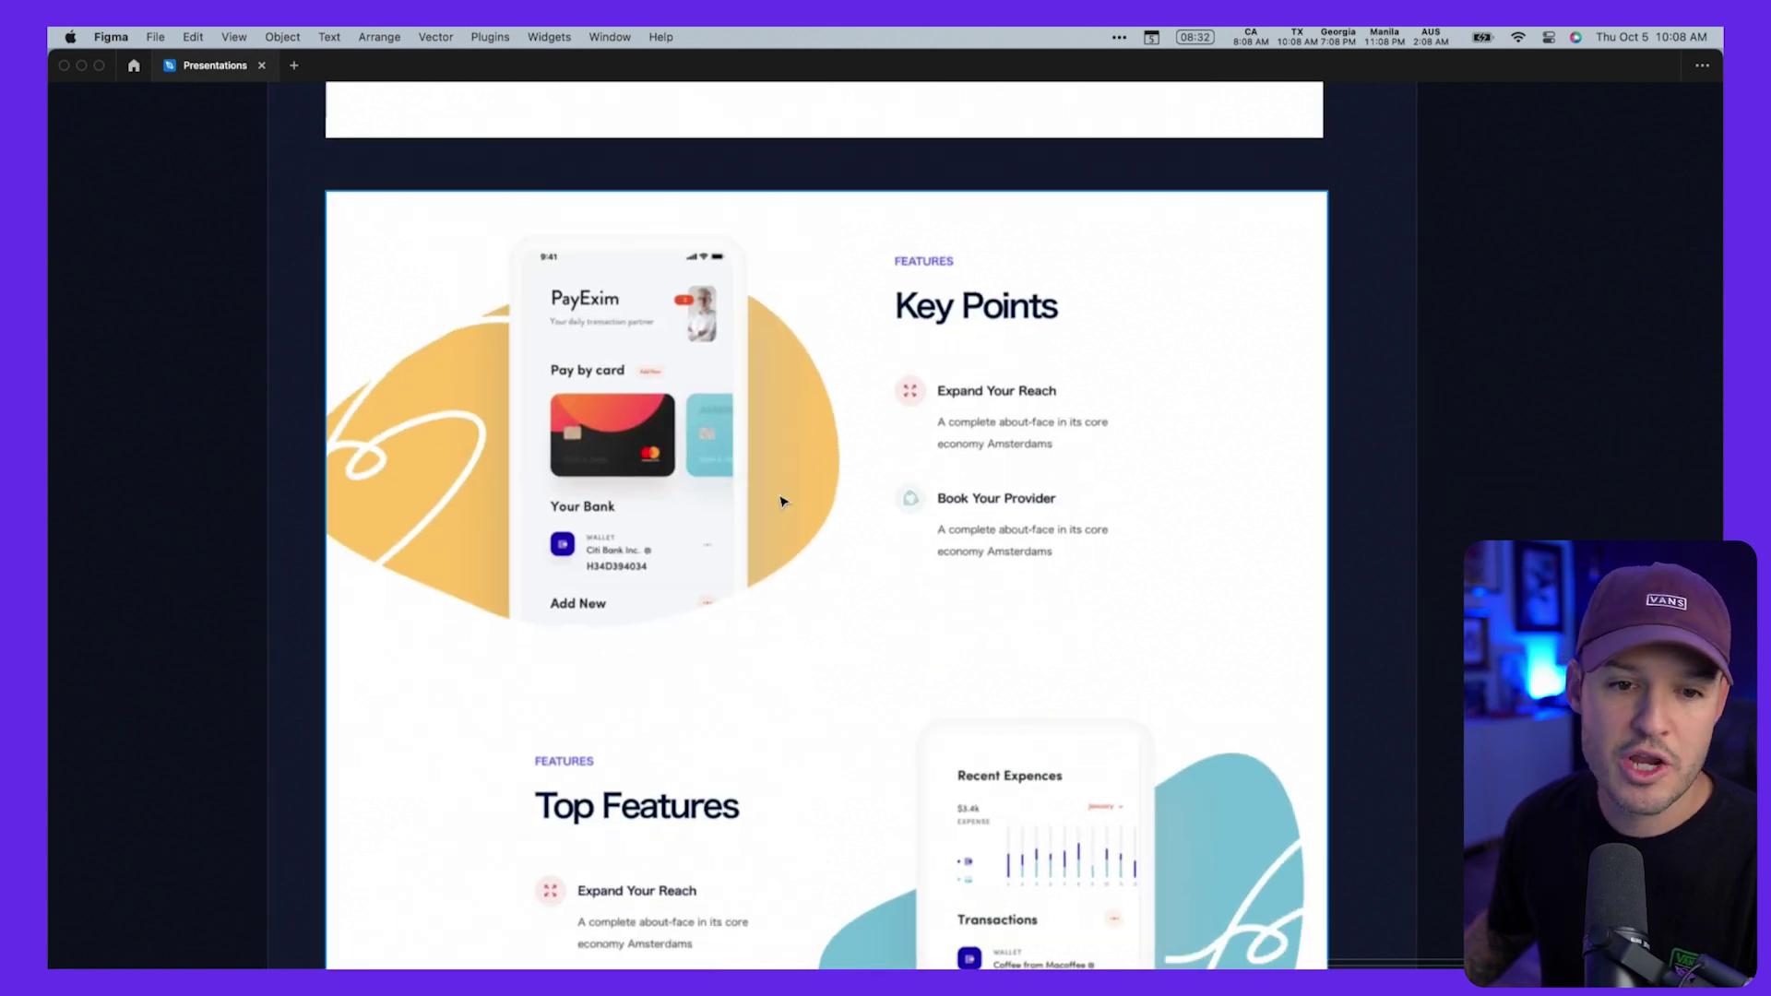
Step: Scroll through the PayExim Key Points and Top Features design and back
scroll(1023, 528, down, 5)
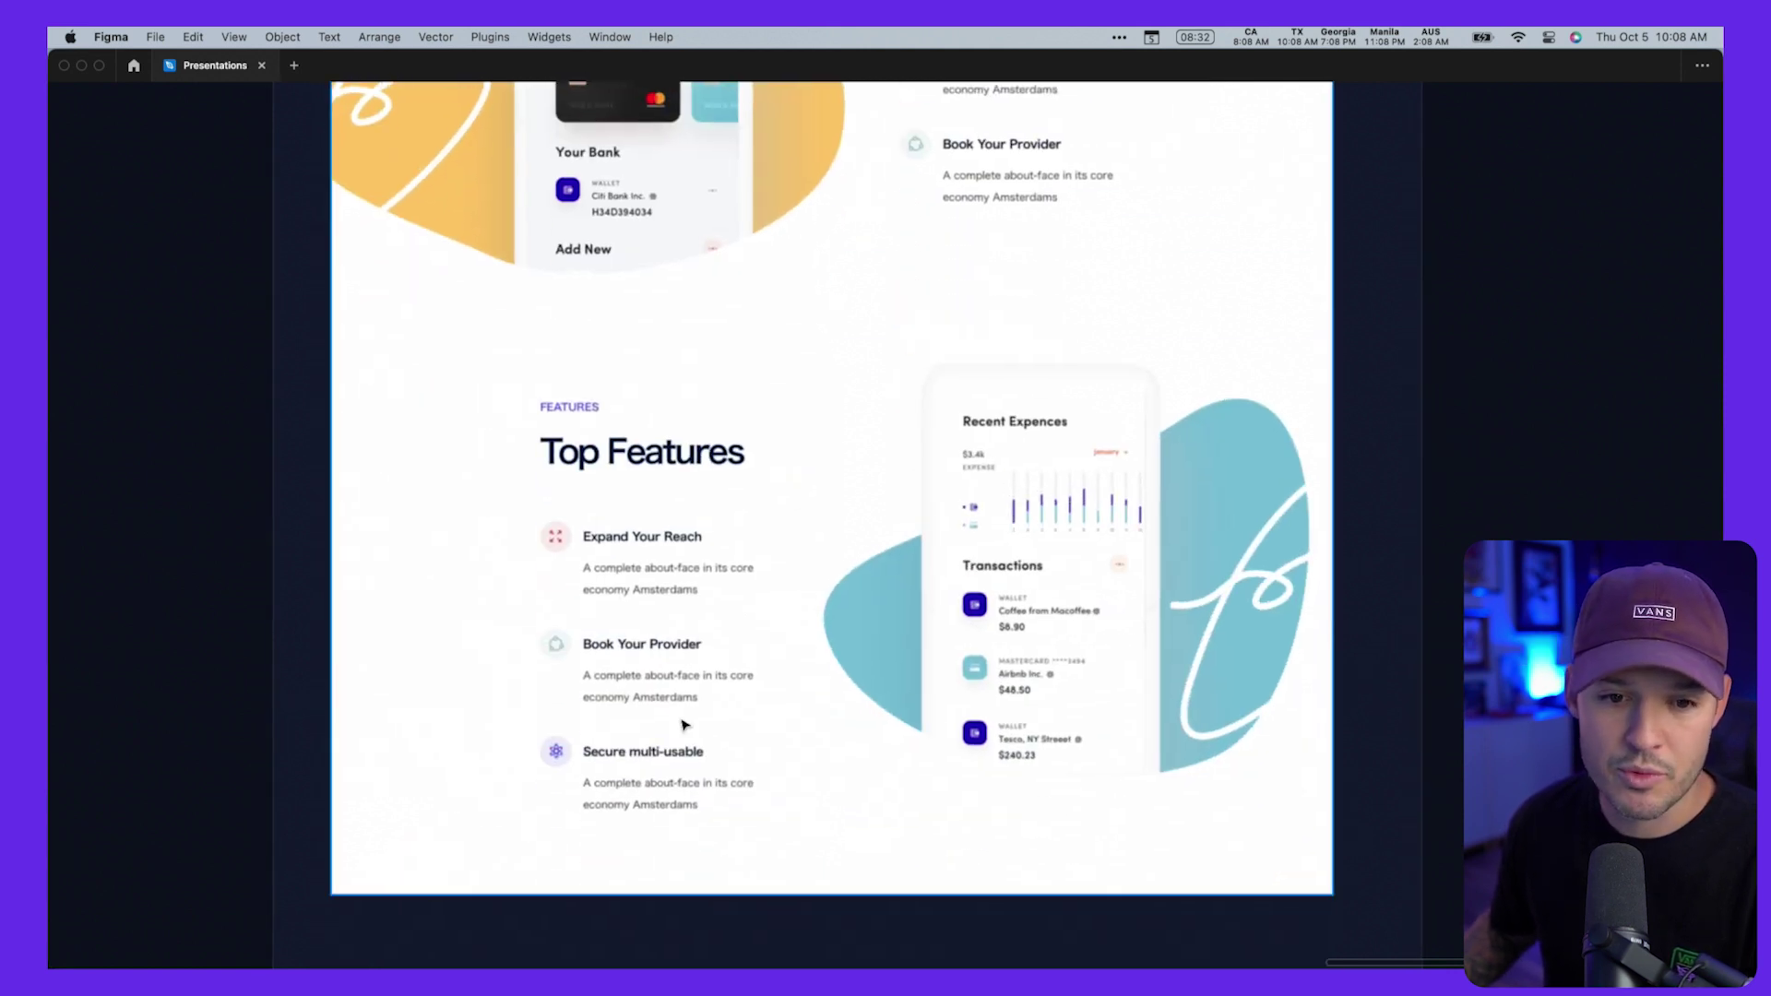
scroll(1102, 646, up, 4)
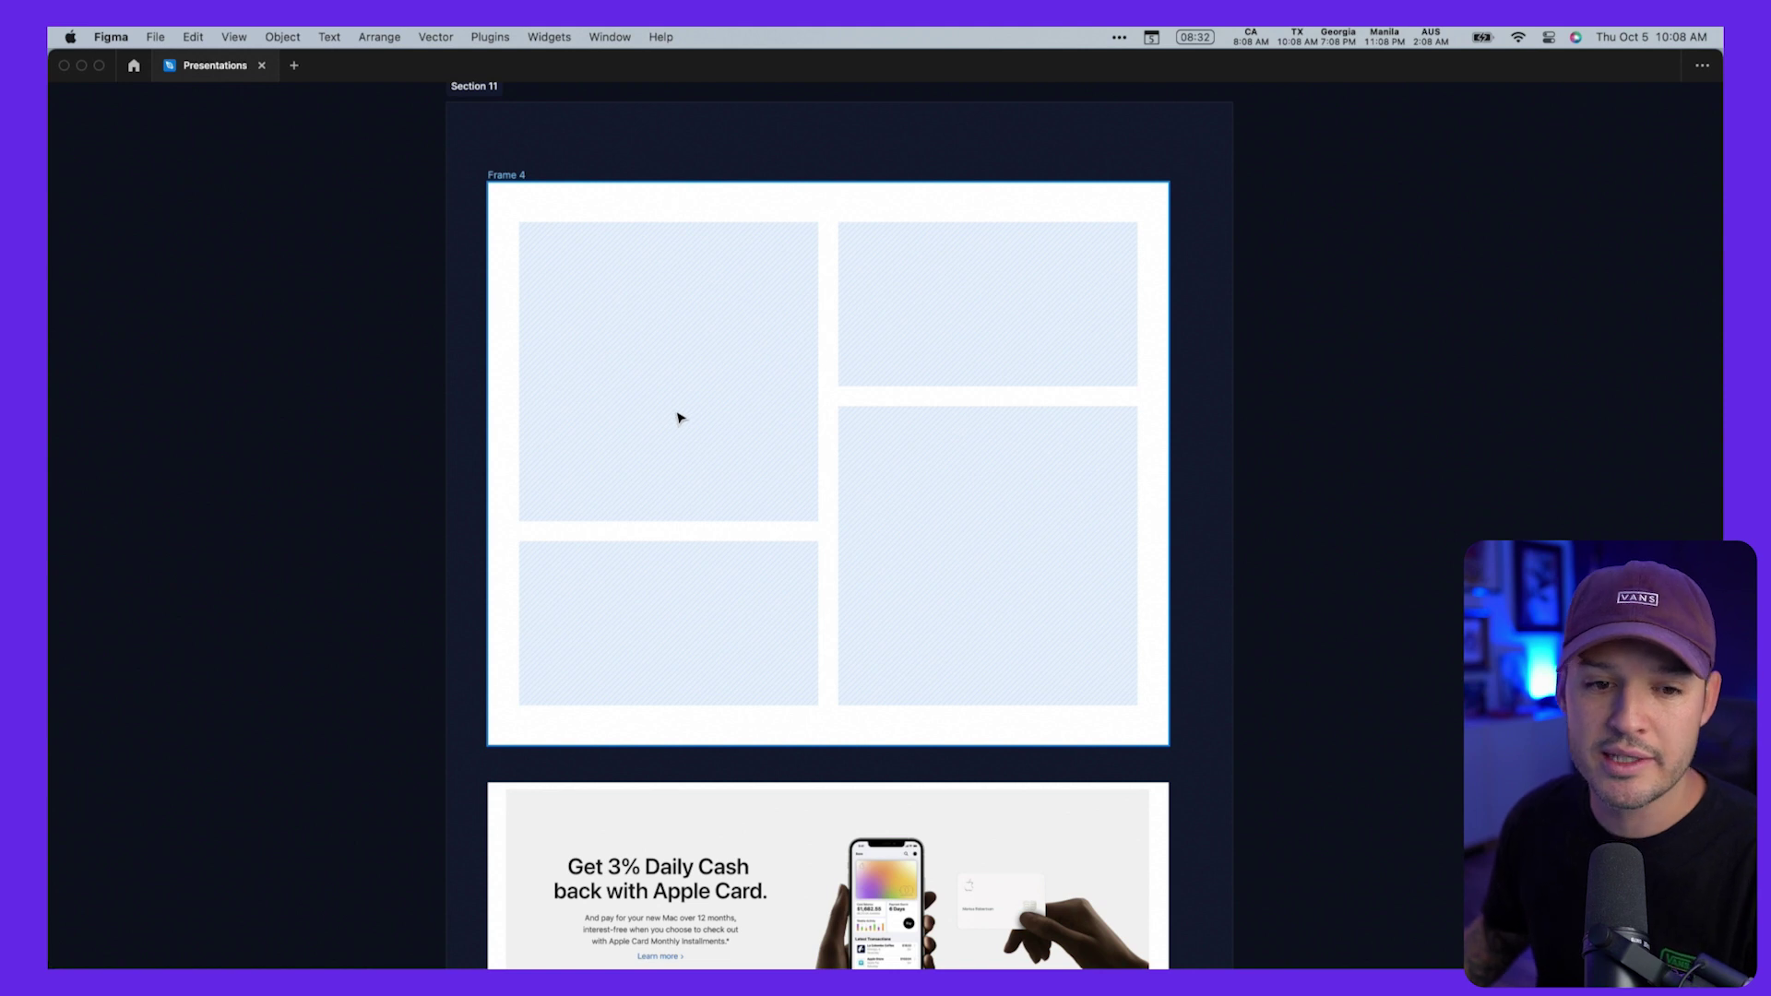
Step: Zoom in on the Frame 4 placeholder grid, then scroll past Apple Card to the CREA design
drag(406, 207, 1376, 775)
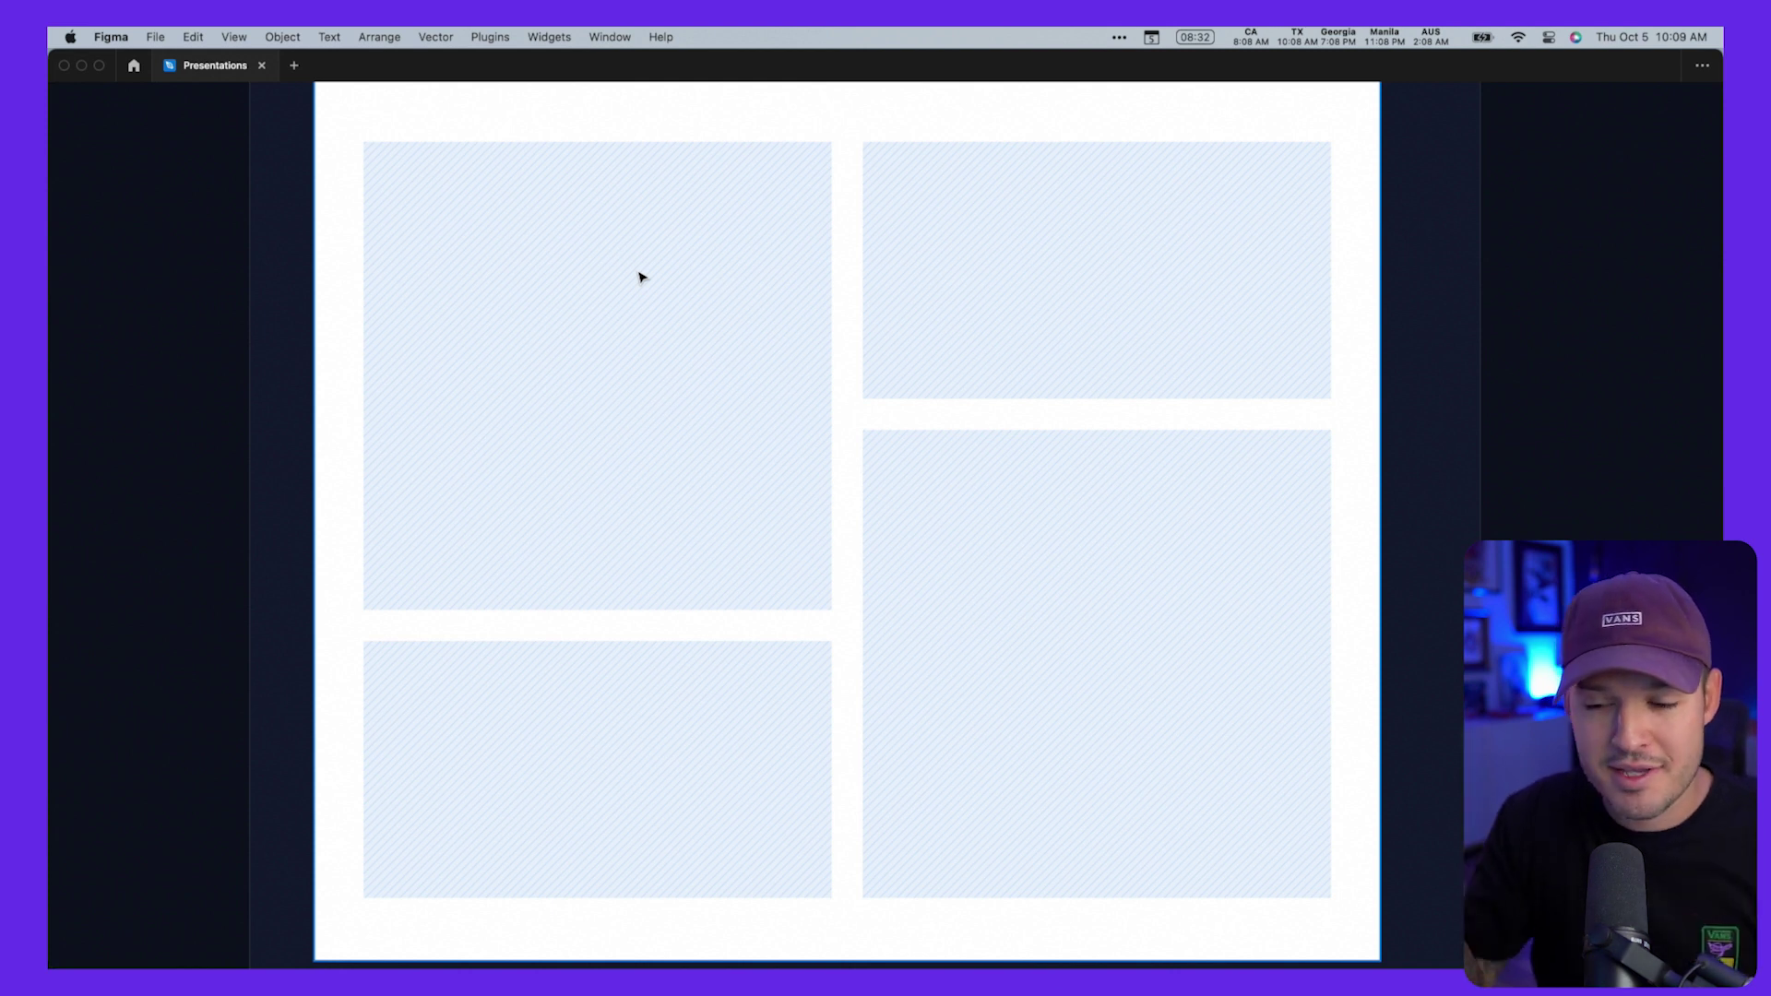
scroll(657, 273, down, 10)
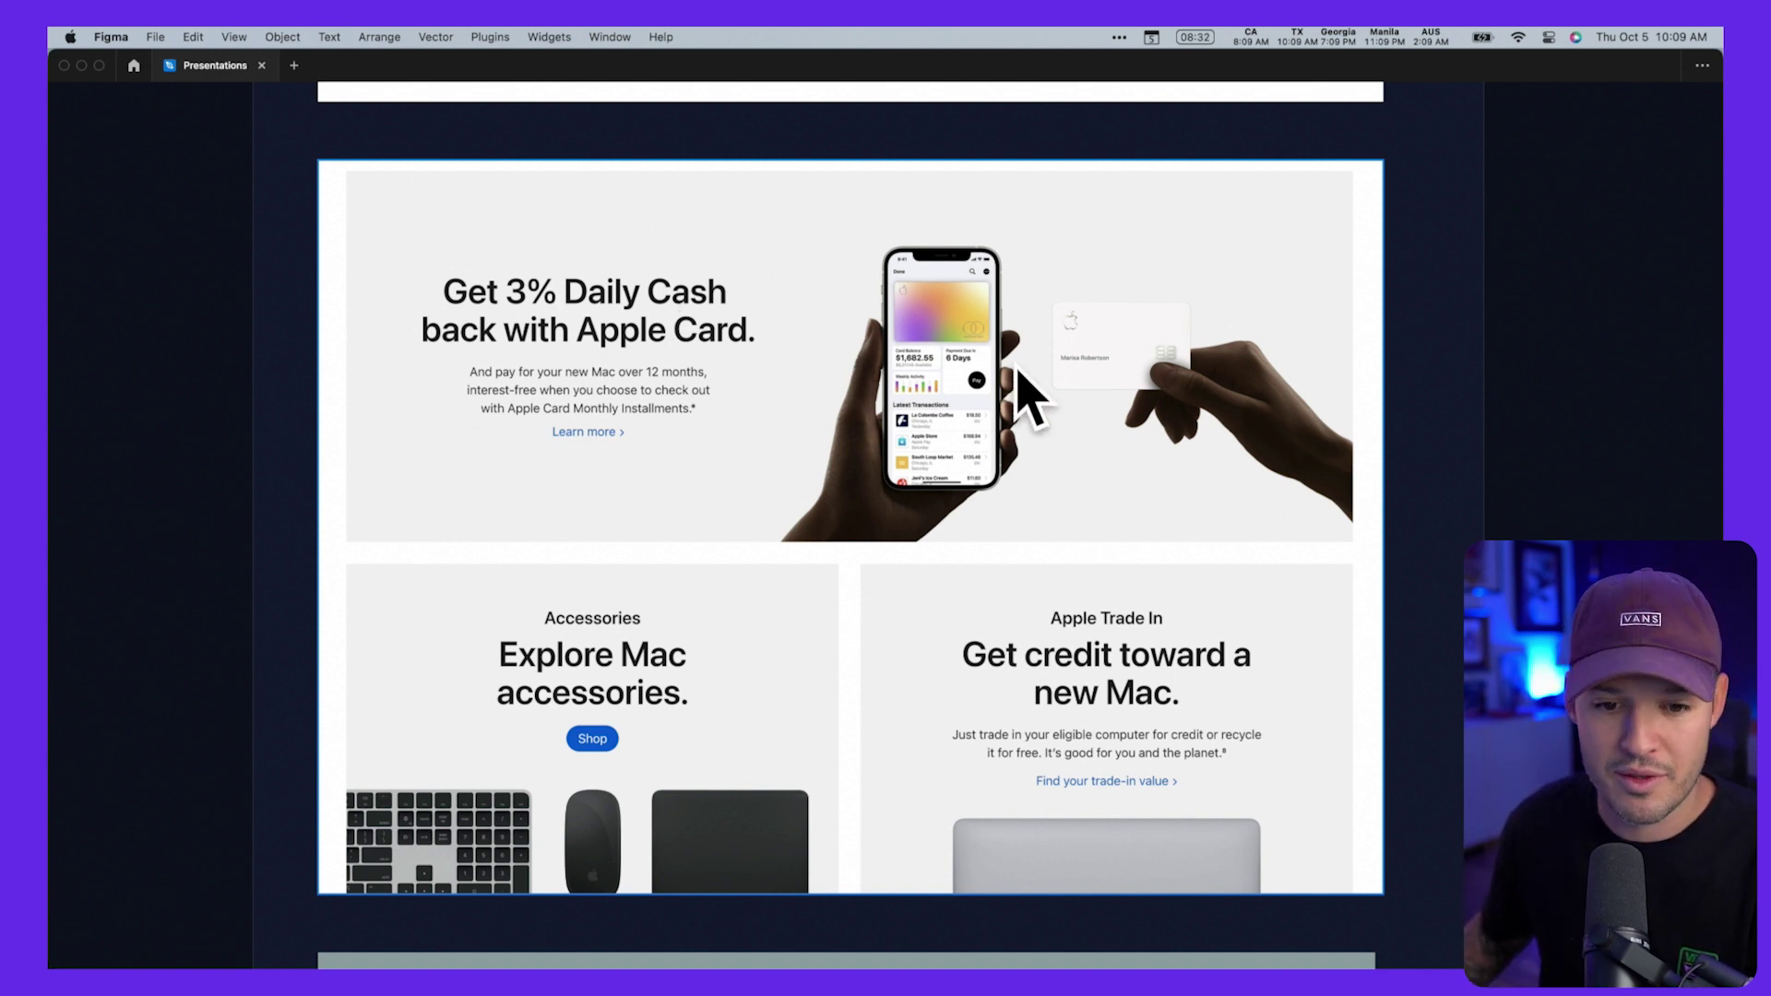
scroll(1109, 462, down, 3)
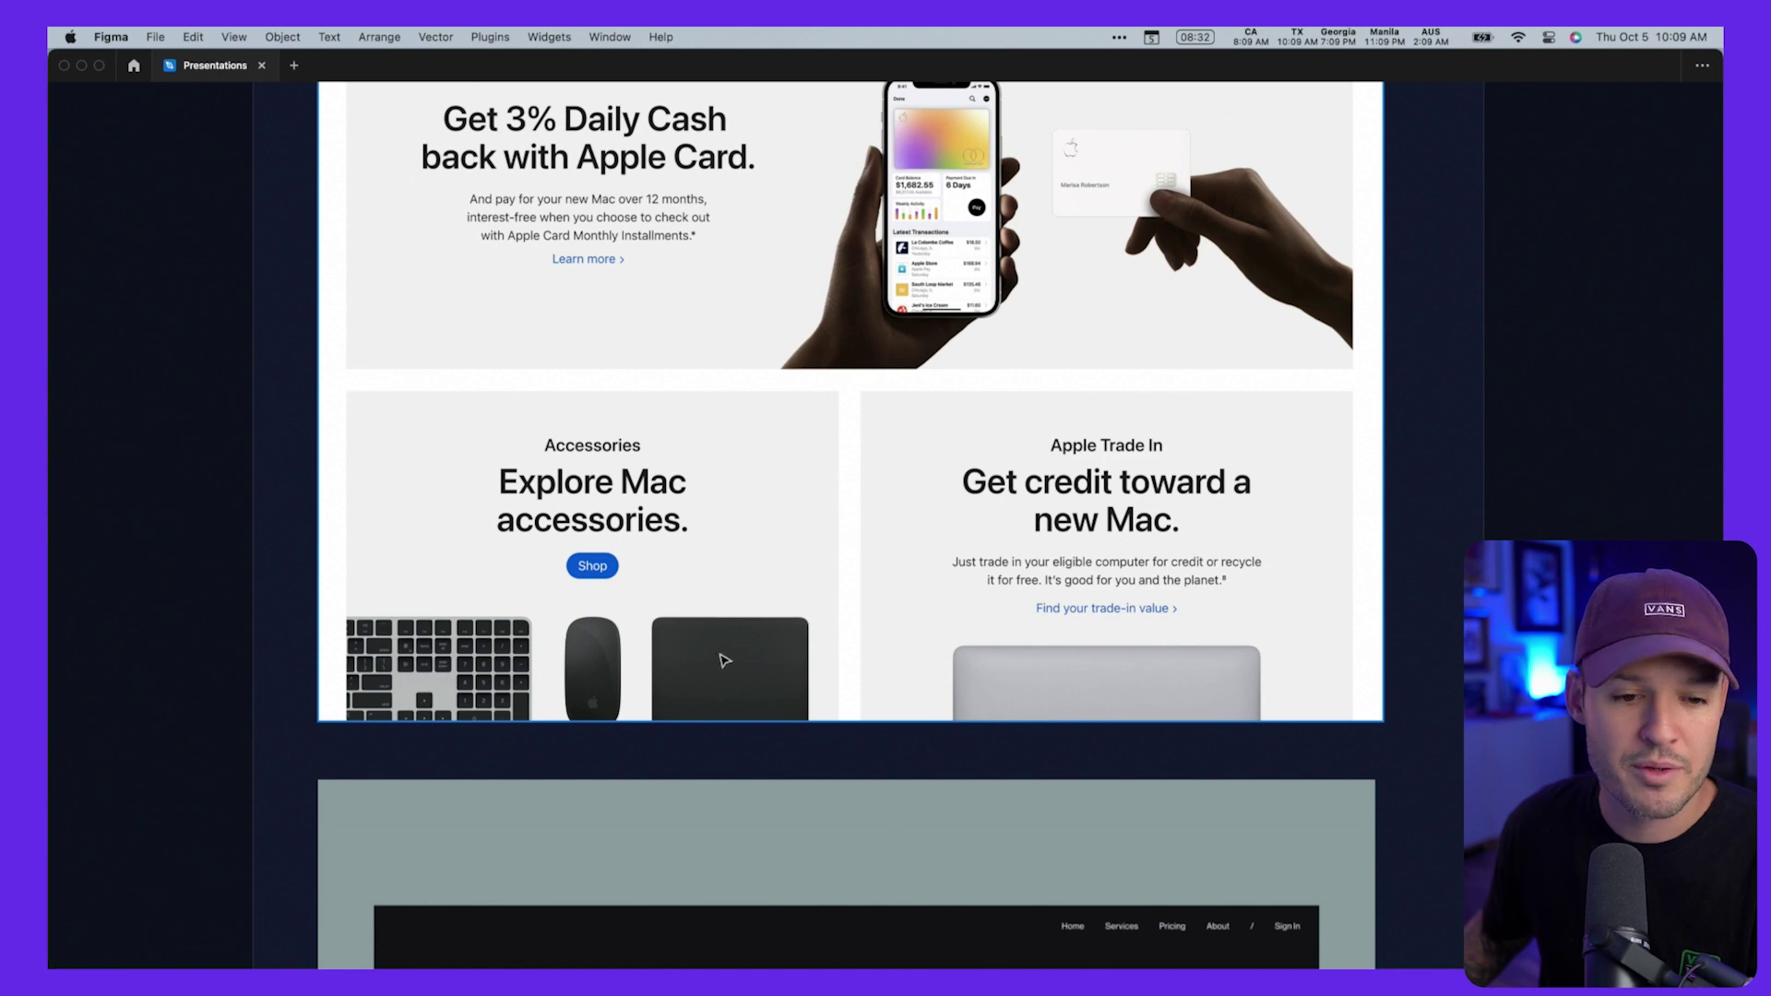
scroll(553, 515, down, 10)
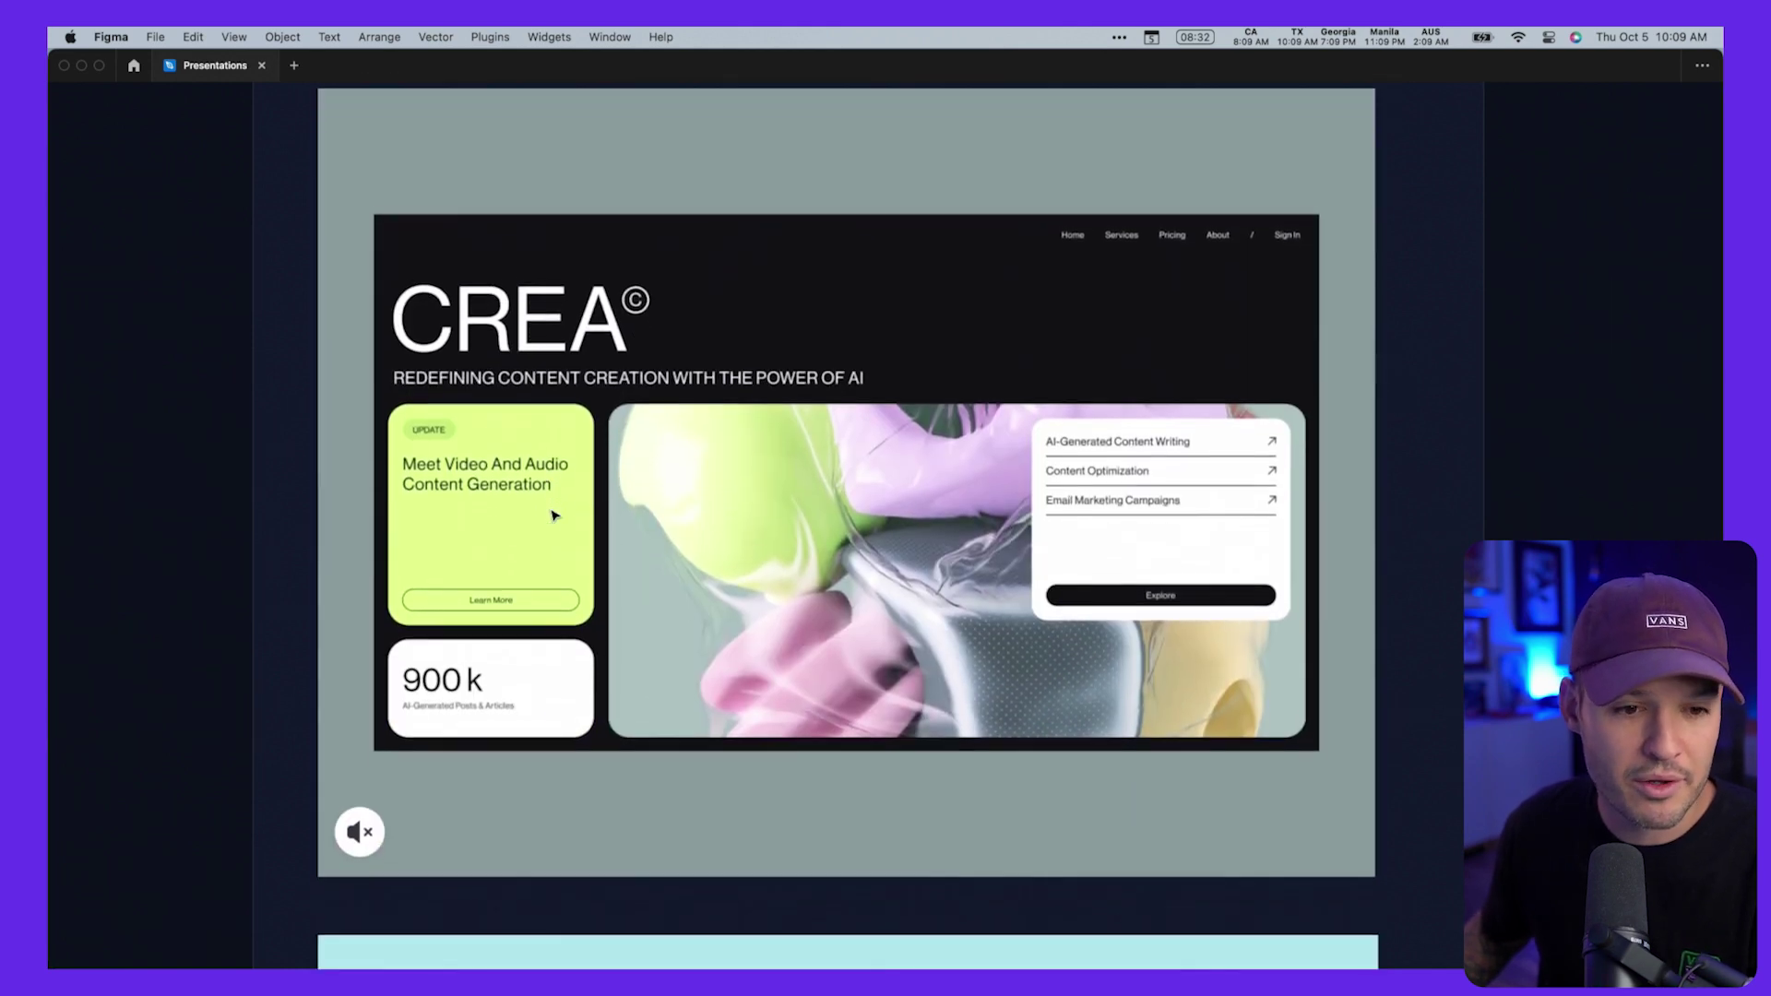